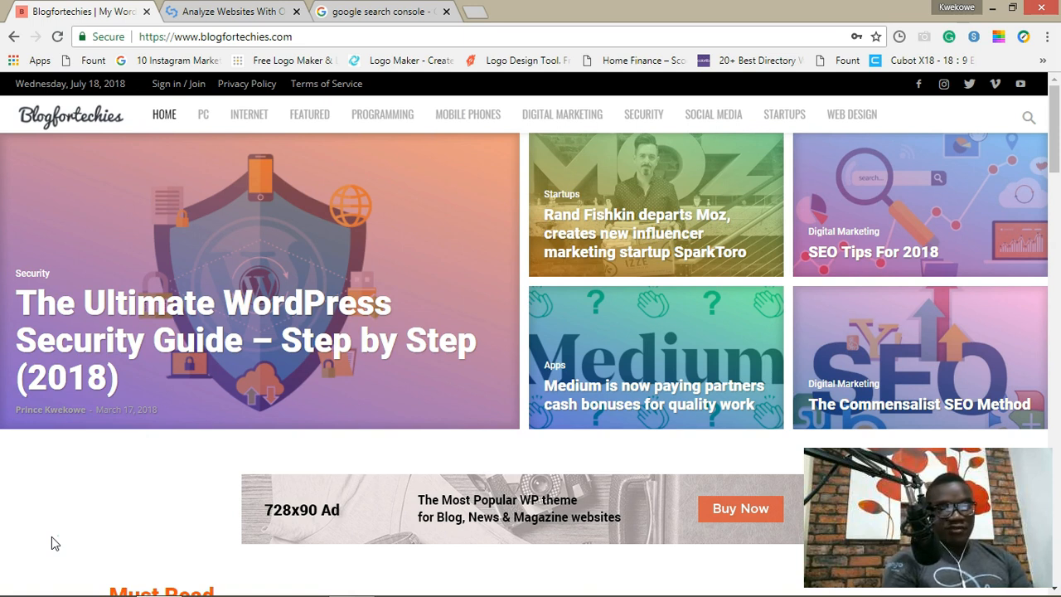
# Step: Switch from the Blogfortechies tab to SEOptimer's free SEO audit page
pyautogui.hotkey('ctrl', 'Tab')
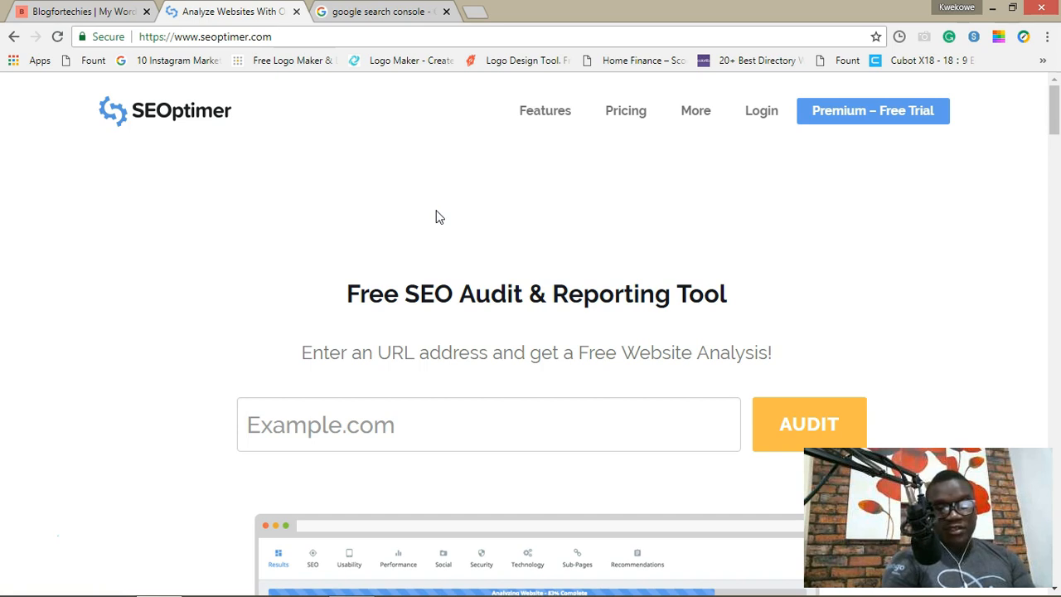
# Step: Run a SEOptimer audit on blogfortechies.com
pyautogui.scroll(-1, 332, 298)
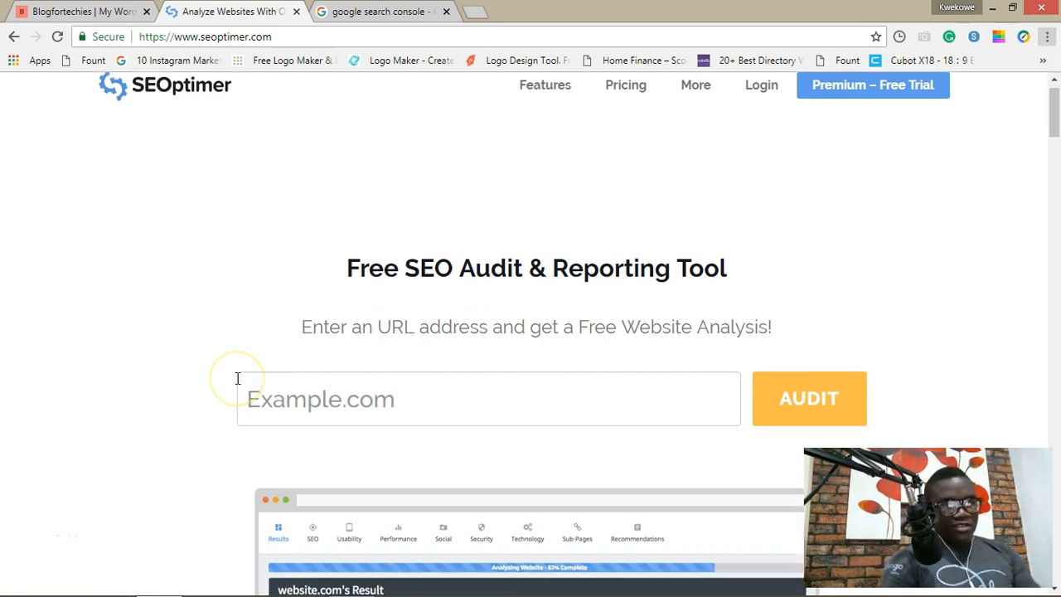
pyautogui.click(288, 403)
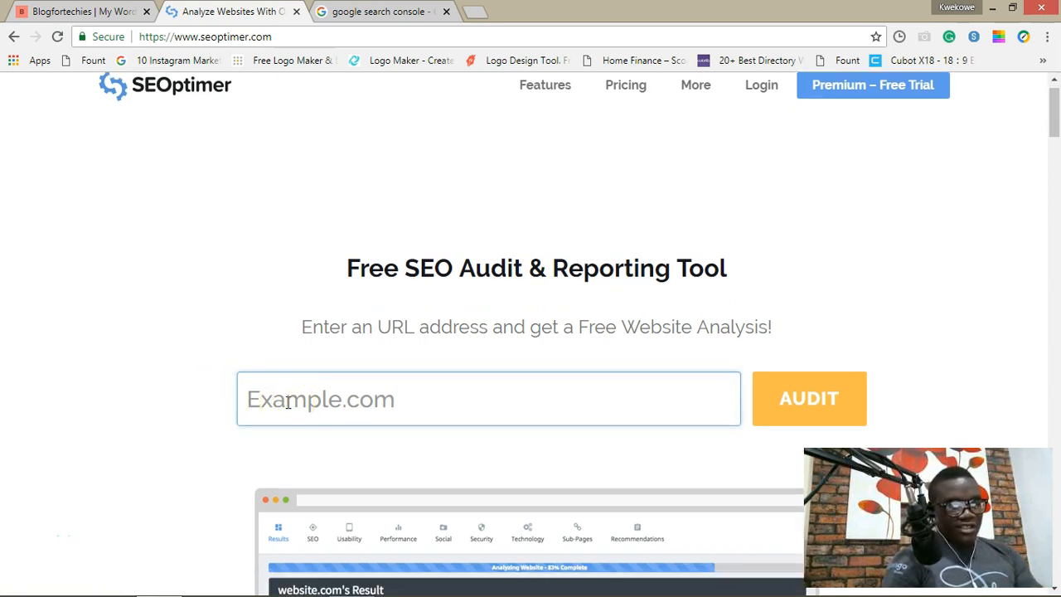
pyautogui.write('blogf')
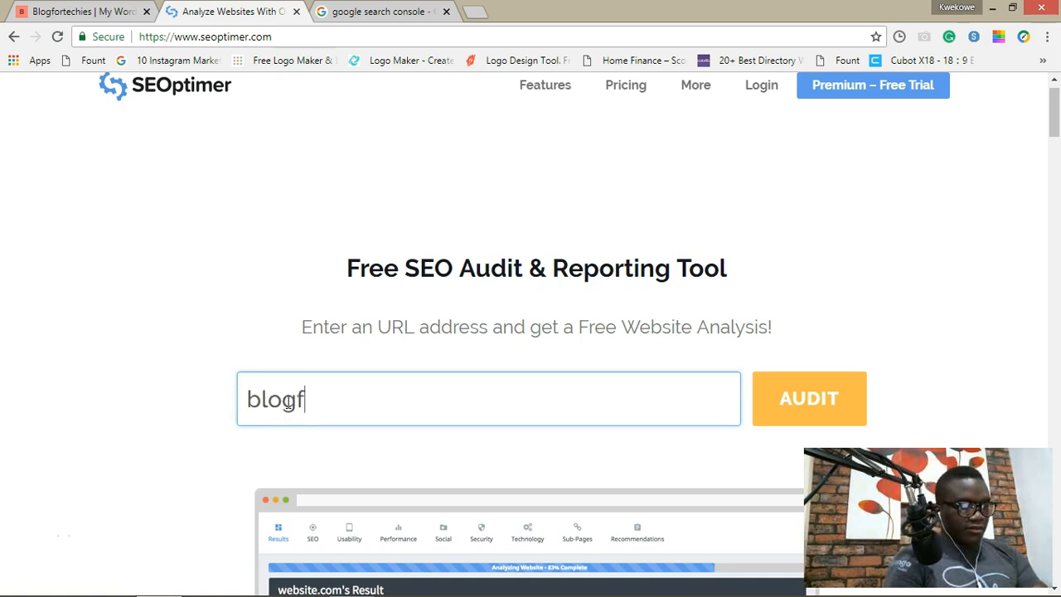
pyautogui.write('ortechies.com')
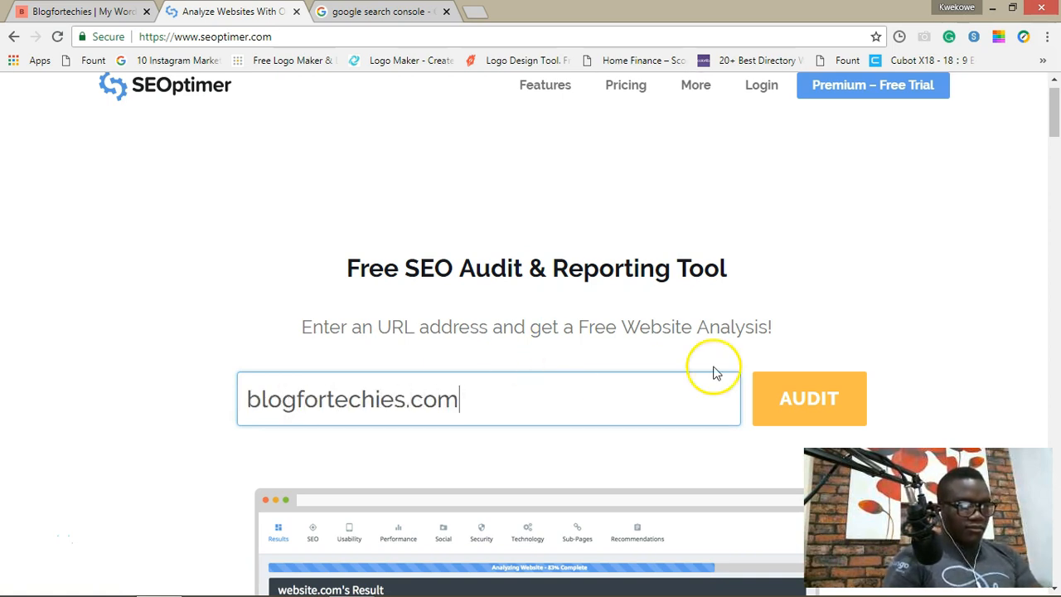
pyautogui.click(781, 389)
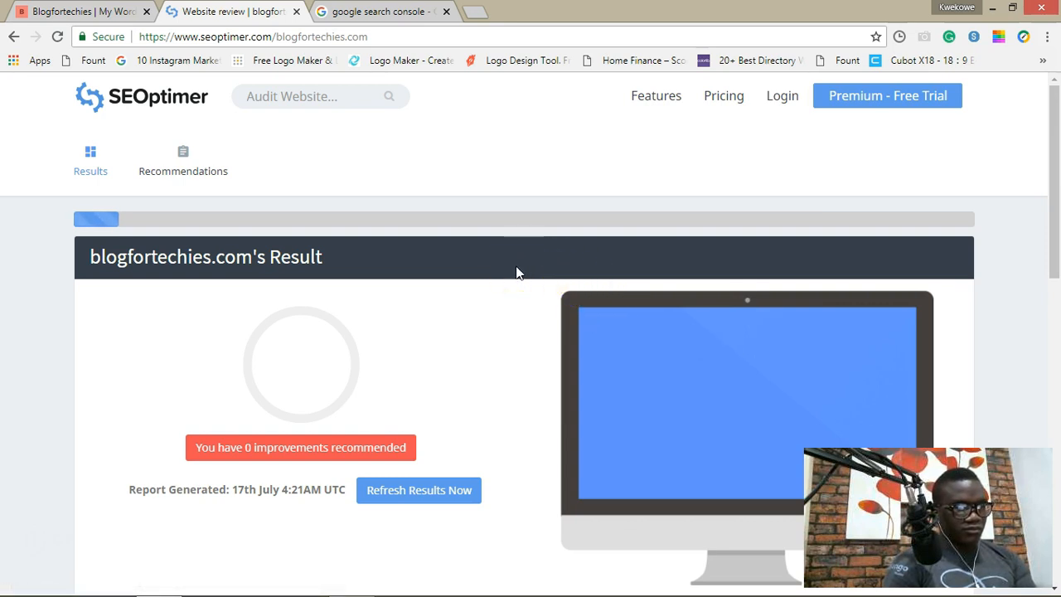
# Step: Review the audit report's overall grade circles for blogfortechies.com
pyautogui.click(406, 352)
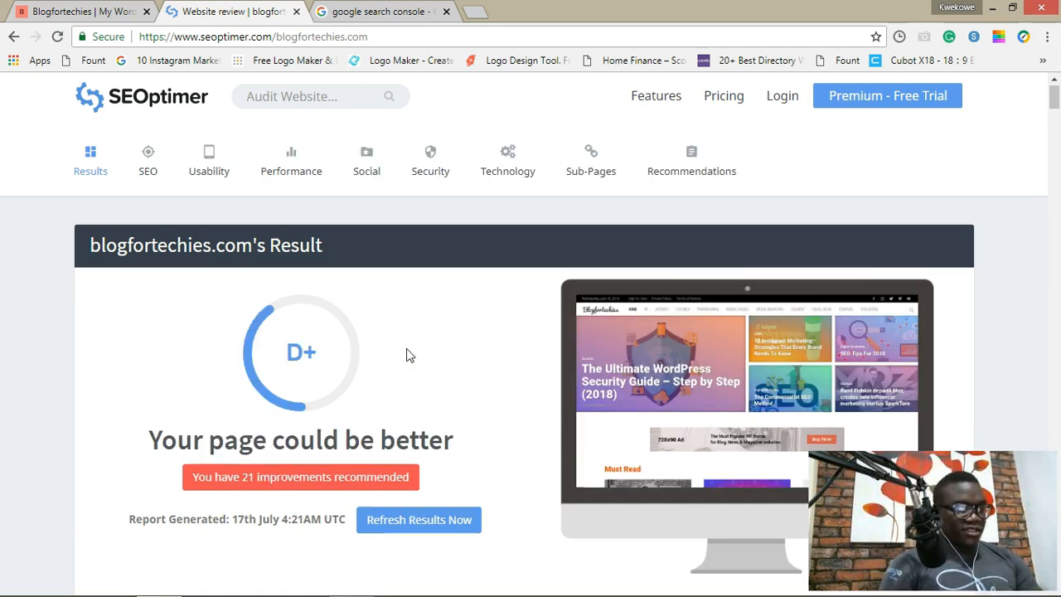
pyautogui.scroll(-2, 407, 355)
pyautogui.scroll(-3, 406, 354)
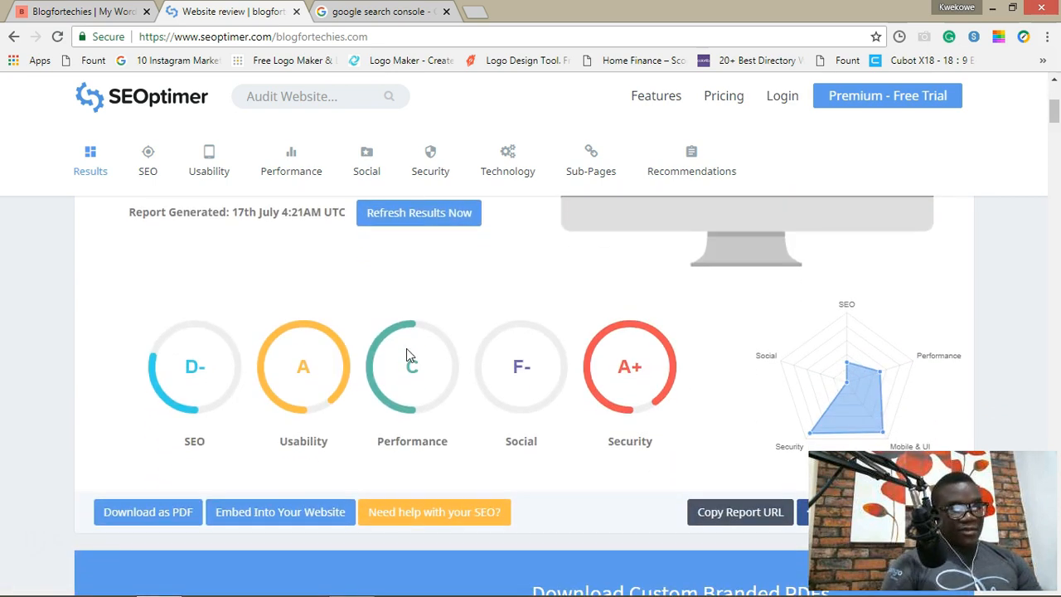
pyautogui.scroll(-1, 406, 355)
pyautogui.scroll(-1, 406, 355)
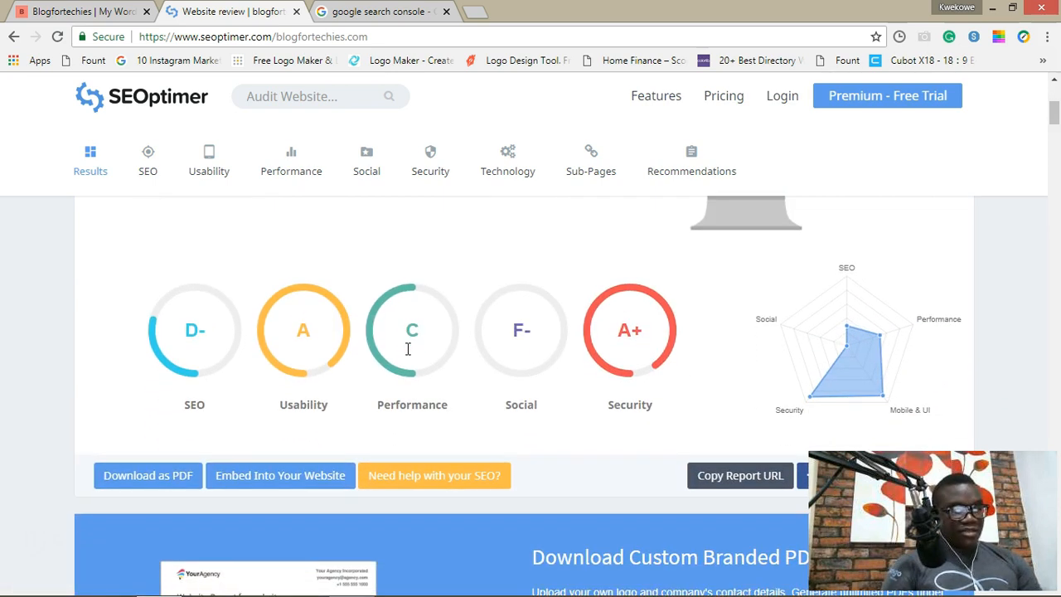
pyautogui.scroll(-2, 406, 349)
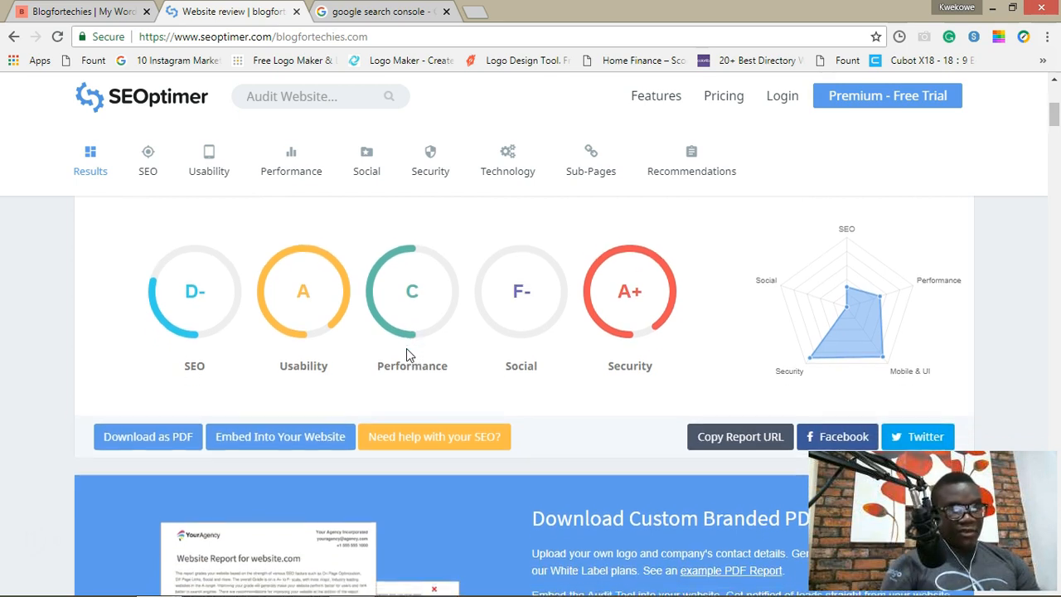
pyautogui.scroll(-2, 407, 348)
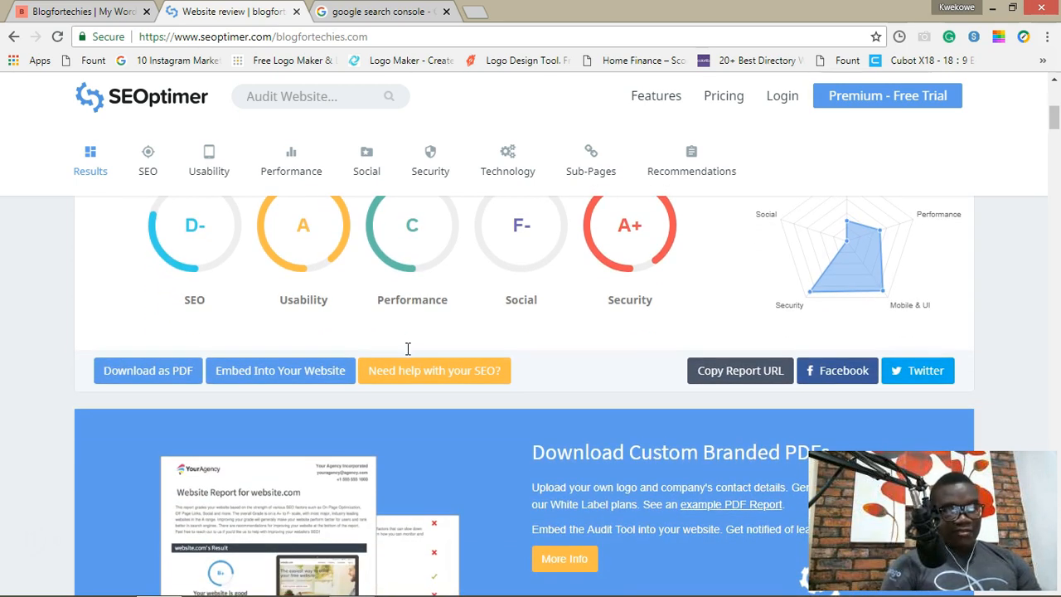
pyautogui.scroll(-2, 406, 355)
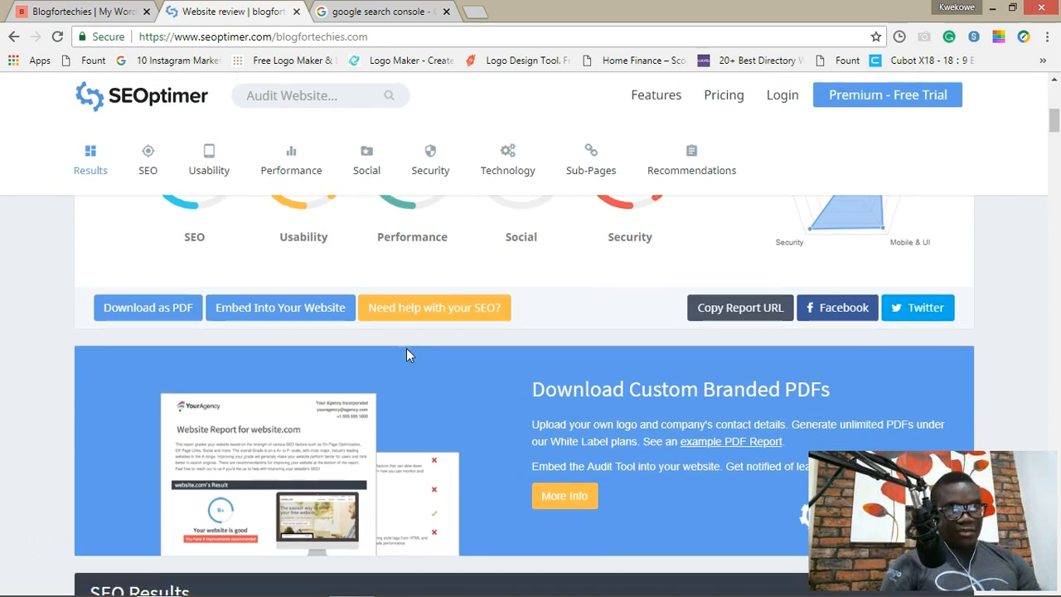
# Step: Check the HTML Header results, noting the missing meta description, then return to the Blogfortechies homepage
pyautogui.scroll(2, 406, 355)
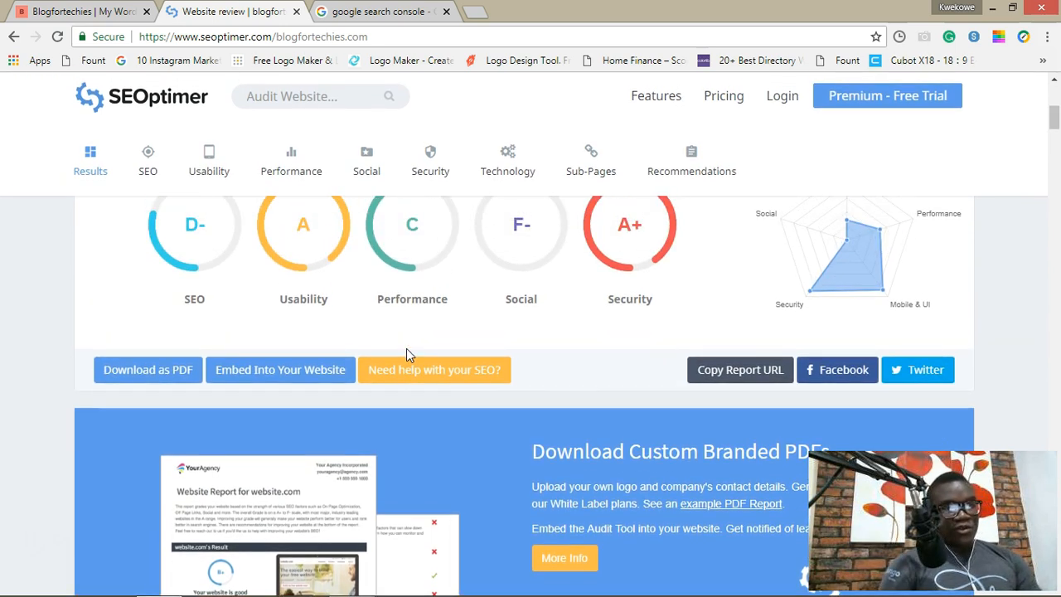
pyautogui.scroll(-5, 406, 355)
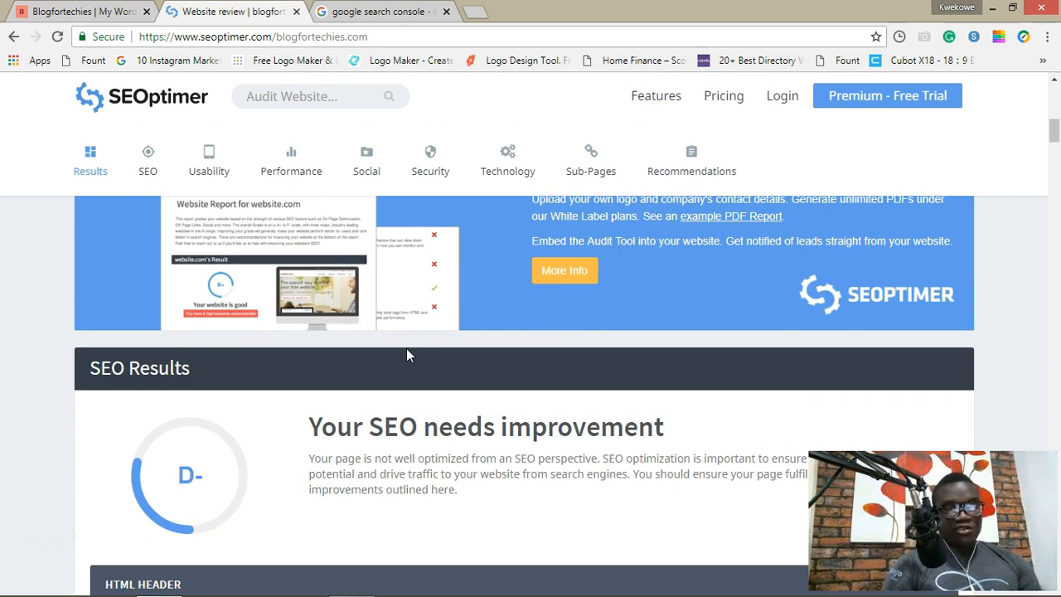
pyautogui.scroll(-3, 407, 351)
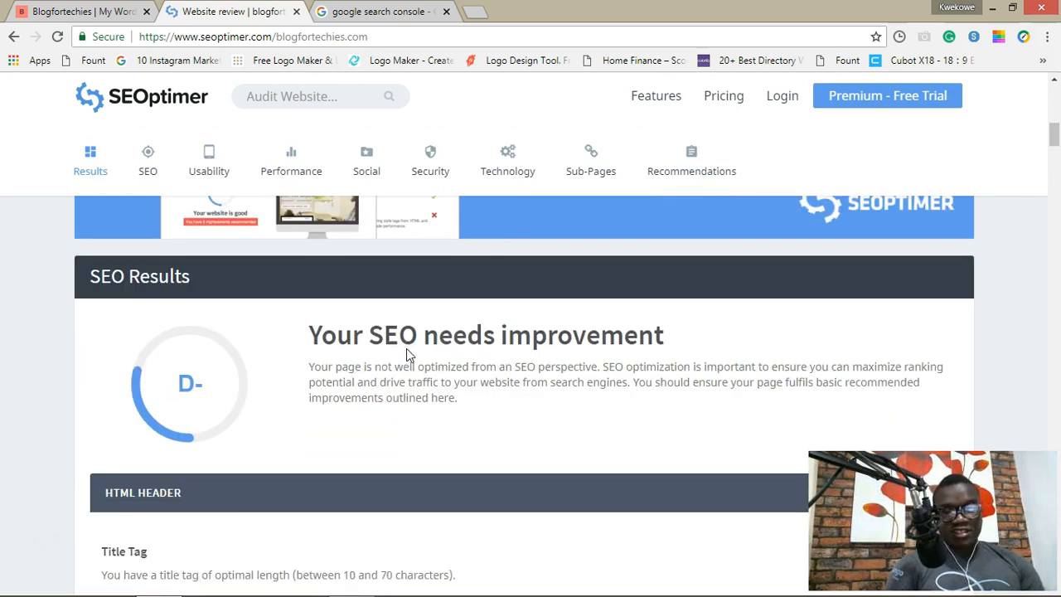
pyautogui.scroll(1, 406, 355)
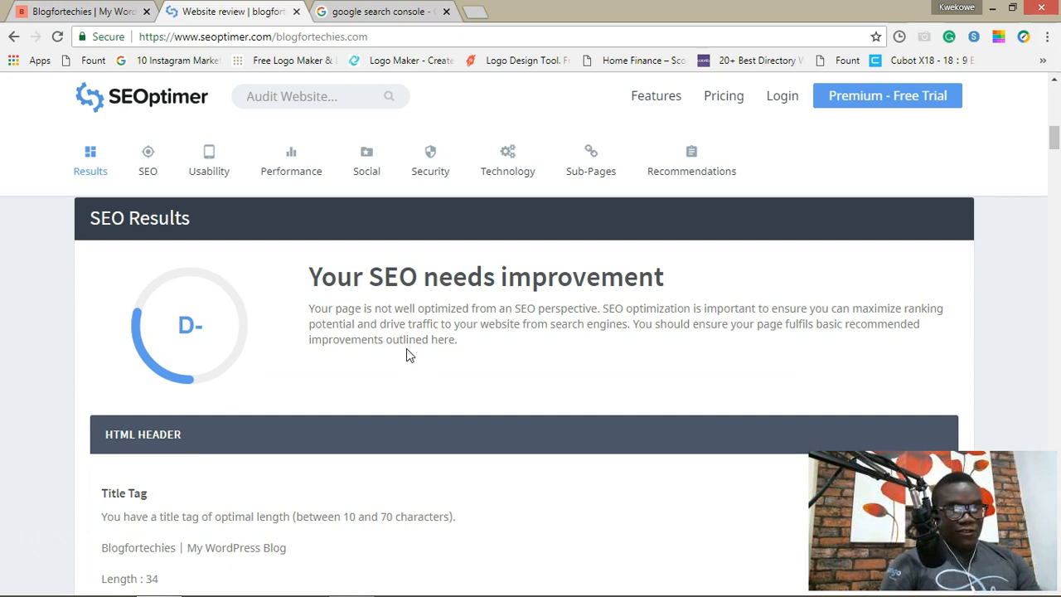
pyautogui.scroll(-2, 406, 354)
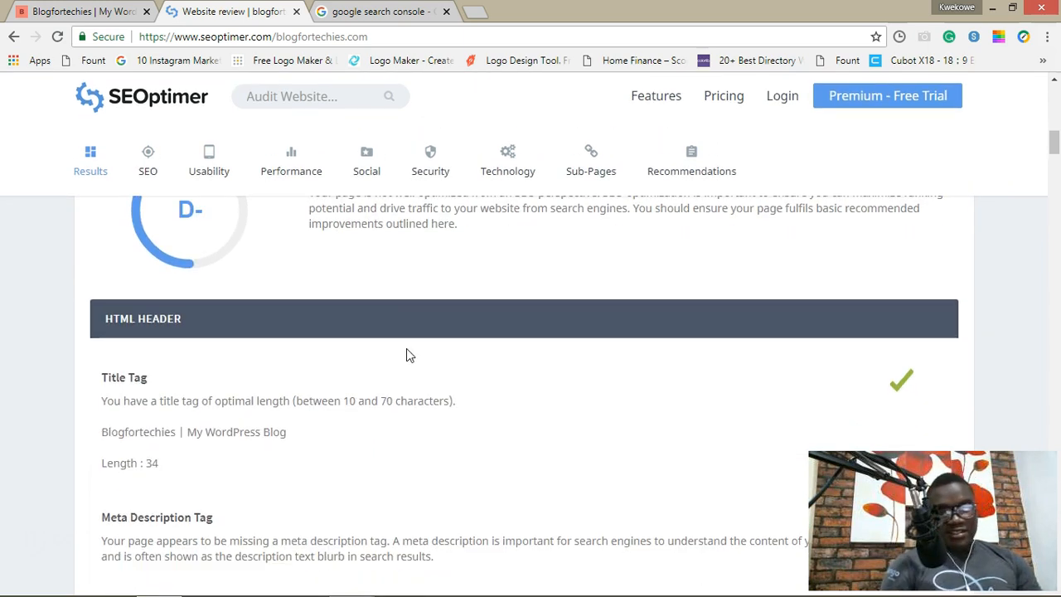
pyautogui.scroll(-1, 406, 355)
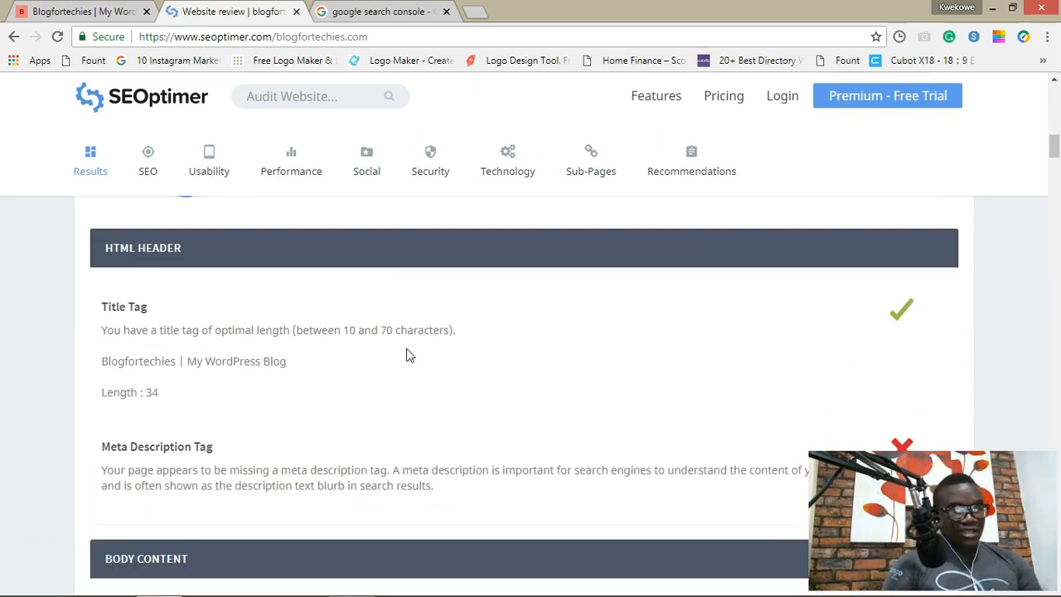
pyautogui.scroll(-1, 407, 354)
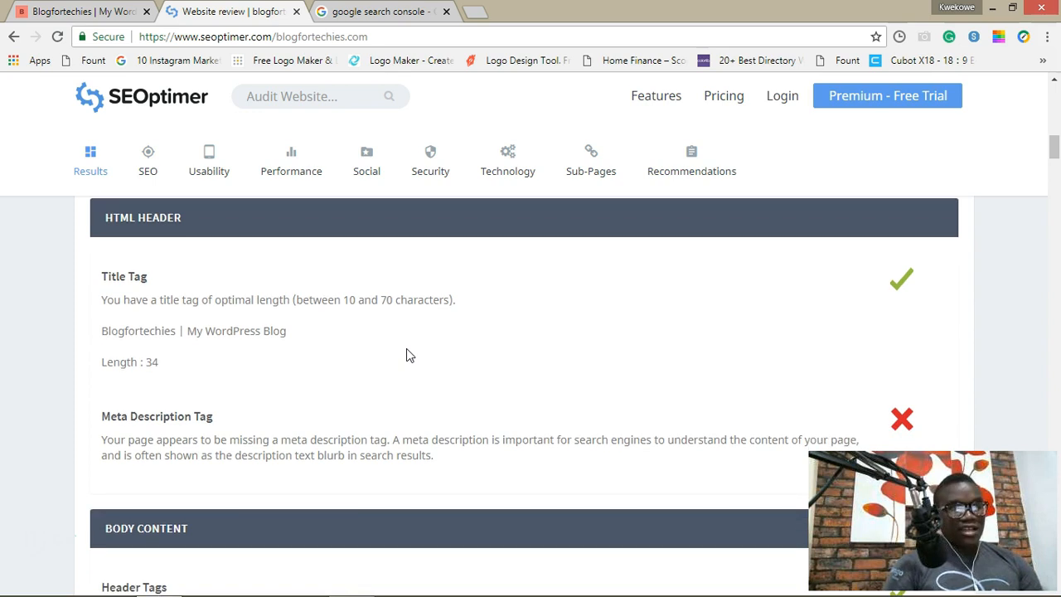
pyautogui.click(105, 13)
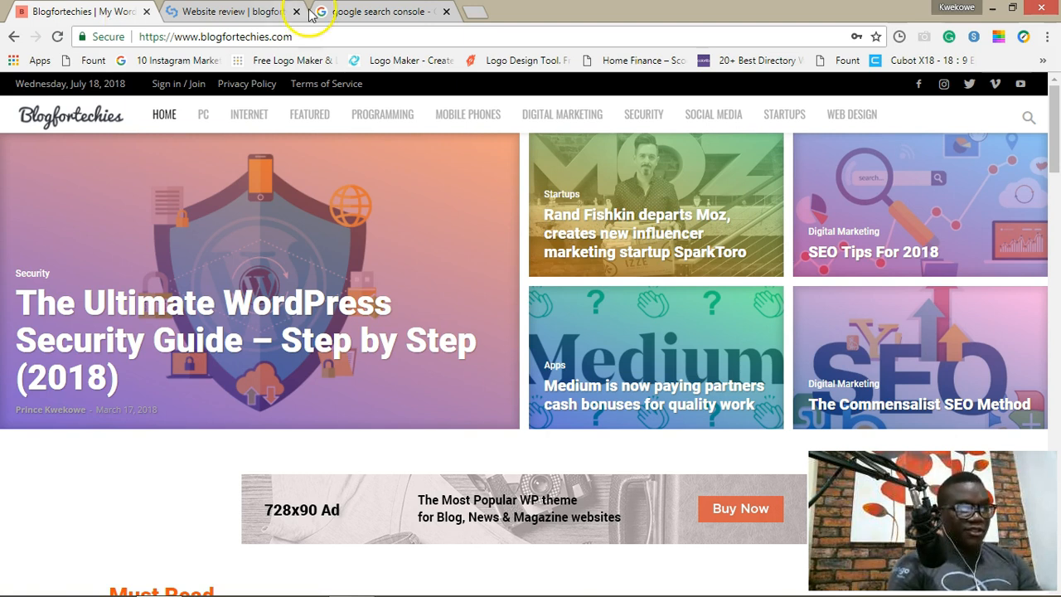
# Step: Load blogfortechies.com/wp-admin and go to Plugins > Add New
pyautogui.click(303, 38)
pyautogui.click(303, 38)
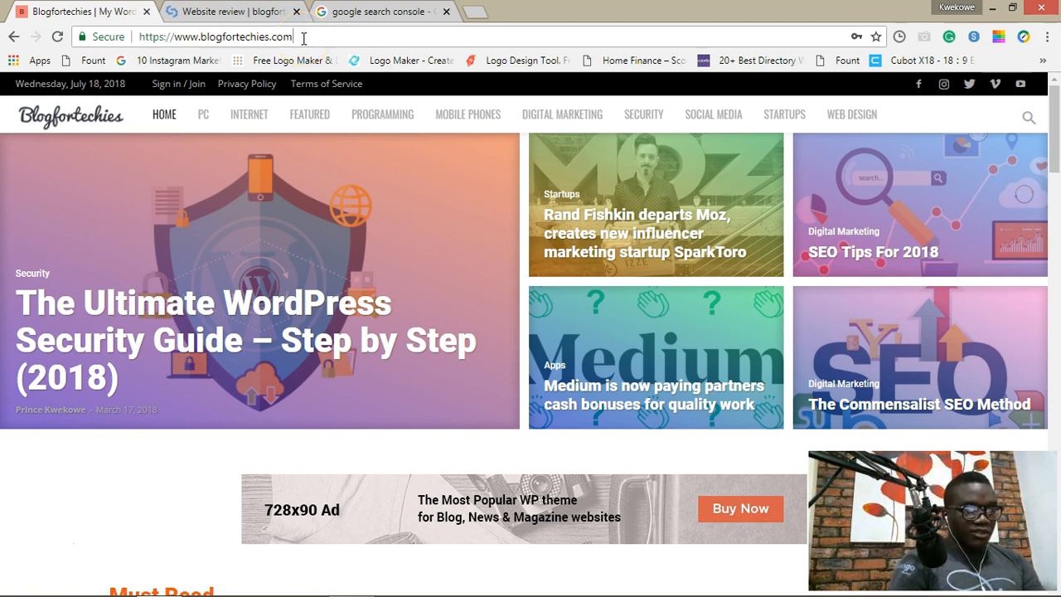
pyautogui.write('/wp-admin')
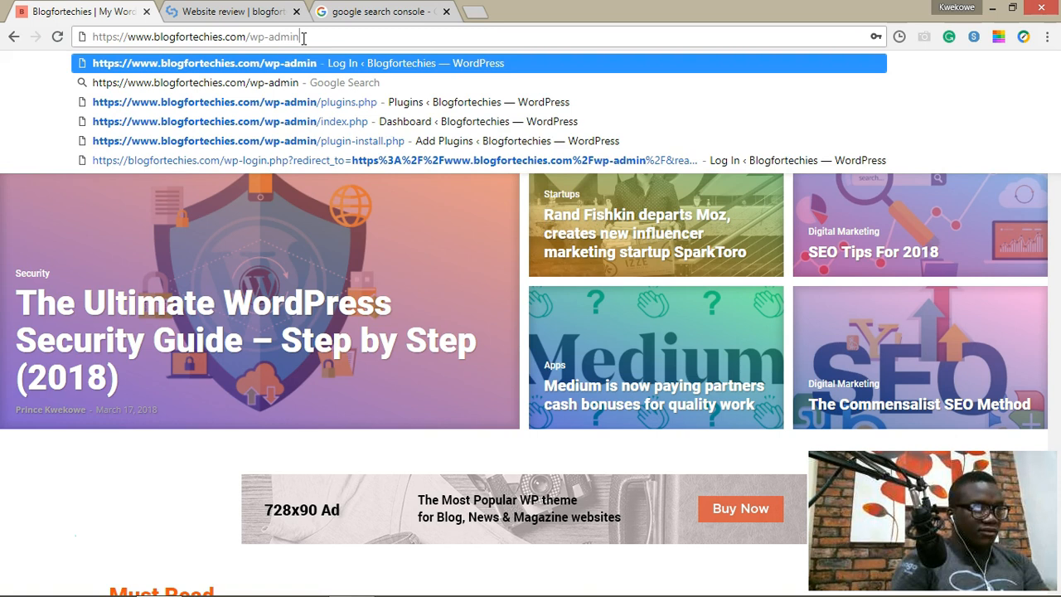
pyautogui.press('Return')
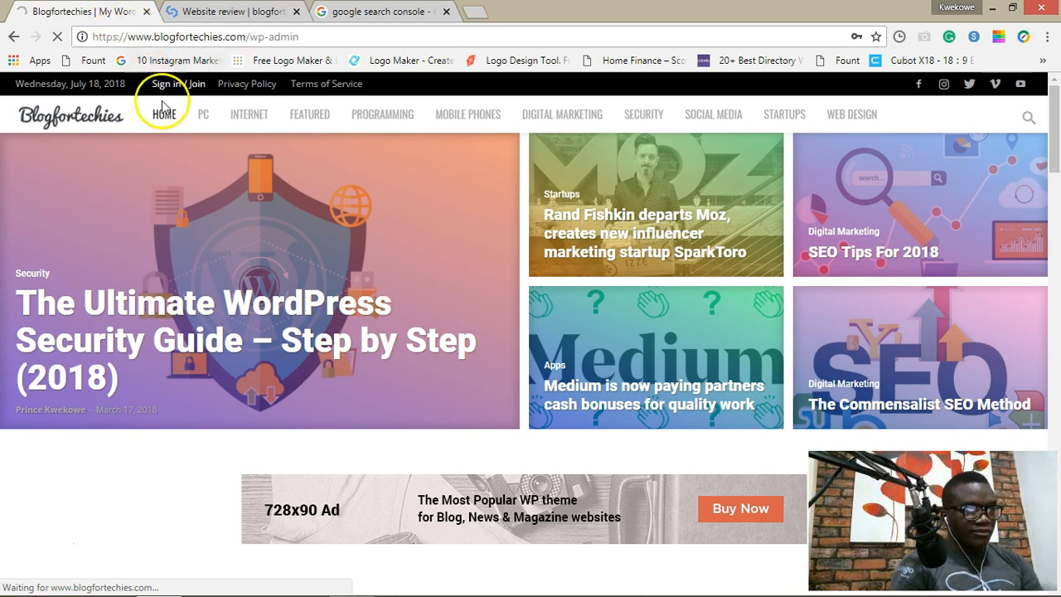
pyautogui.scroll(-1, 189, 142)
pyautogui.scroll(1, 189, 143)
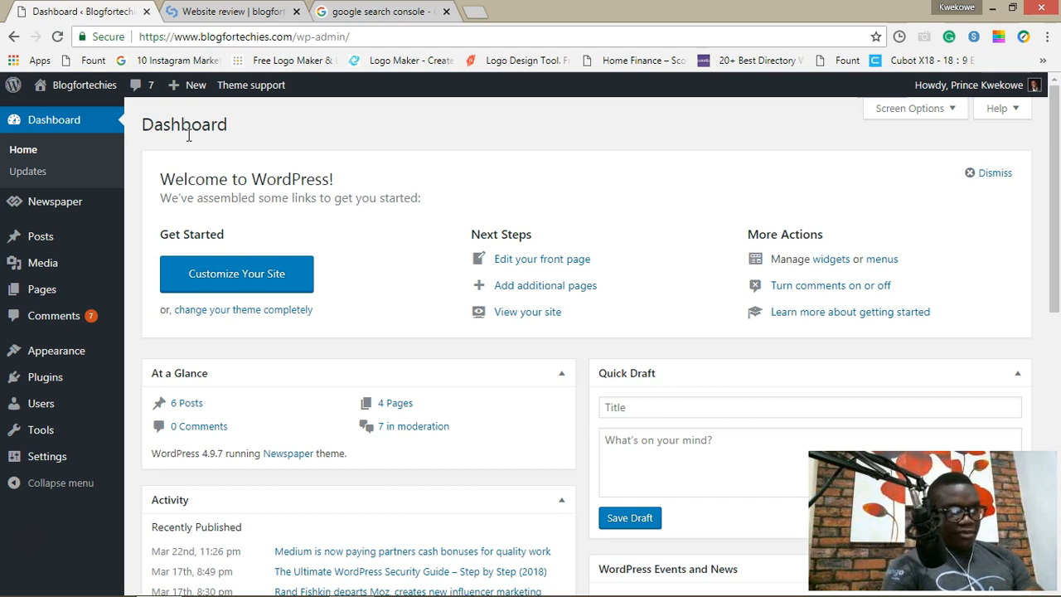
pyautogui.moveTo(25, 377)
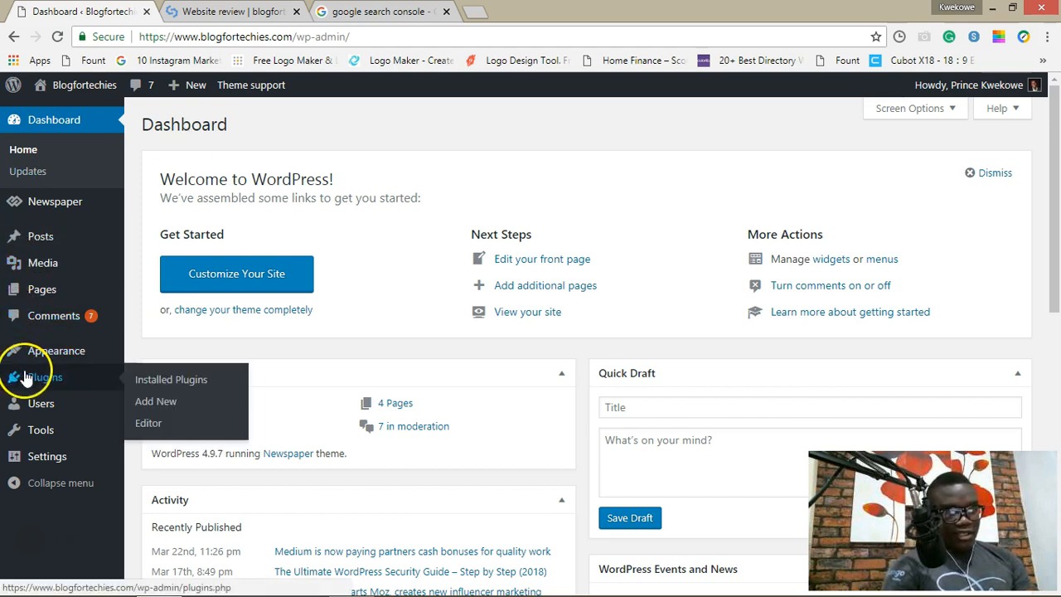
pyautogui.click(165, 405)
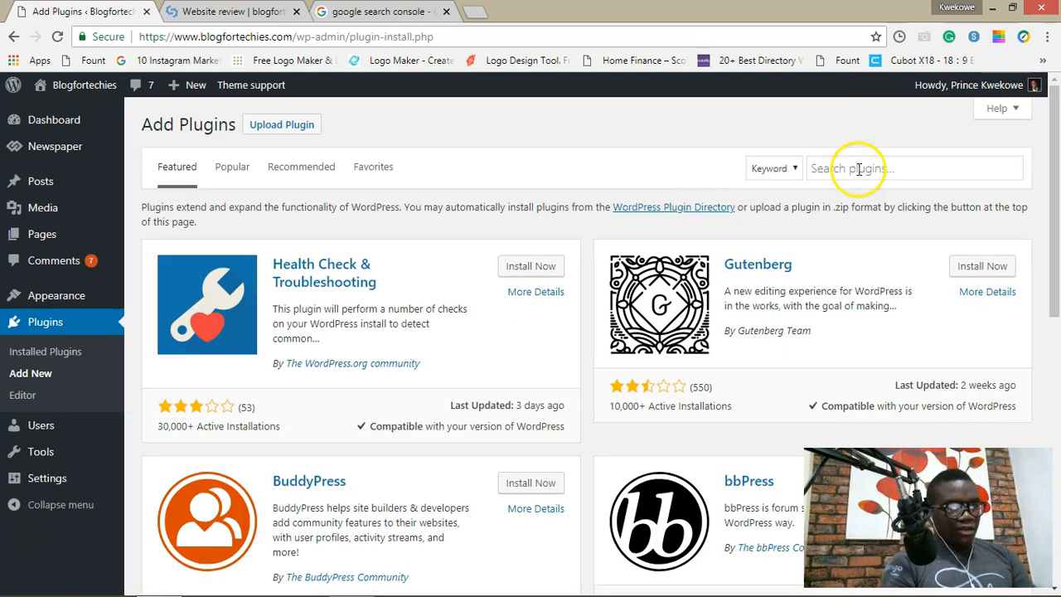
# Step: Search for 'SEO Yoast', then install and activate the Yoast SEO plugin
pyautogui.click(859, 170)
pyautogui.write('SE')
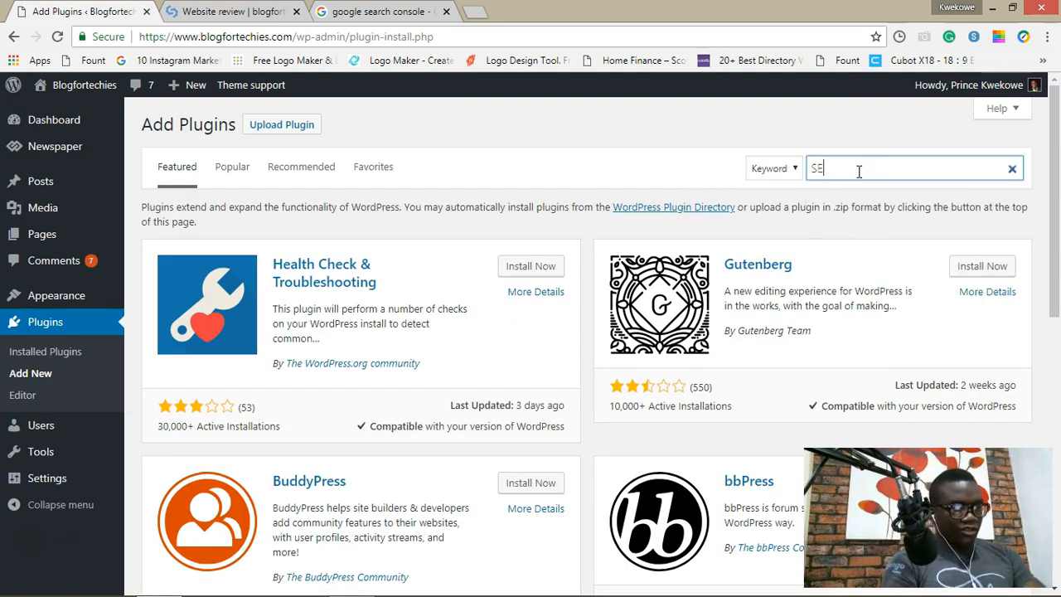
pyautogui.write('O Yoast')
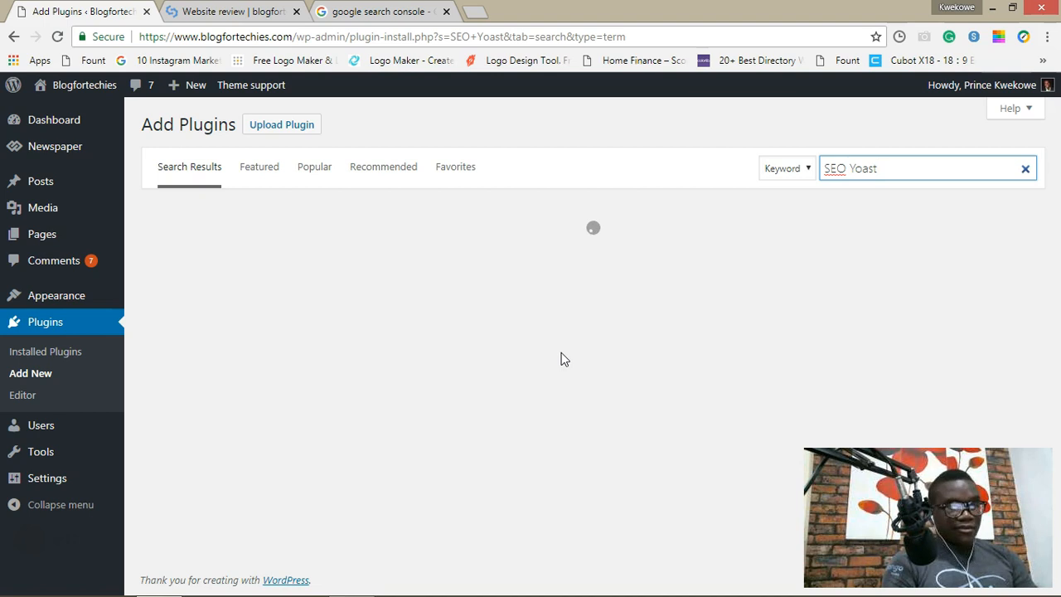
pyautogui.click(581, 328)
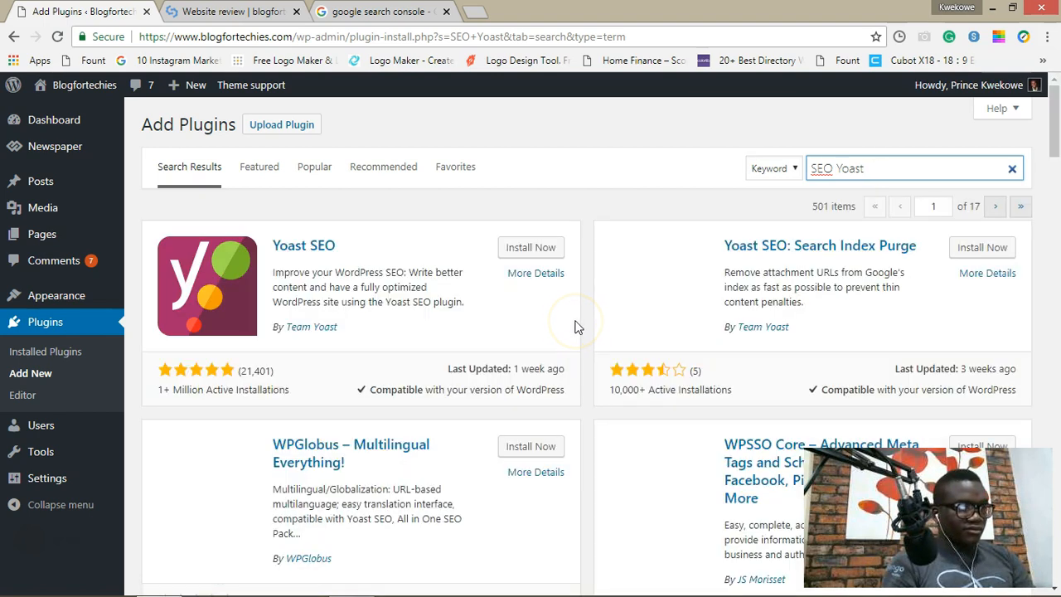
pyautogui.click(507, 249)
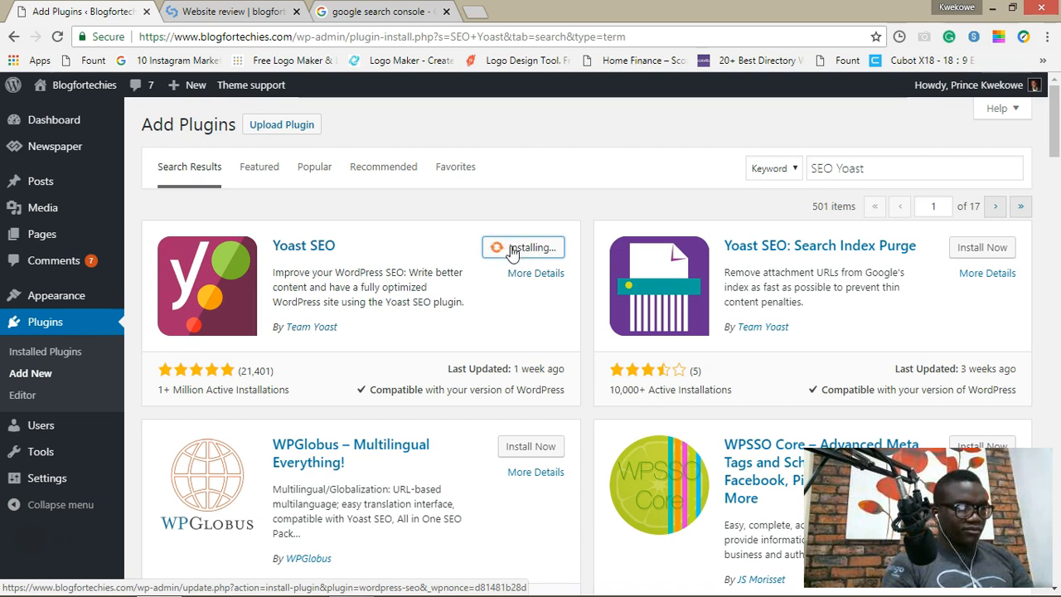
pyautogui.click(539, 249)
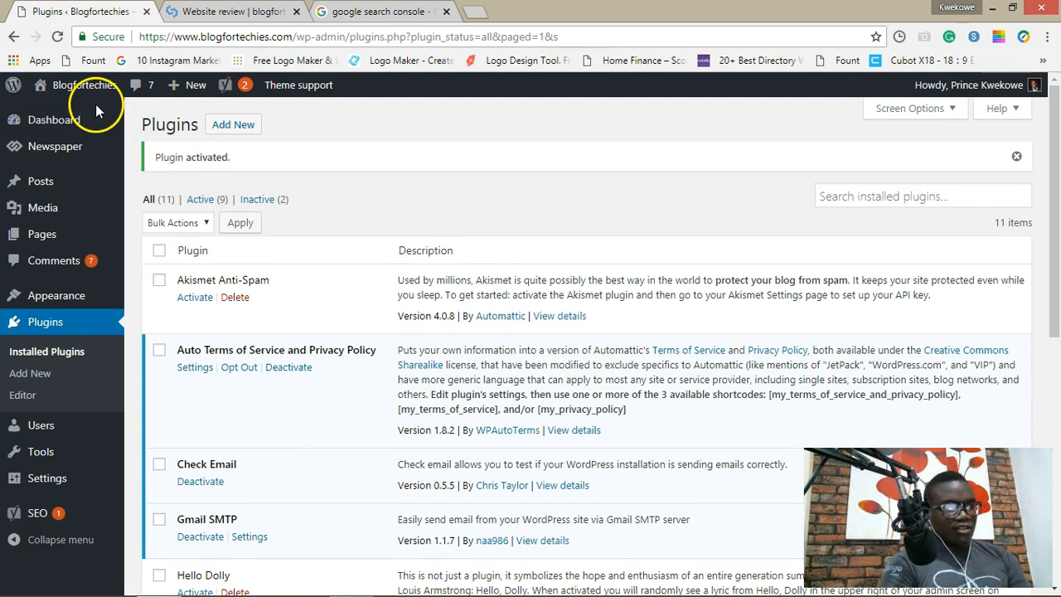
# Step: Visit the live homepage, choose Edit Page, and open its Yoast SEO snippet editor
pyautogui.moveTo(75, 86)
pyautogui.click(54, 112)
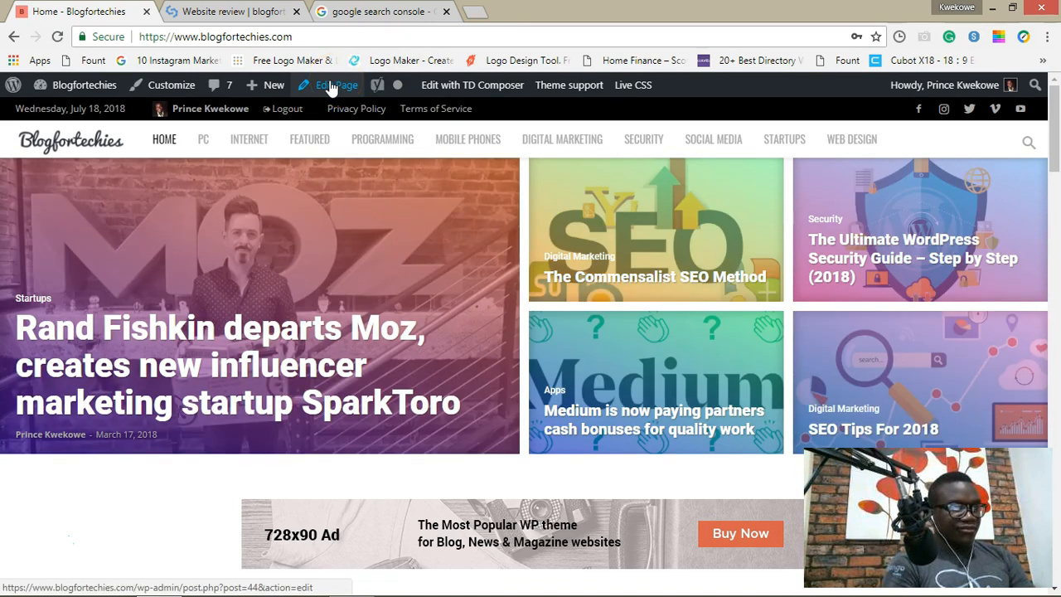
pyautogui.click(331, 87)
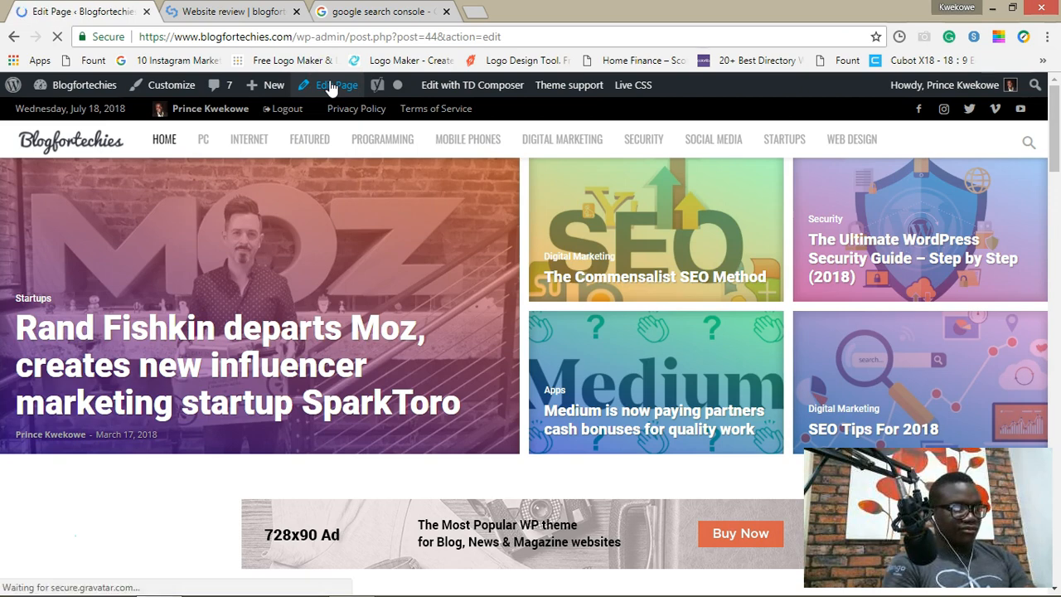
pyautogui.scroll(-2, 516, 321)
pyautogui.scroll(-10, 516, 321)
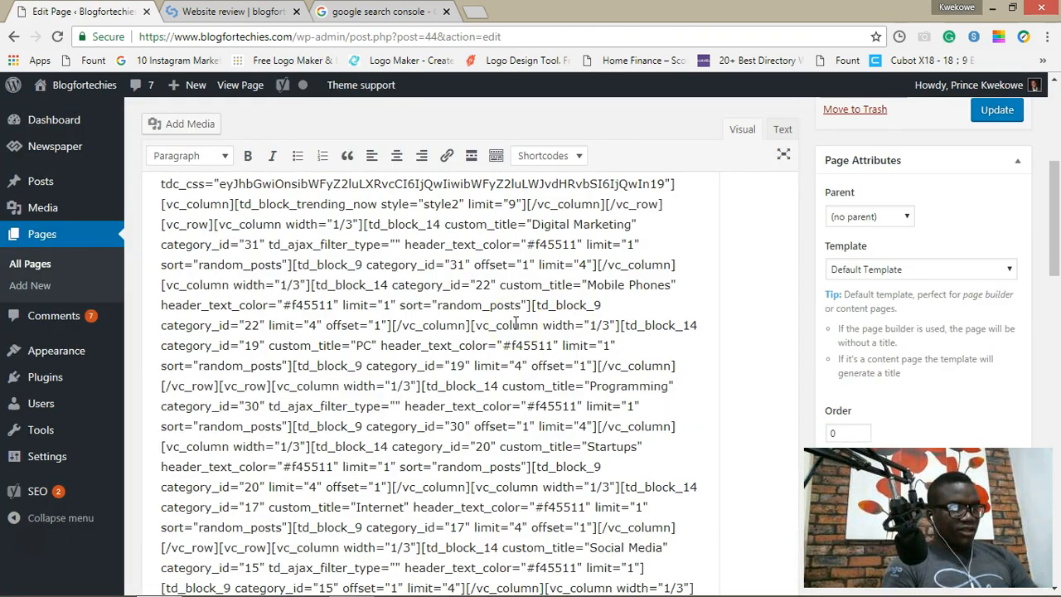
pyautogui.scroll(-5, 513, 329)
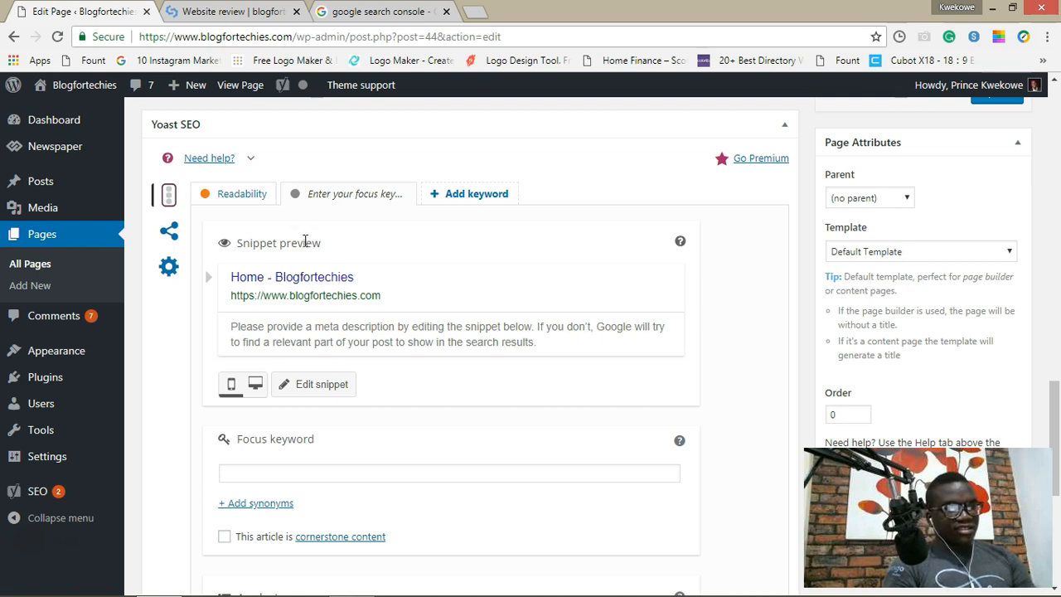
pyautogui.click(291, 282)
# Step: Replace the default SEO title with 'Blogfortechies | The Innovative Tech Blog'
pyautogui.click(415, 479)
pyautogui.press('BackSpace')
pyautogui.press('BackSpace')
pyautogui.press('BackSpace')
pyautogui.press('BackSpace')
pyautogui.write('B')
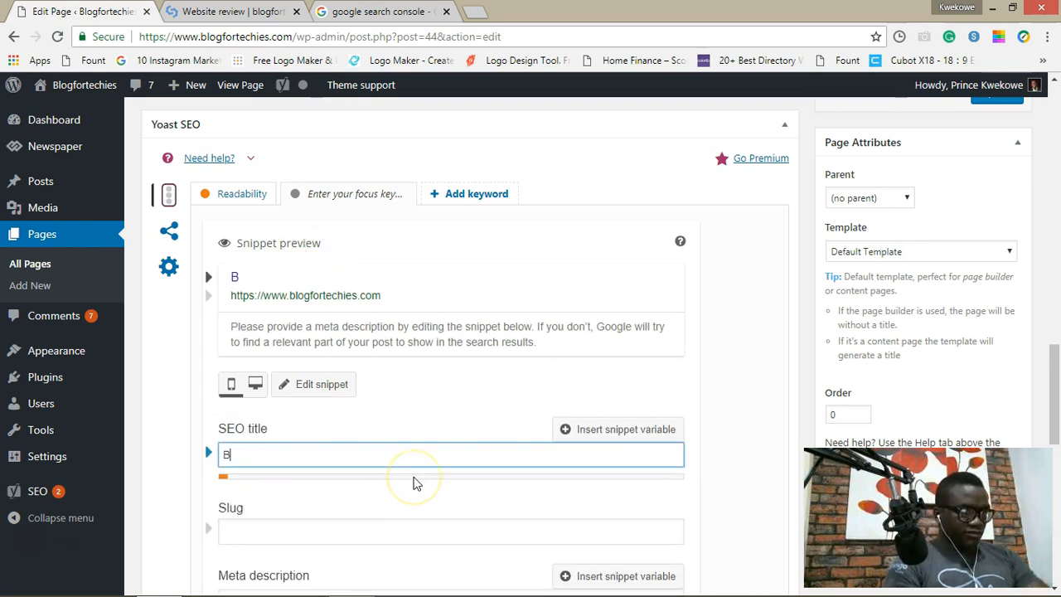
pyautogui.write('logfortechies | ')
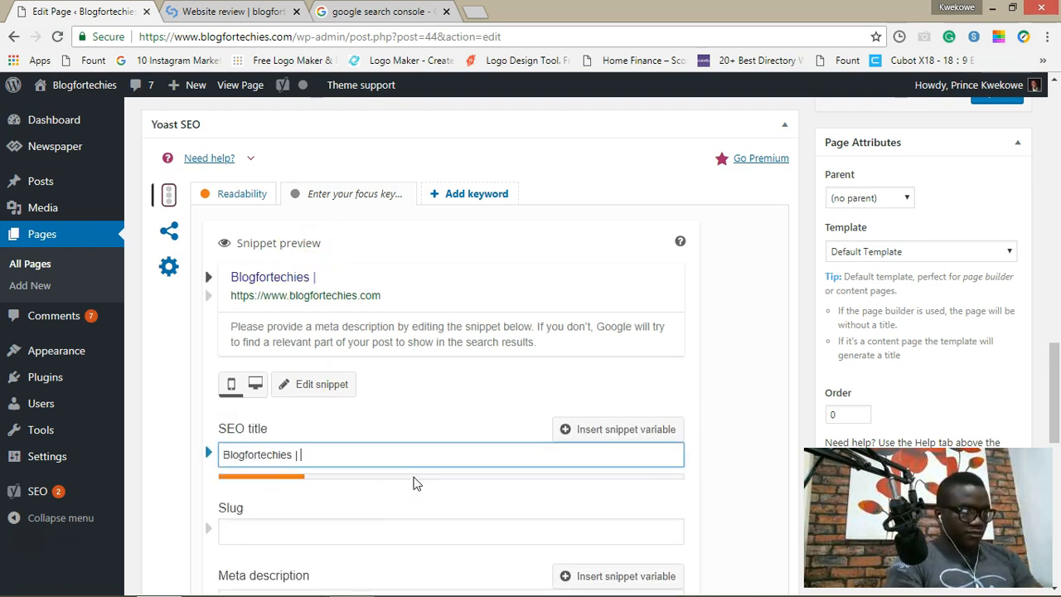
pyautogui.write('The Innovative Tech Blog')
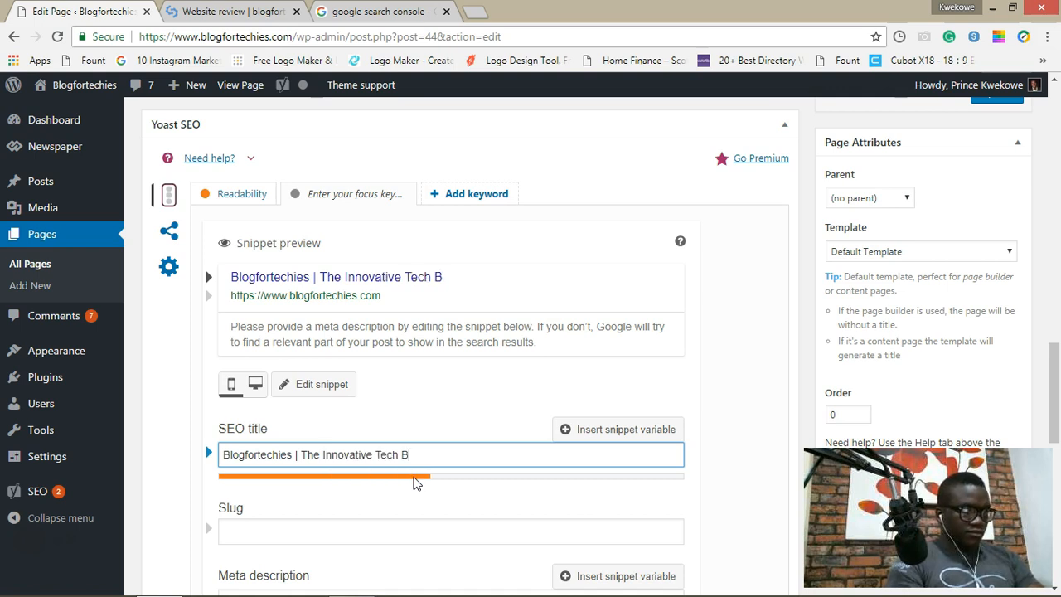
# Step: Write a meta description promising fresh tech updates and the latest tech trends
pyautogui.scroll(-1, 412, 483)
pyautogui.click(411, 502)
pyautogui.write('Blogfortechies')
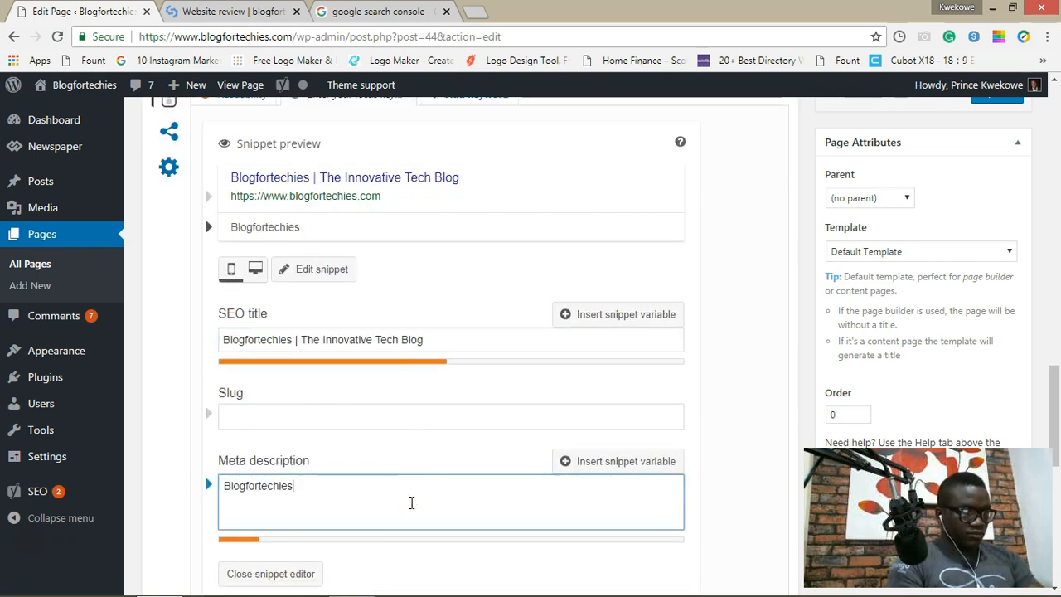
pyautogui.write(' is your one true source ')
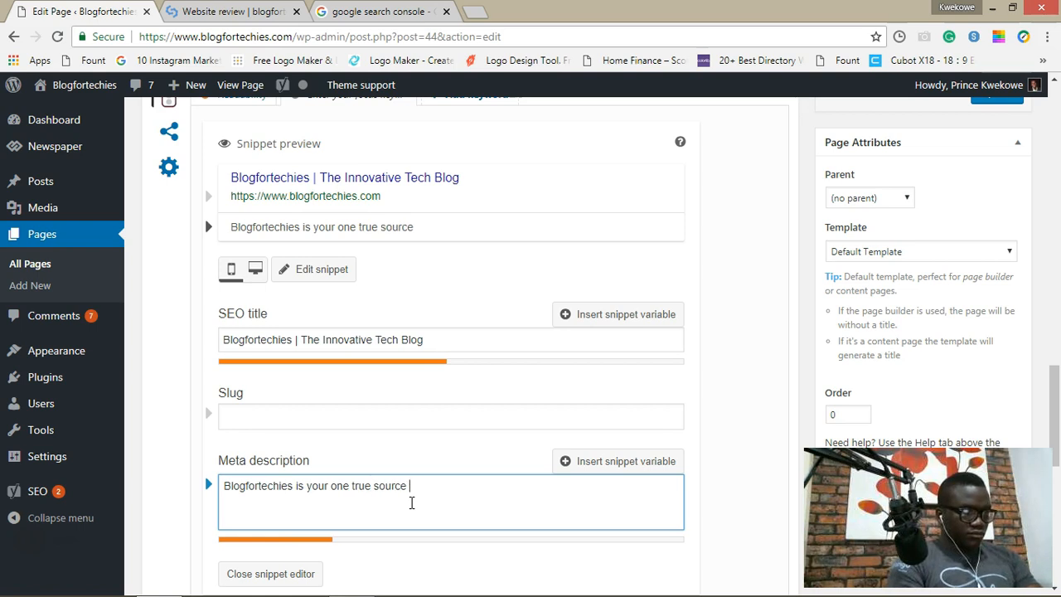
pyautogui.write('of new and fresh tech upda')
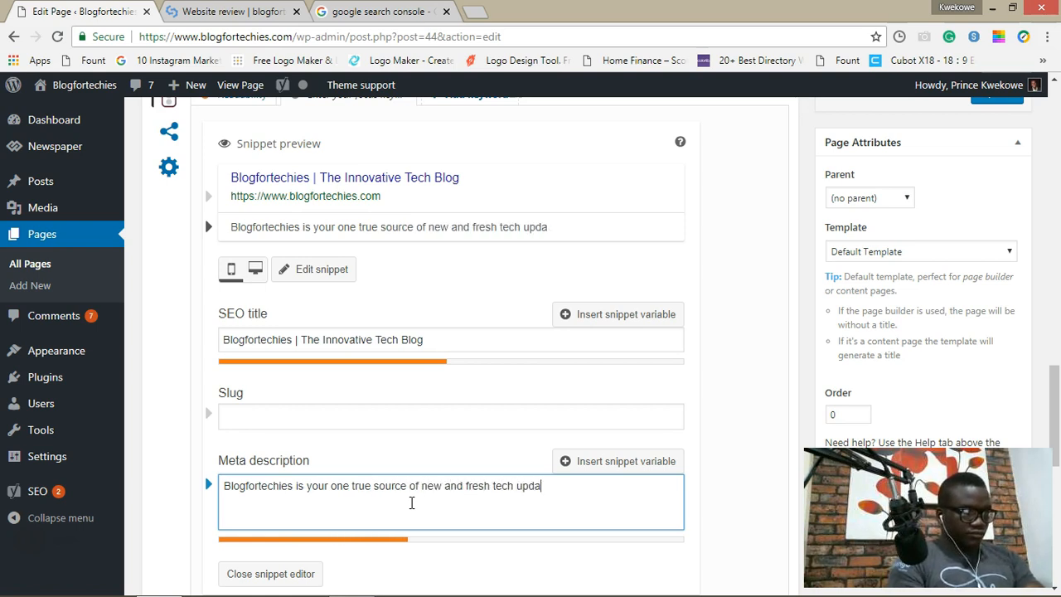
pyautogui.write('tes  We are consta')
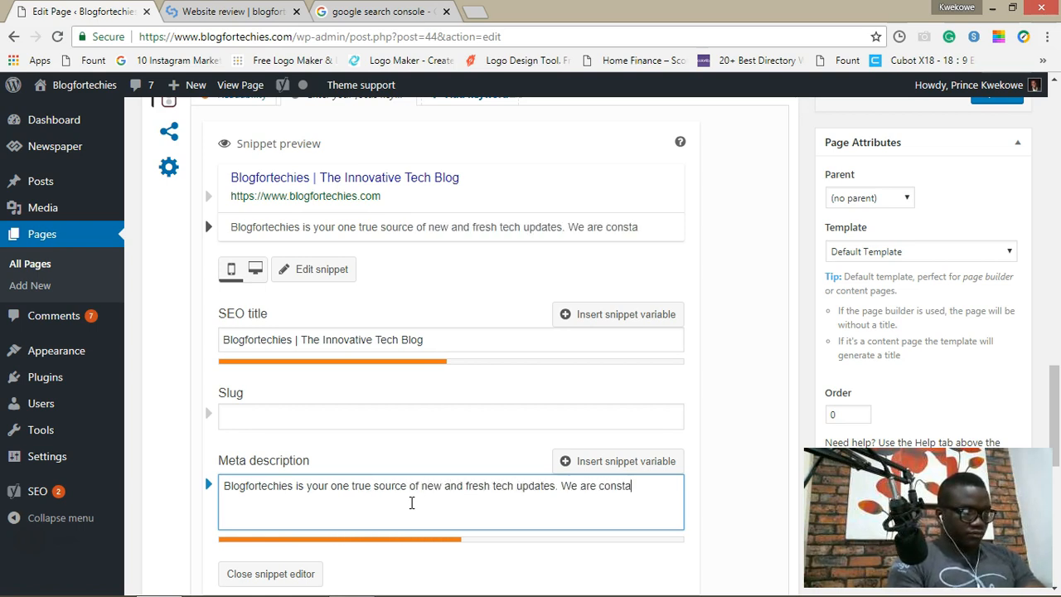
pyautogui.write('ntly in the business of keeping you abreast w')
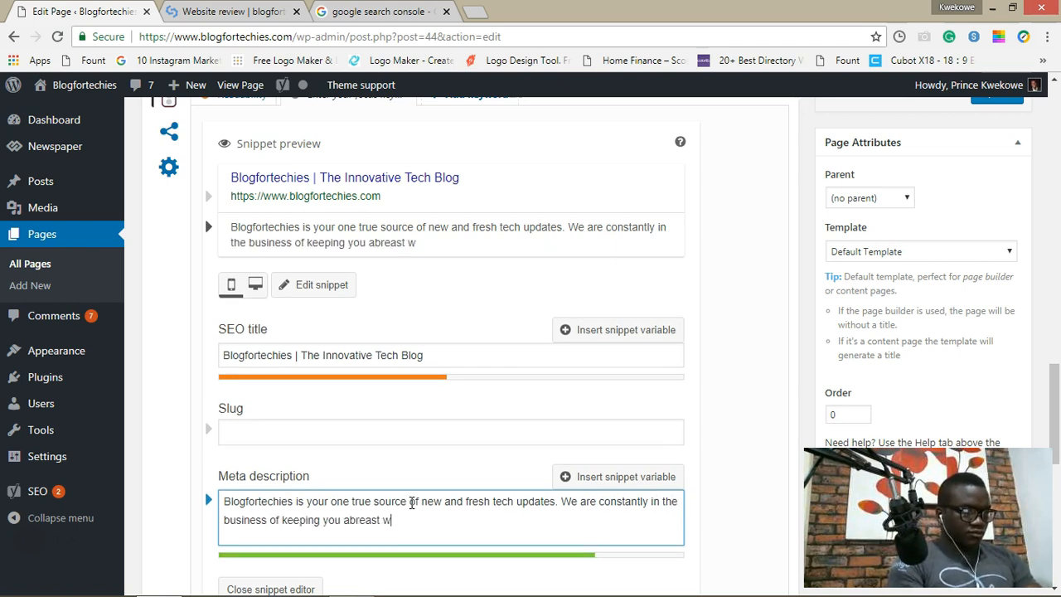
pyautogui.write('ith the latest tech trends.')
pyautogui.scroll(-5, 652, 505)
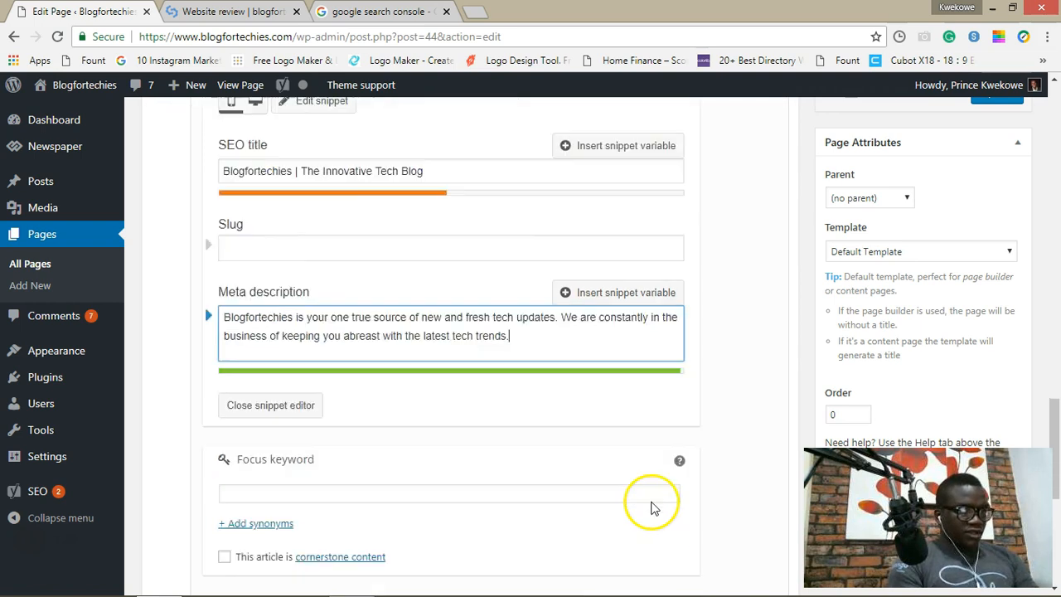
pyautogui.scroll(-3, 651, 507)
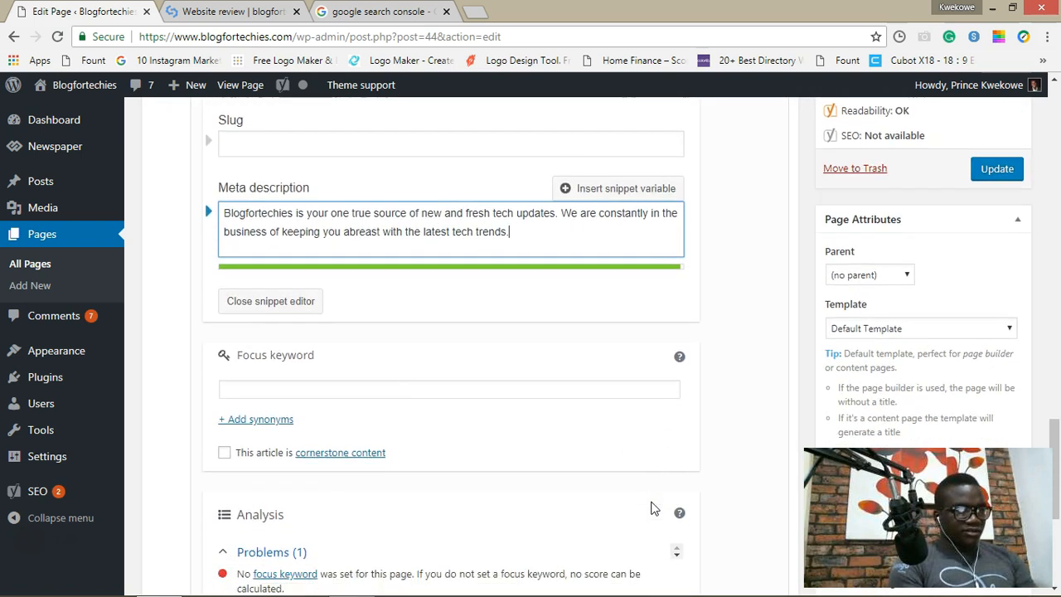
pyautogui.scroll(1, 630, 472)
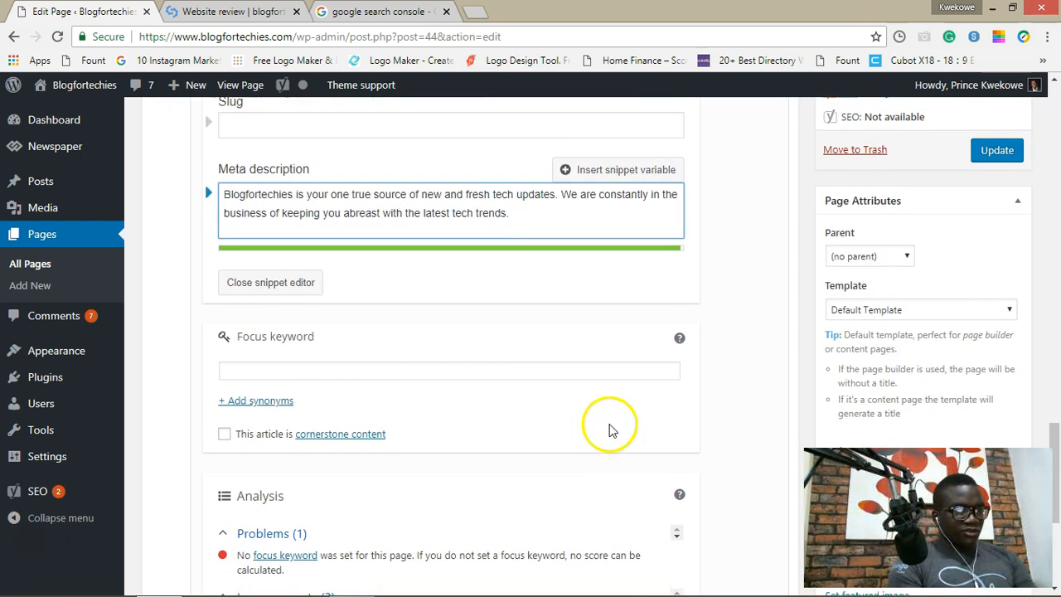
# Step: Enter 'tech' as the focus keyword and update the Home page
pyautogui.click(567, 375)
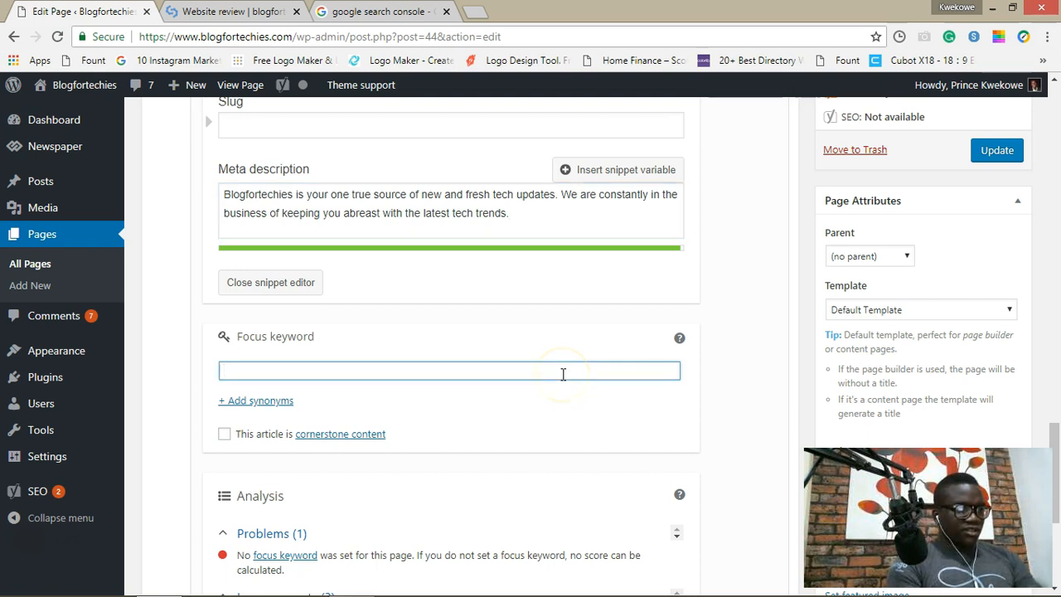
pyautogui.write('tech')
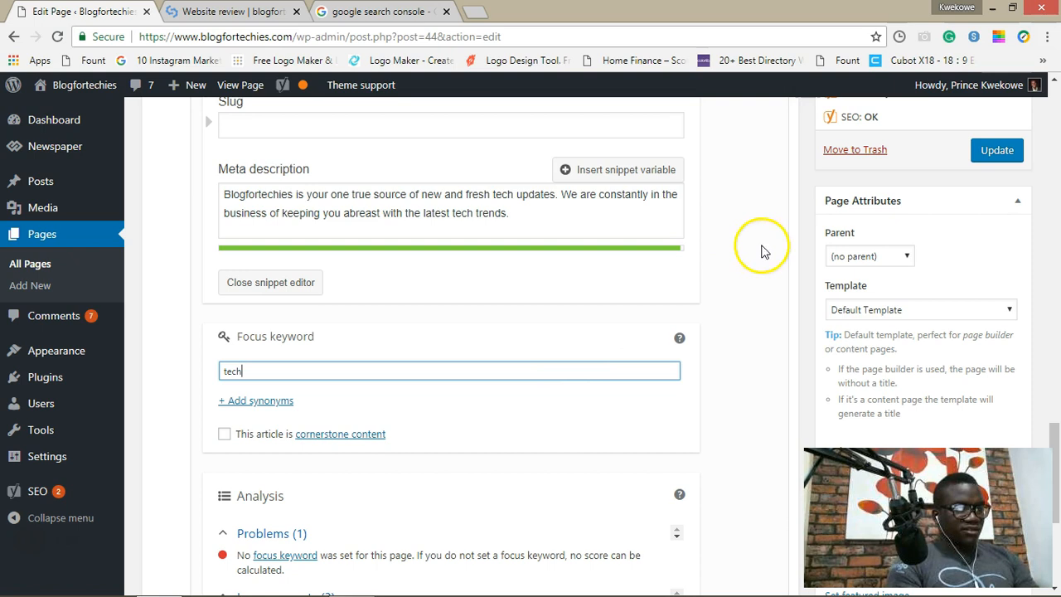
pyautogui.click(986, 158)
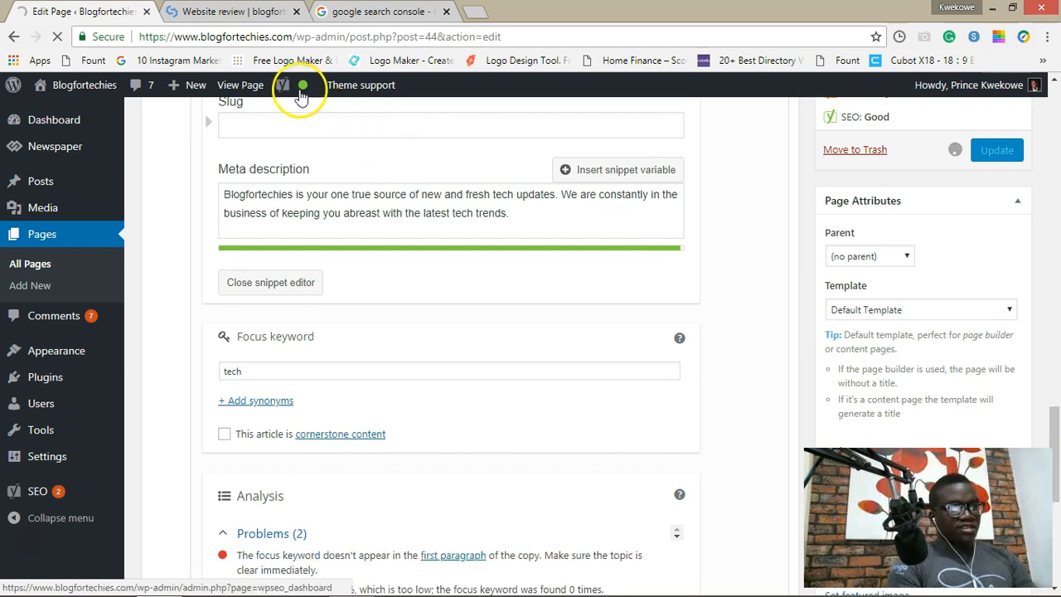
pyautogui.moveTo(297, 91)
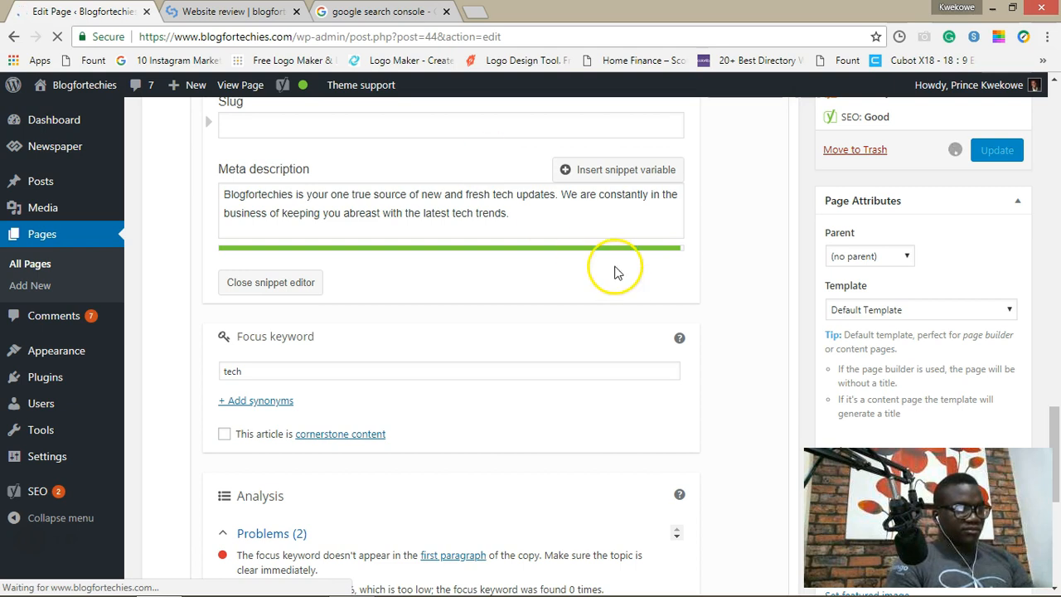
pyautogui.scroll(2, 613, 272)
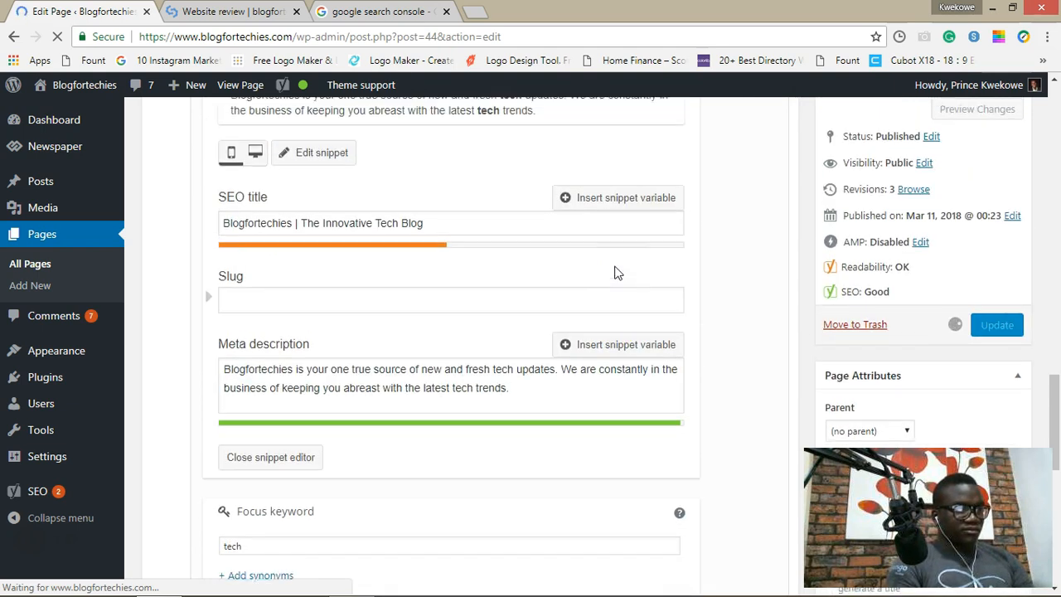
pyautogui.scroll(1, 614, 273)
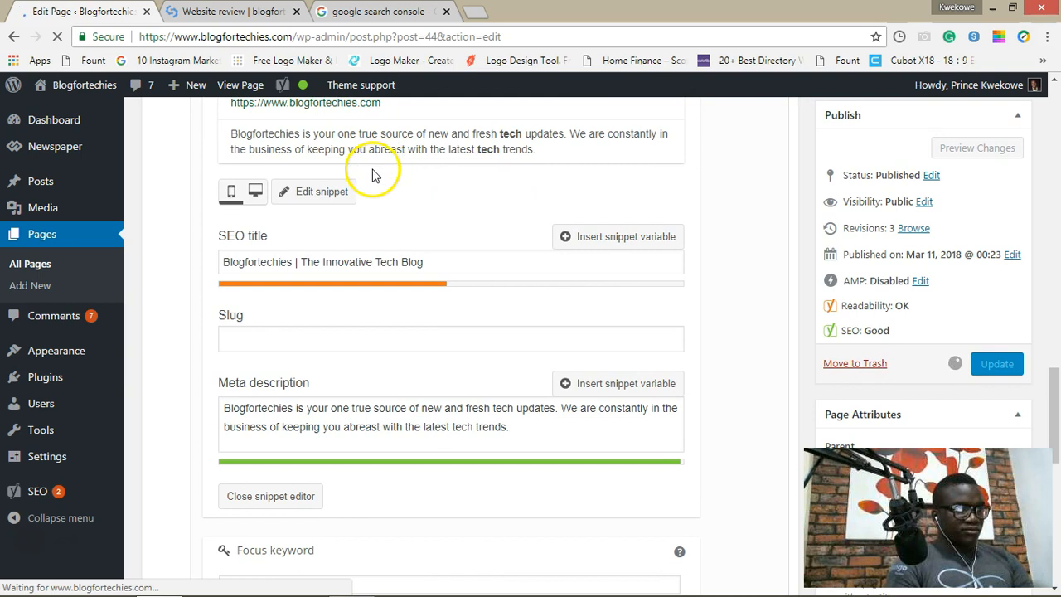
pyautogui.scroll(2, 372, 172)
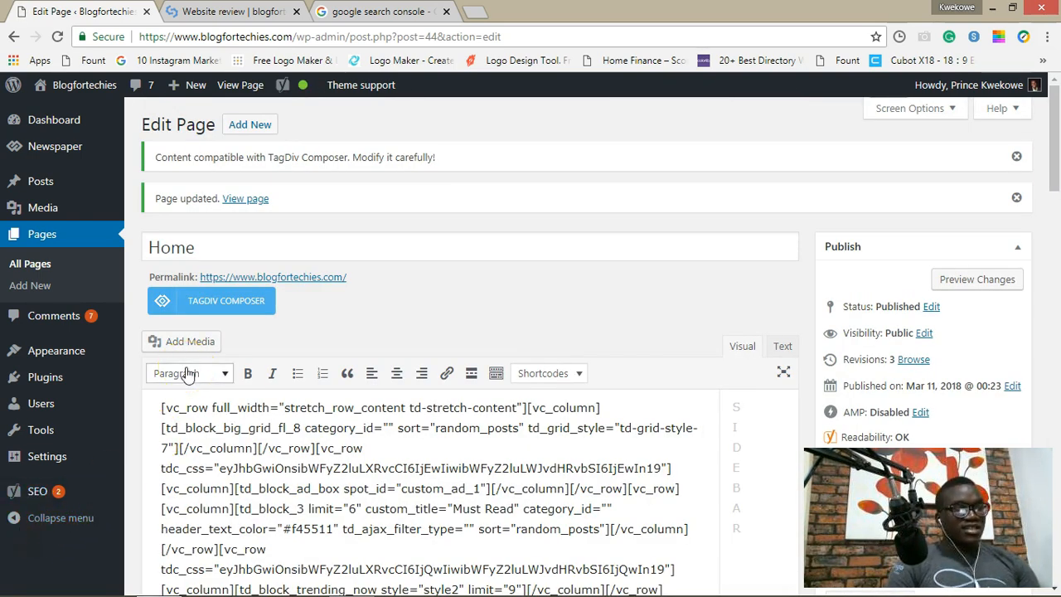
# Step: Return to the SEOptimer report and scroll to its backlinks, broken links and Friendly URLs results
pyautogui.click(247, 14)
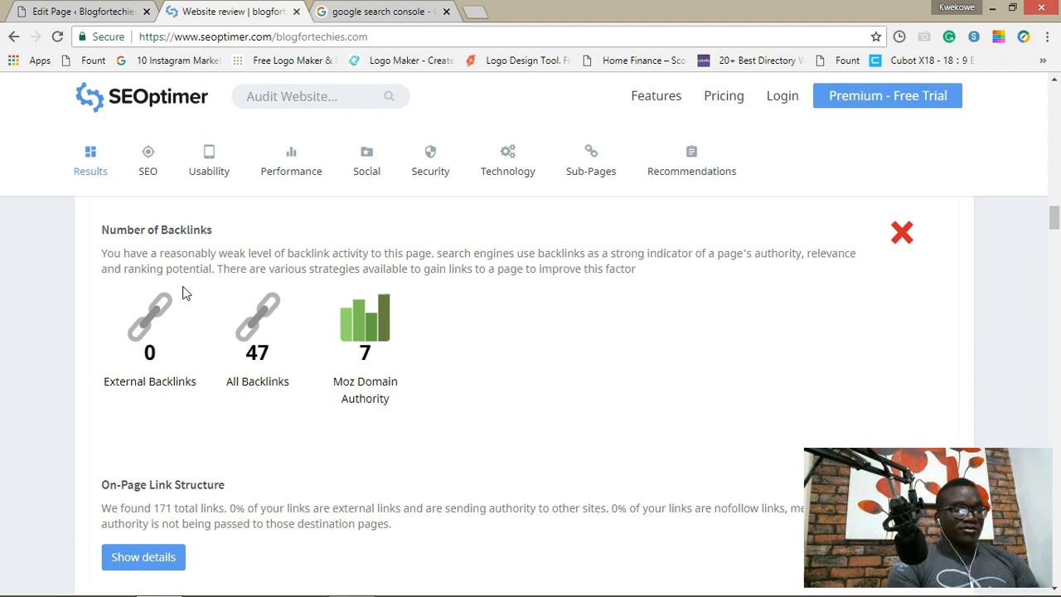
pyautogui.scroll(-3, 184, 293)
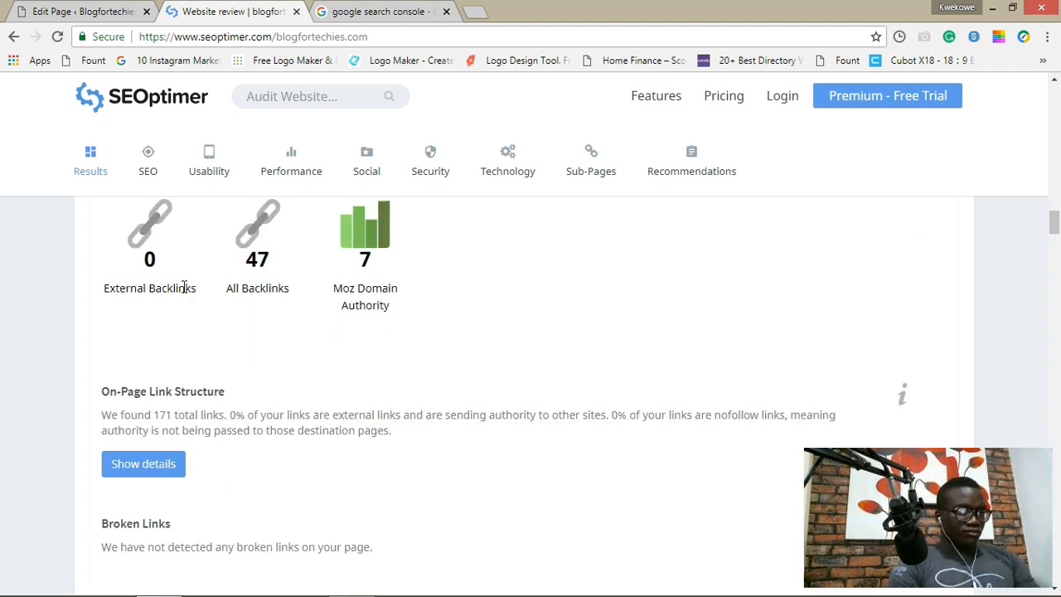
pyautogui.scroll(-1, 184, 287)
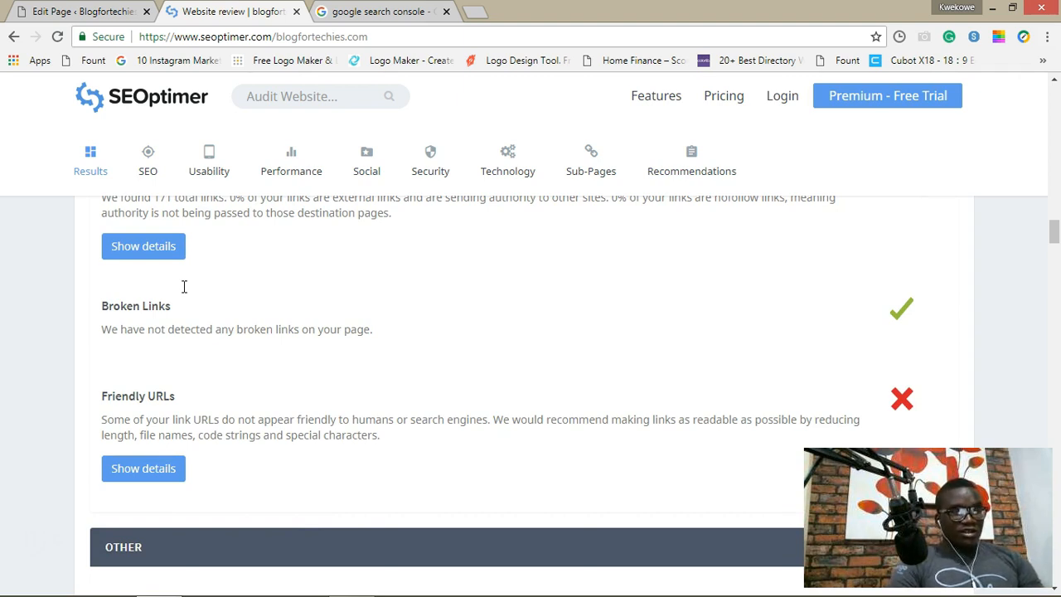
# Step: Expand the Friendly URLs details to see the three overly long blog post links
pyautogui.click(130, 471)
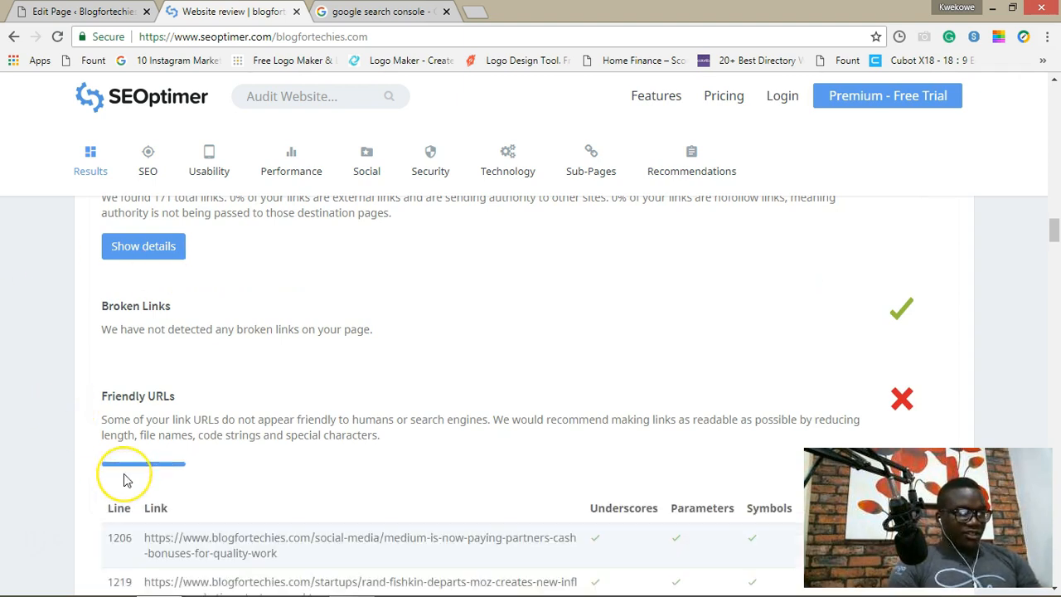
pyautogui.scroll(-2, 126, 479)
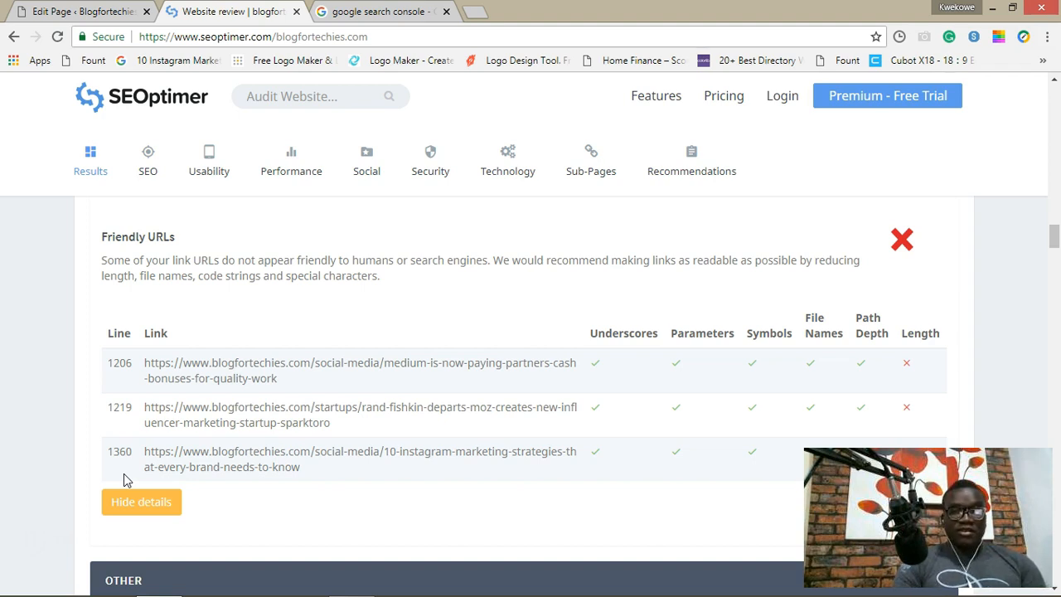
pyautogui.scroll(-1, 124, 476)
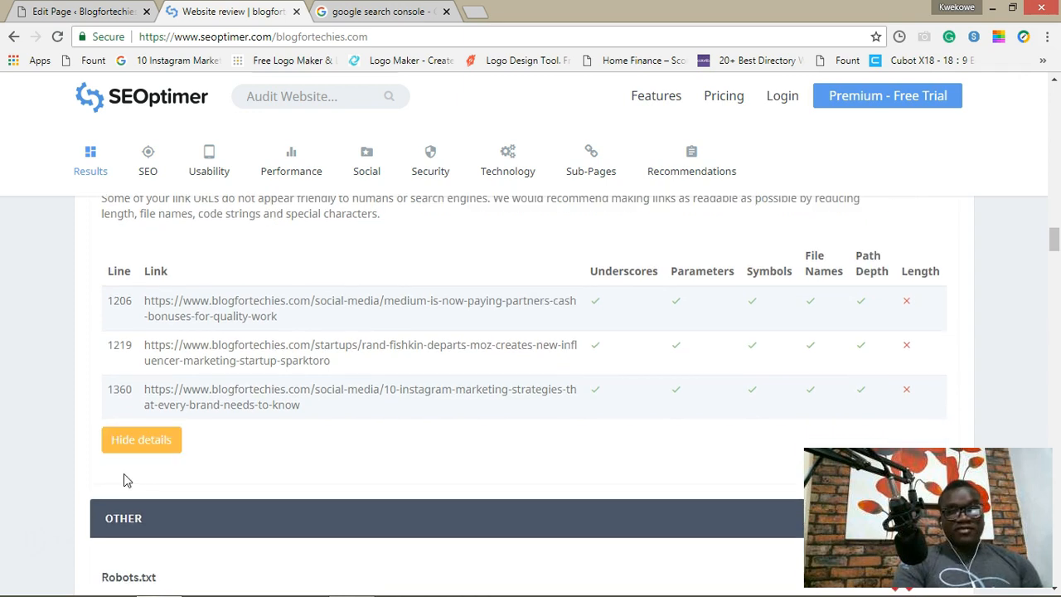
pyautogui.scroll(-2, 123, 480)
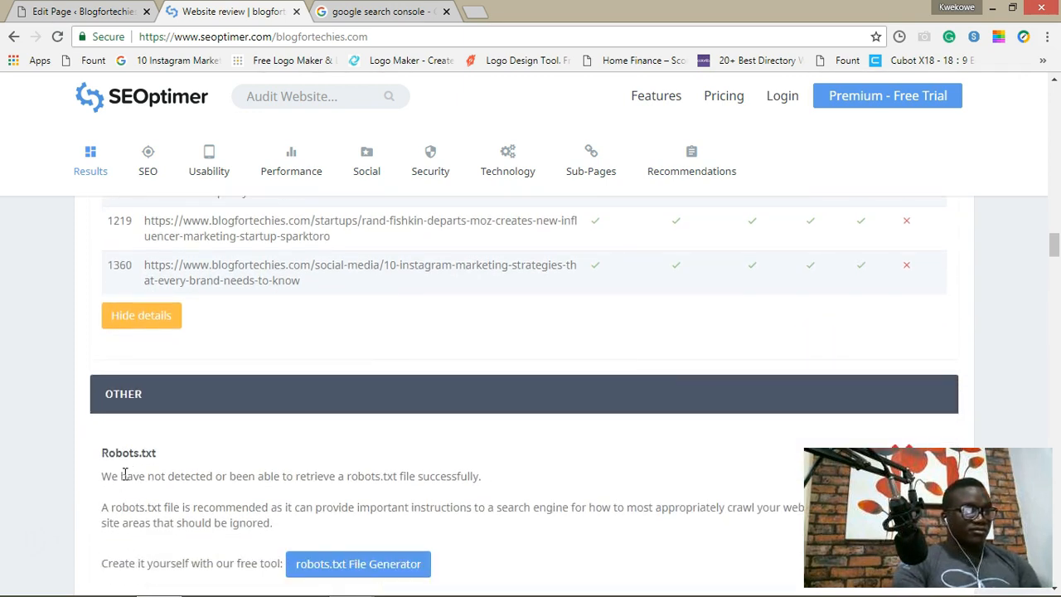
# Step: Scroll the SEOptimer audit down to the Robots.txt result reporting no robots.txt file
pyautogui.scroll(-3, 124, 475)
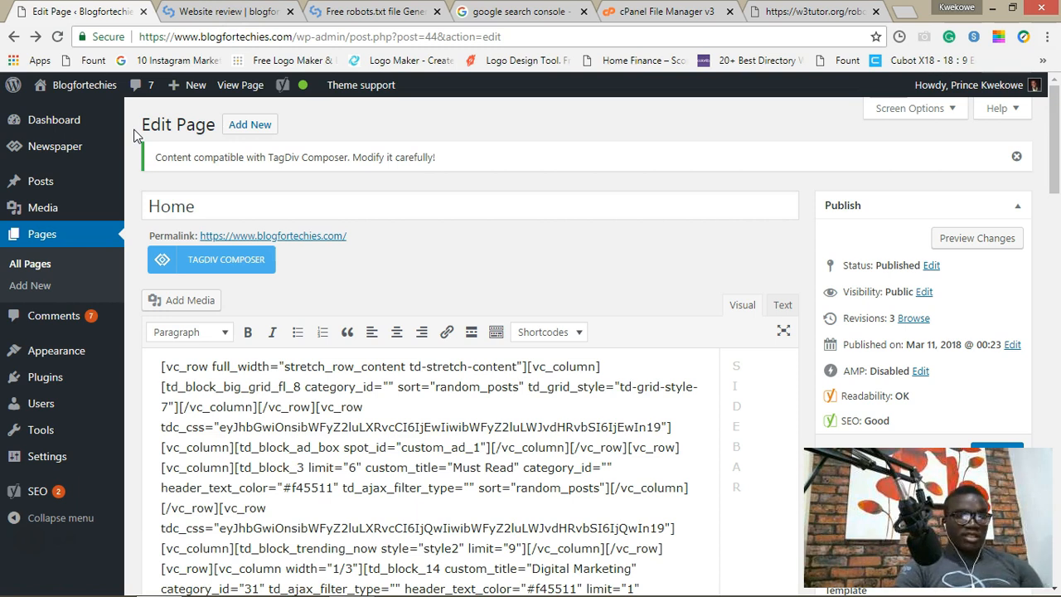
# Step: Search the WordPress plugin directory for 'Google sitemap'
pyautogui.moveTo(45, 383)
pyautogui.click(139, 404)
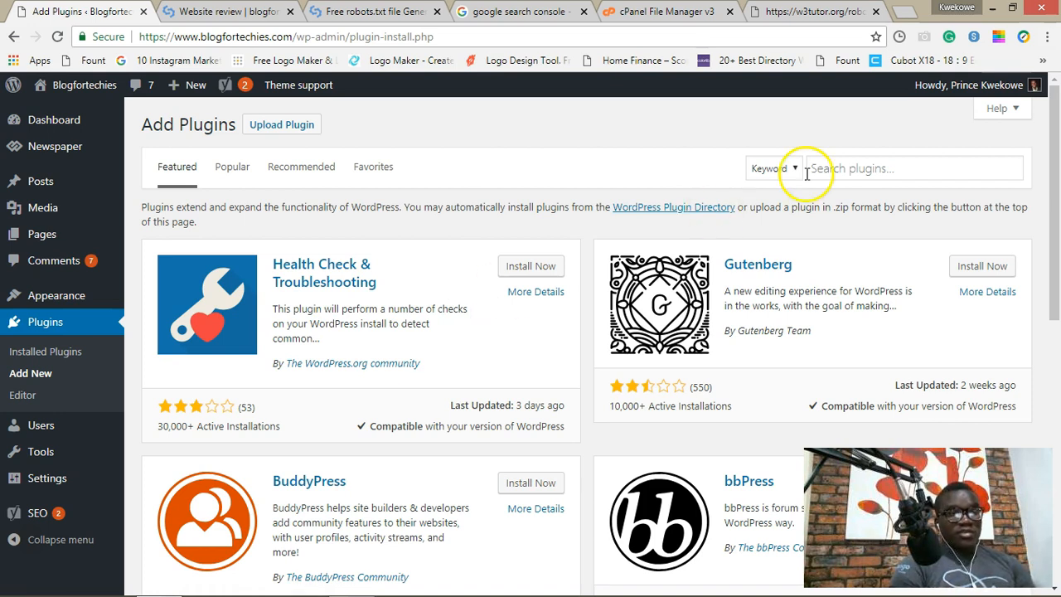
pyautogui.click(865, 170)
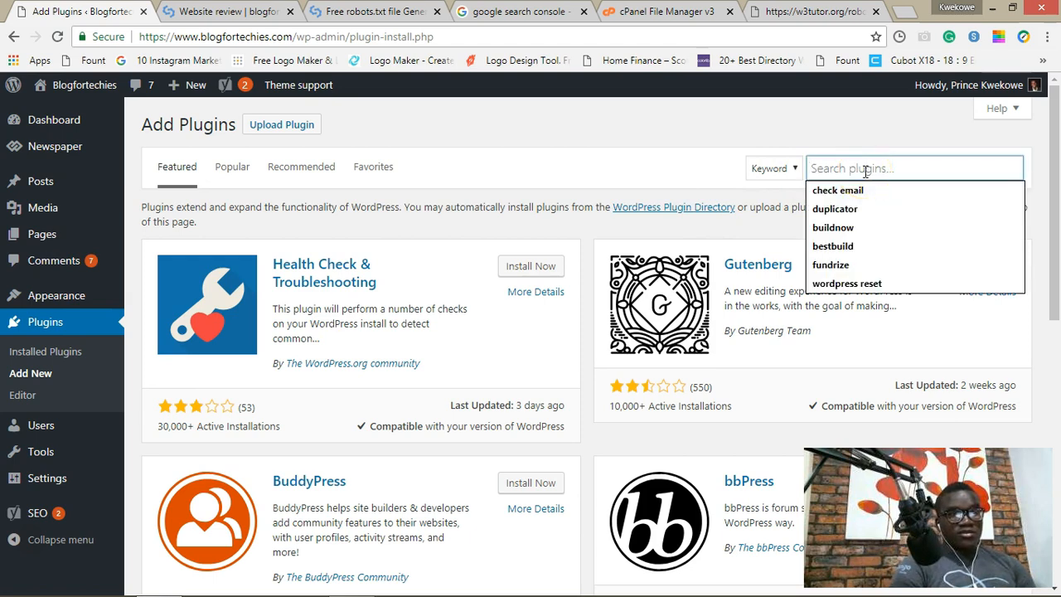
pyautogui.write('Google sitemap')
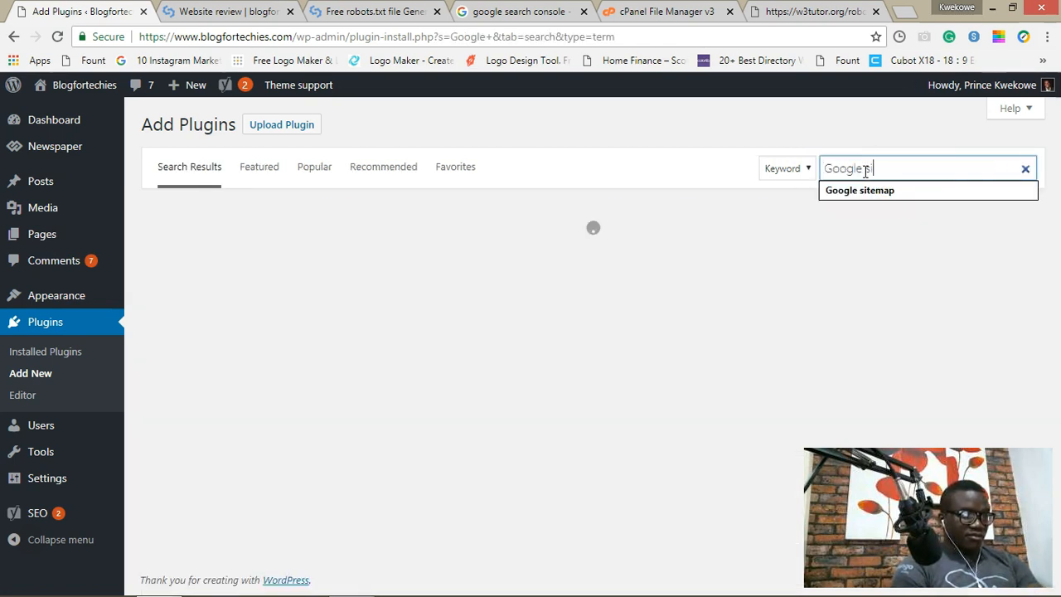
# Step: Install and activate the Google XML Sitemaps plugin by Arne Brachhold
pyautogui.scroll(-3, 620, 324)
pyautogui.click(514, 423)
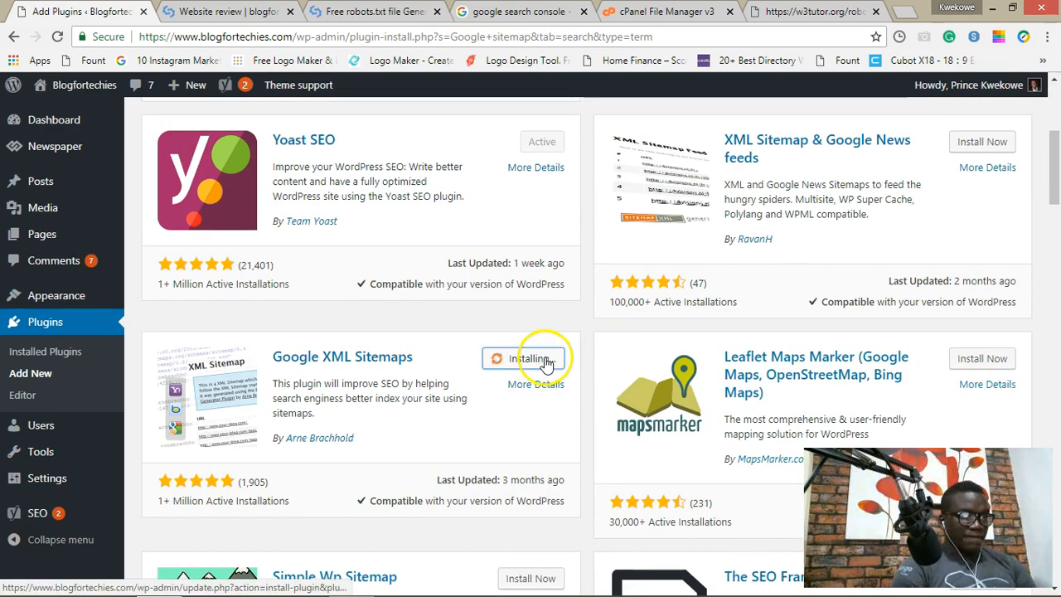
pyautogui.scroll(1, 545, 359)
pyautogui.scroll(2, 544, 359)
pyautogui.scroll(-3, 545, 356)
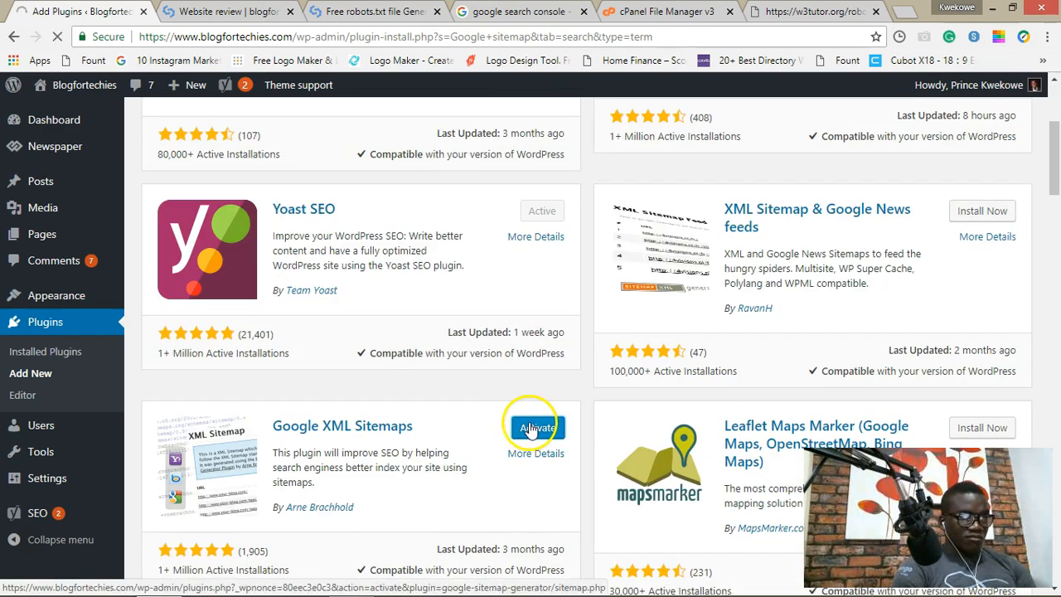
pyautogui.click(531, 427)
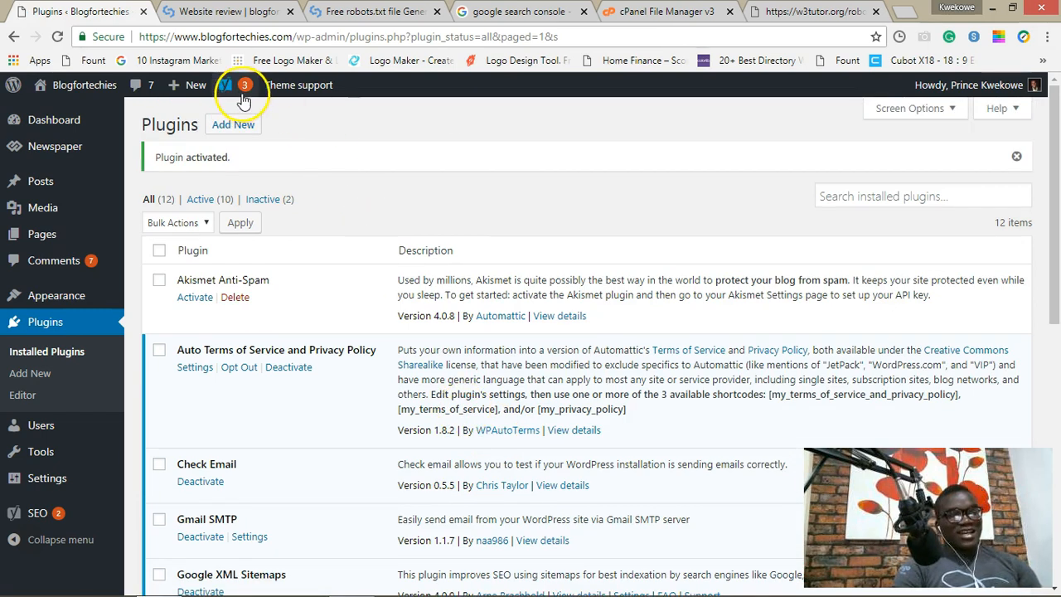
# Step: On Yoast SEO's Features tab, set XML sitemaps to Off and save the changes
pyautogui.moveTo(233, 85)
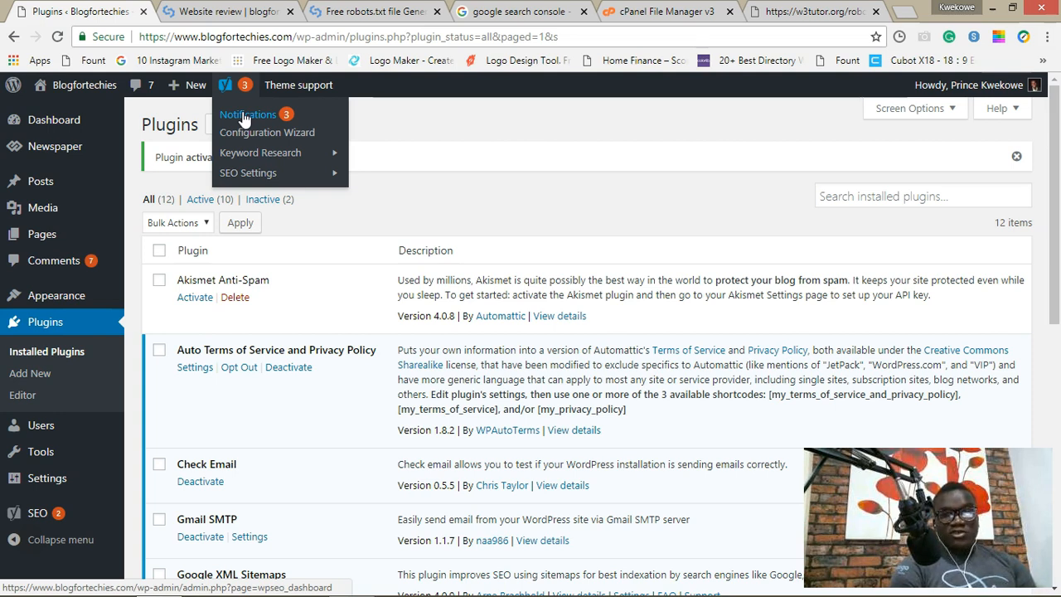
pyautogui.click(246, 117)
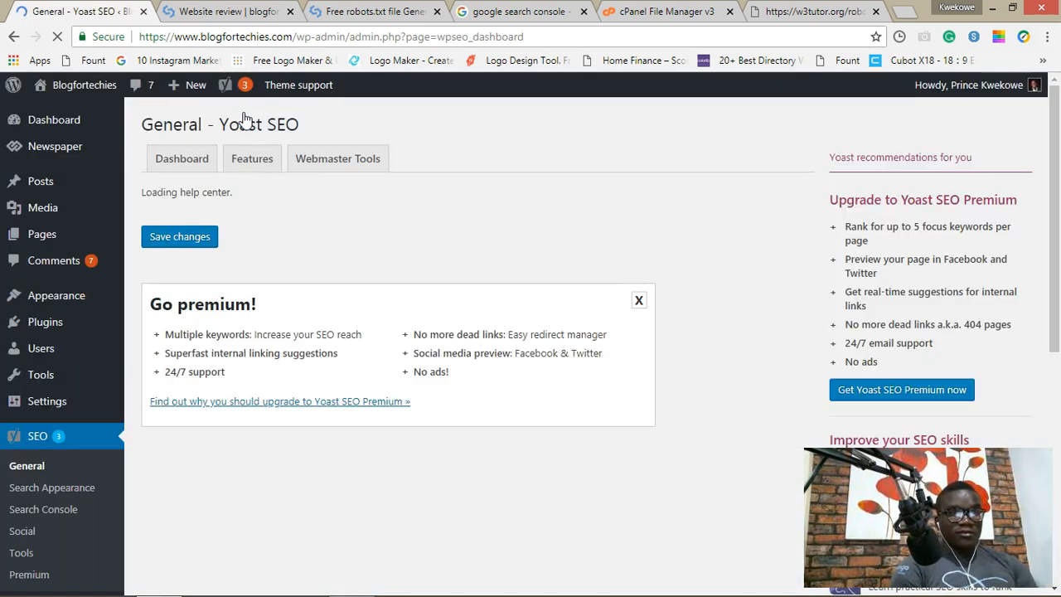
pyautogui.click(276, 197)
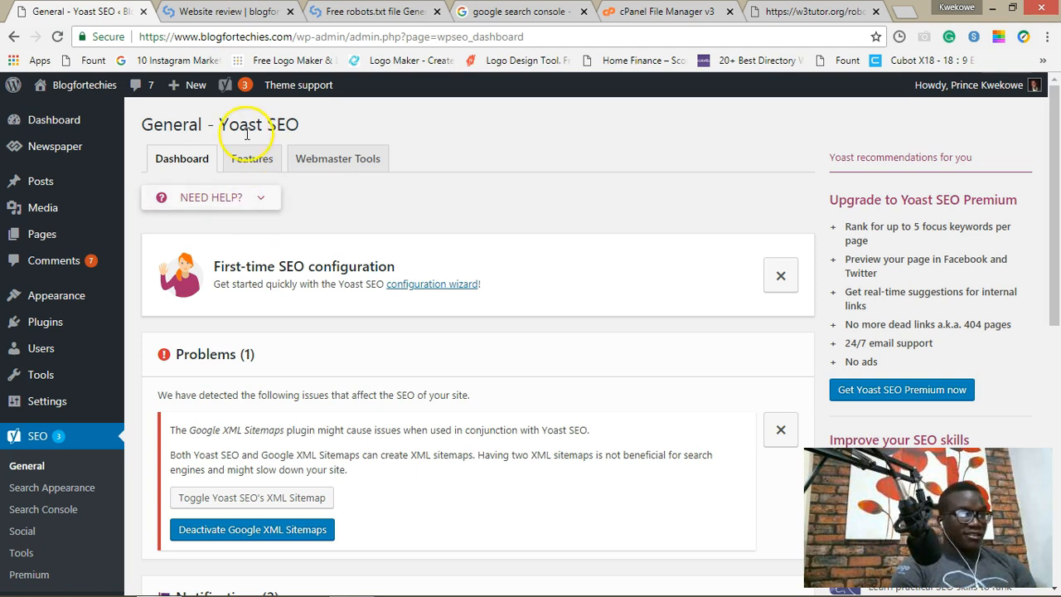
pyautogui.click(259, 166)
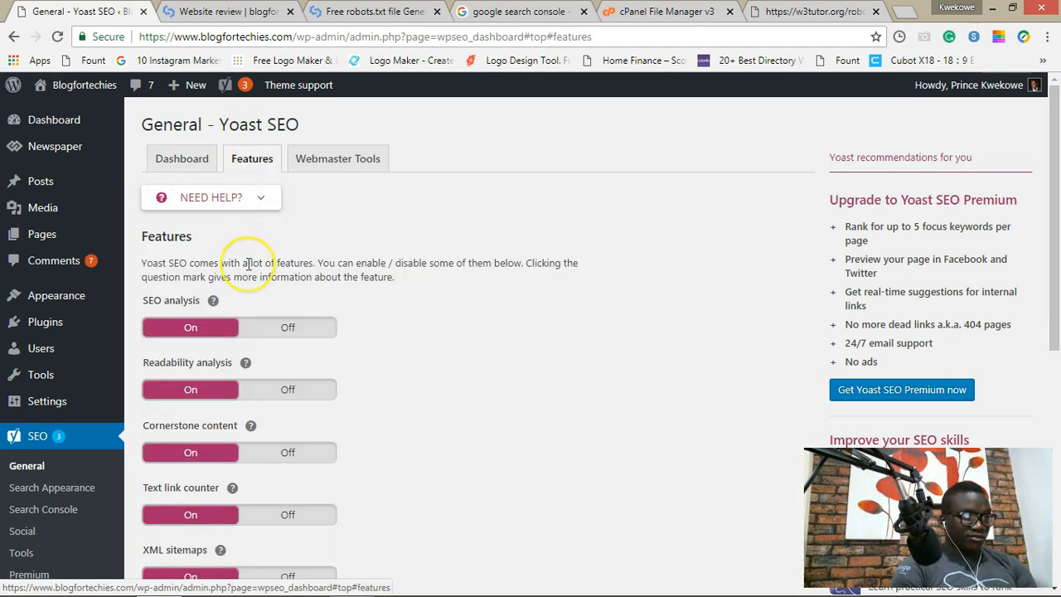
pyautogui.scroll(-2, 248, 264)
pyautogui.scroll(-2, 248, 263)
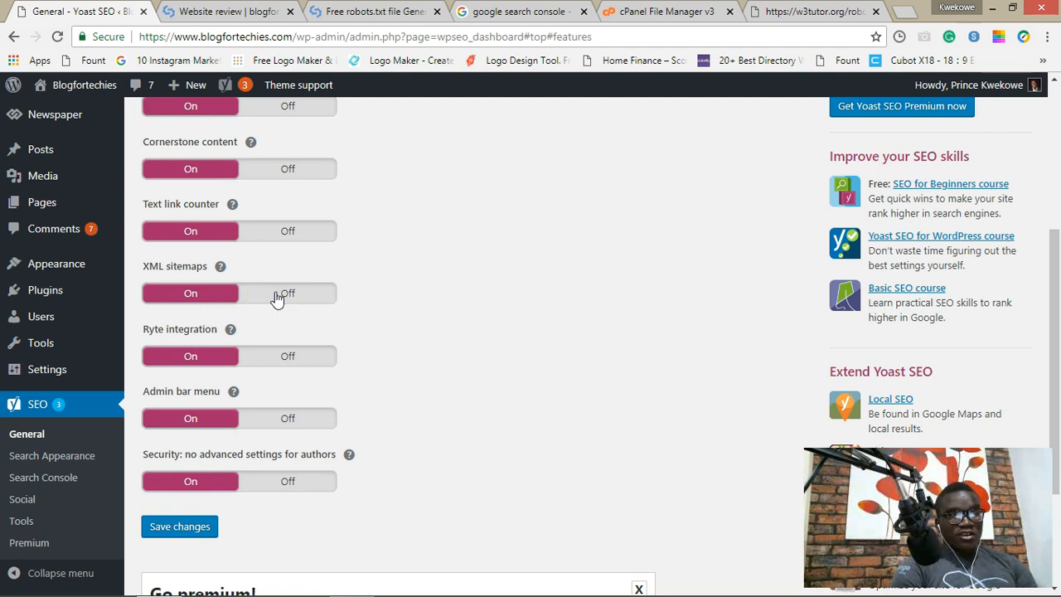
pyautogui.click(276, 295)
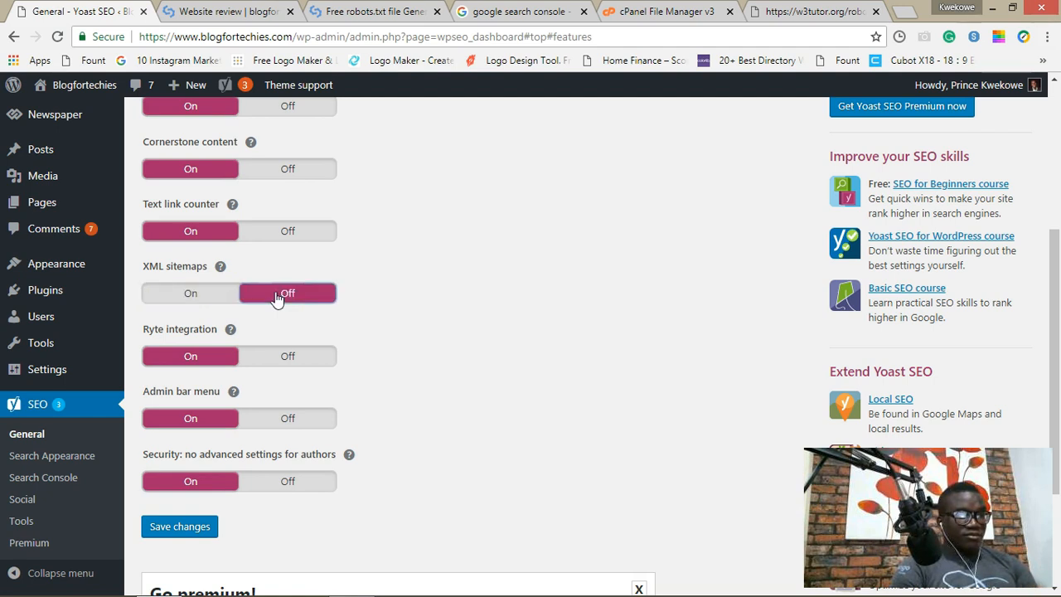
pyautogui.click(184, 530)
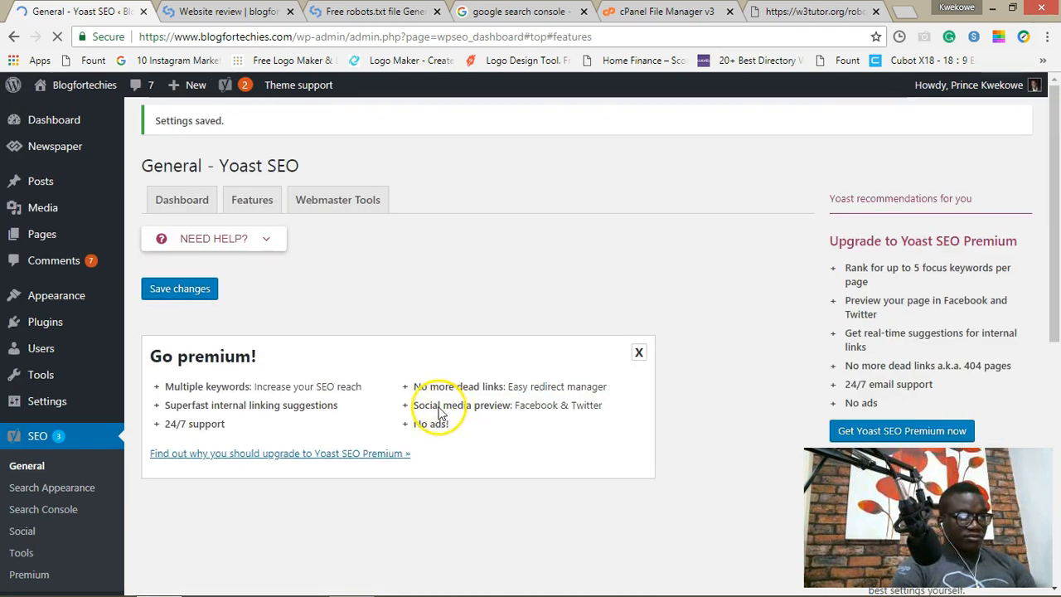
pyautogui.scroll(-3, 422, 322)
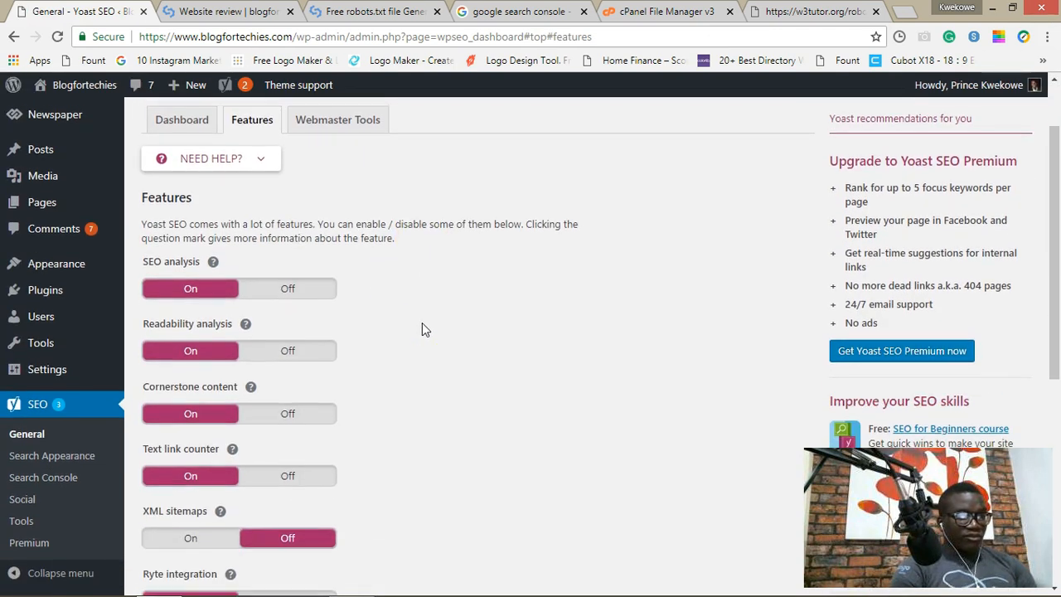
pyautogui.moveTo(57, 347)
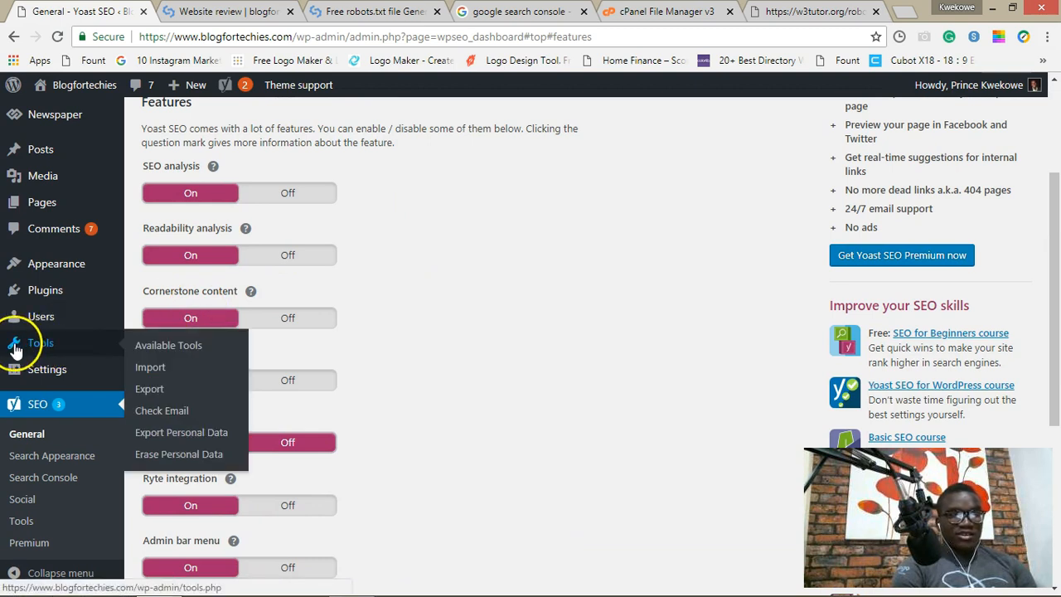
pyautogui.moveTo(43, 372)
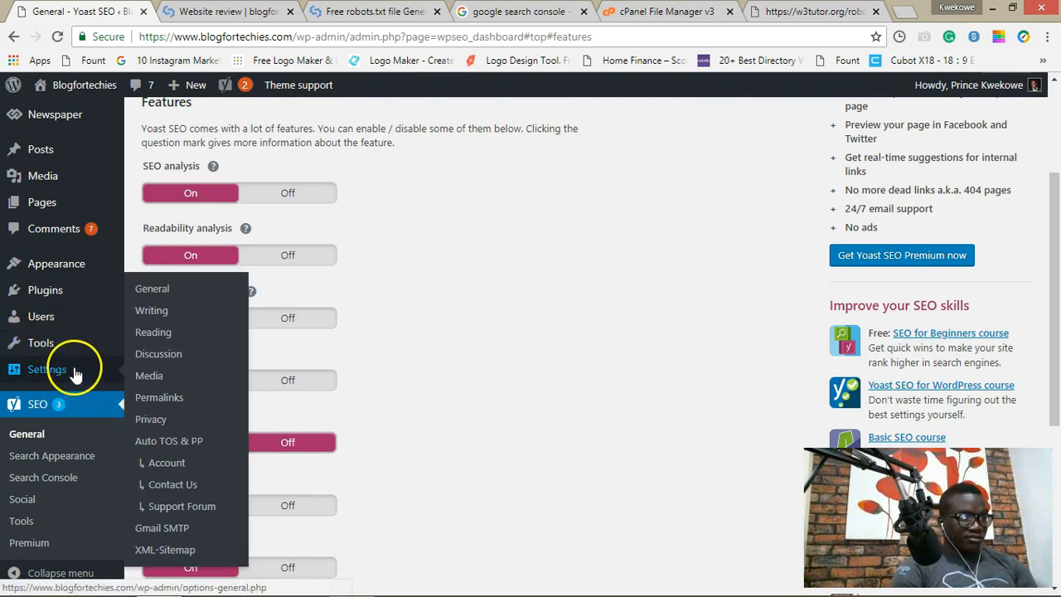
# Step: Update the options on the Settings > XML-Sitemap page for Google XML Sitemaps
pyautogui.click(164, 550)
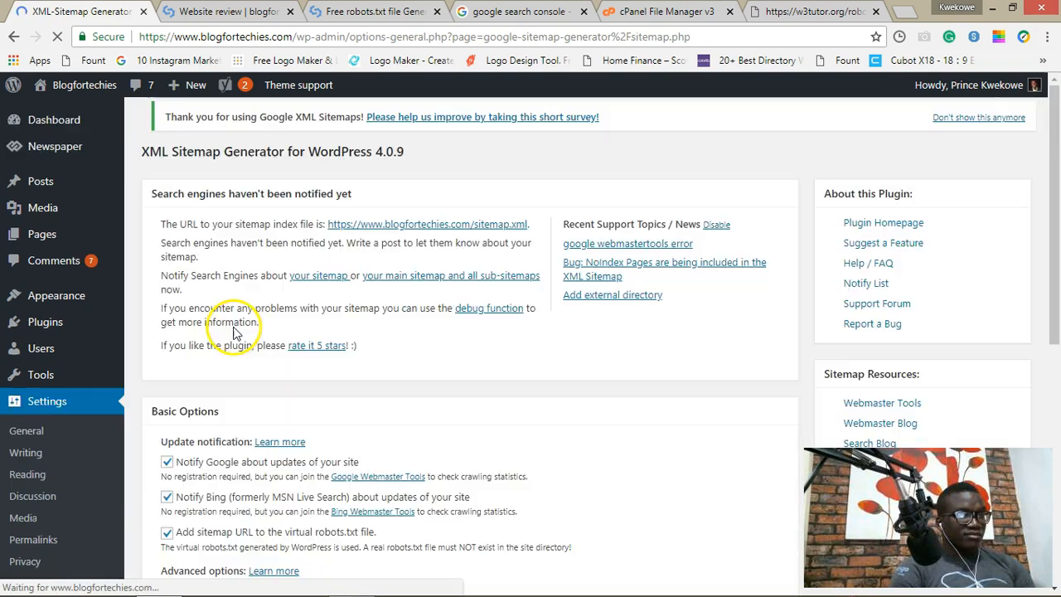
pyautogui.scroll(-1, 310, 356)
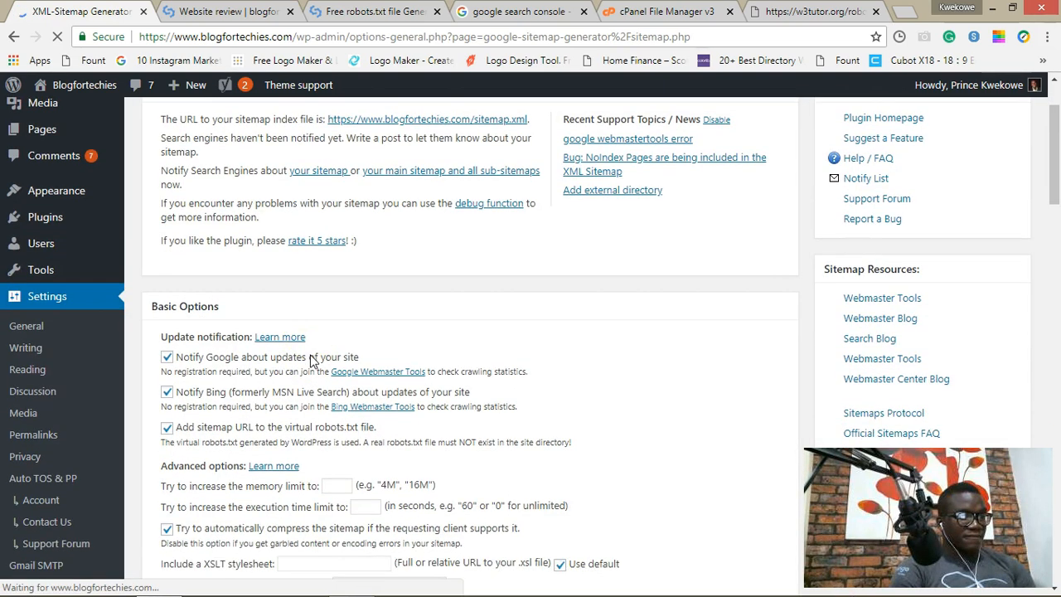
pyautogui.scroll(-1, 312, 361)
pyautogui.scroll(2, 312, 361)
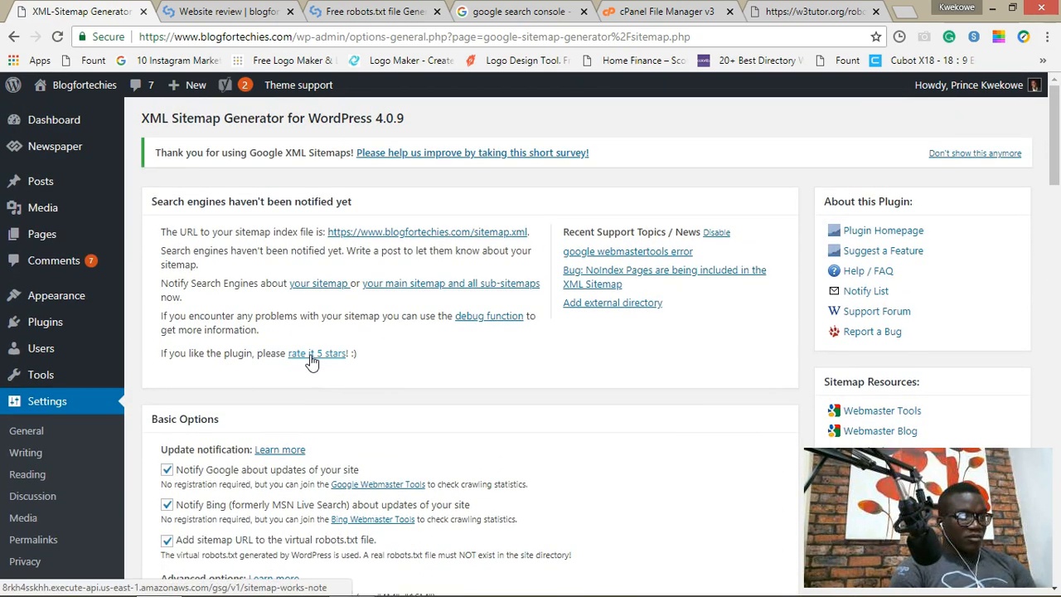
pyautogui.scroll(-2, 311, 360)
pyautogui.scroll(-2, 312, 360)
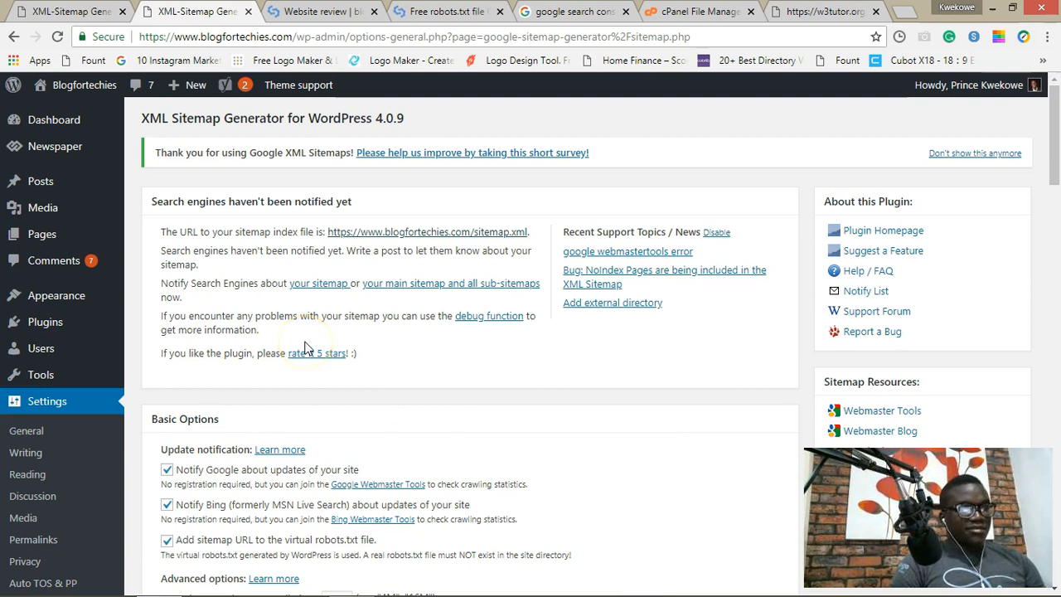
pyautogui.scroll(-1, 304, 346)
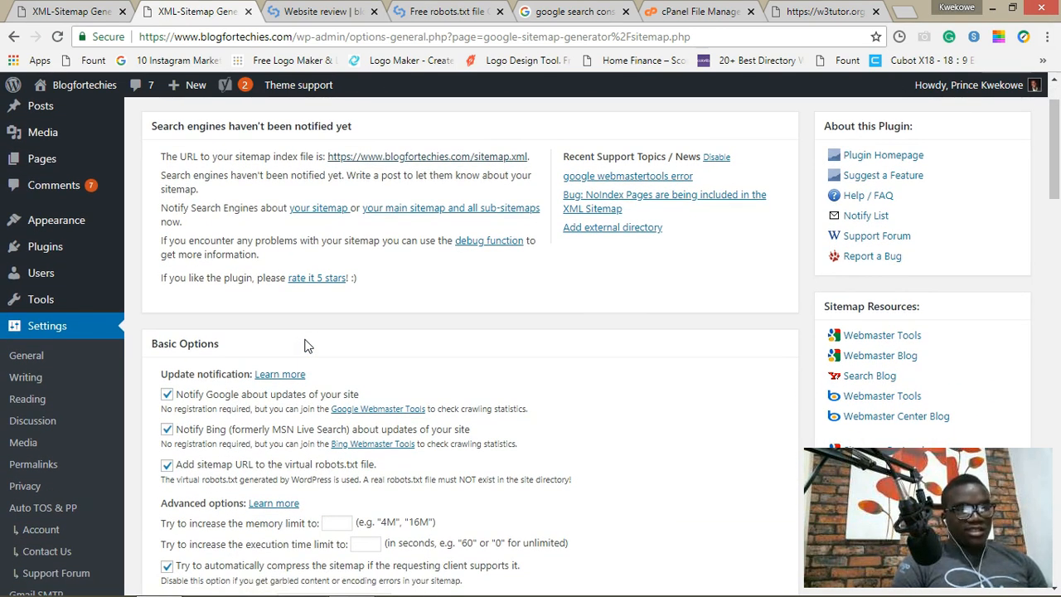
pyautogui.scroll(-2, 367, 348)
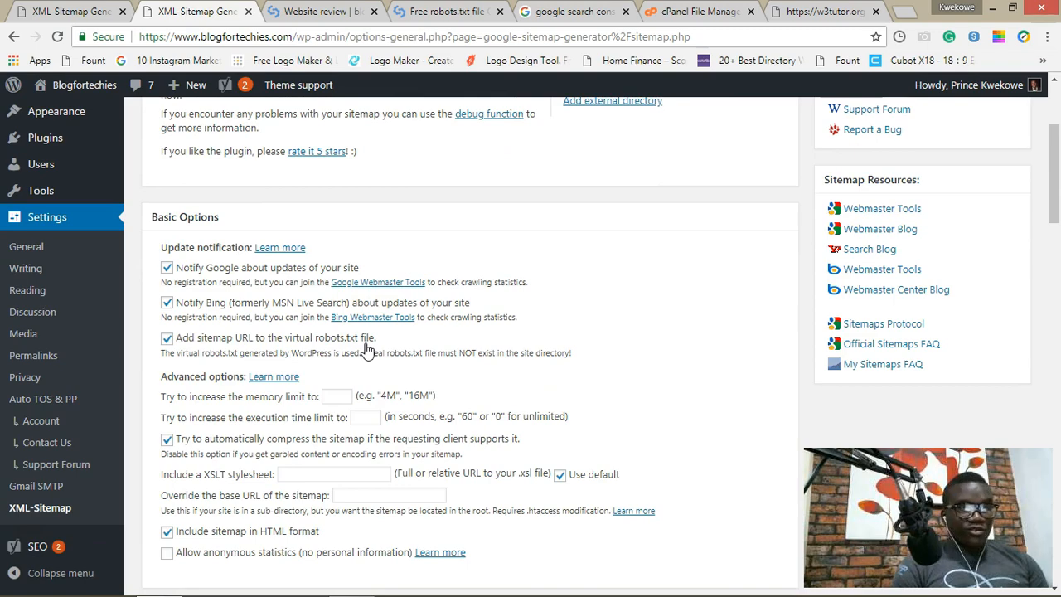
pyautogui.scroll(-14, 367, 349)
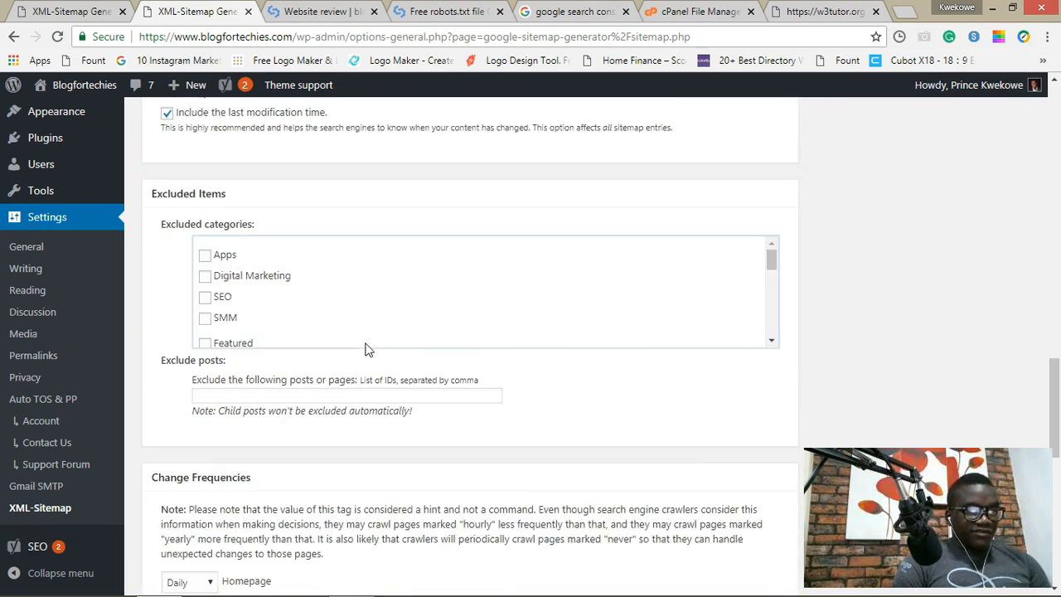
pyautogui.scroll(-8, 367, 349)
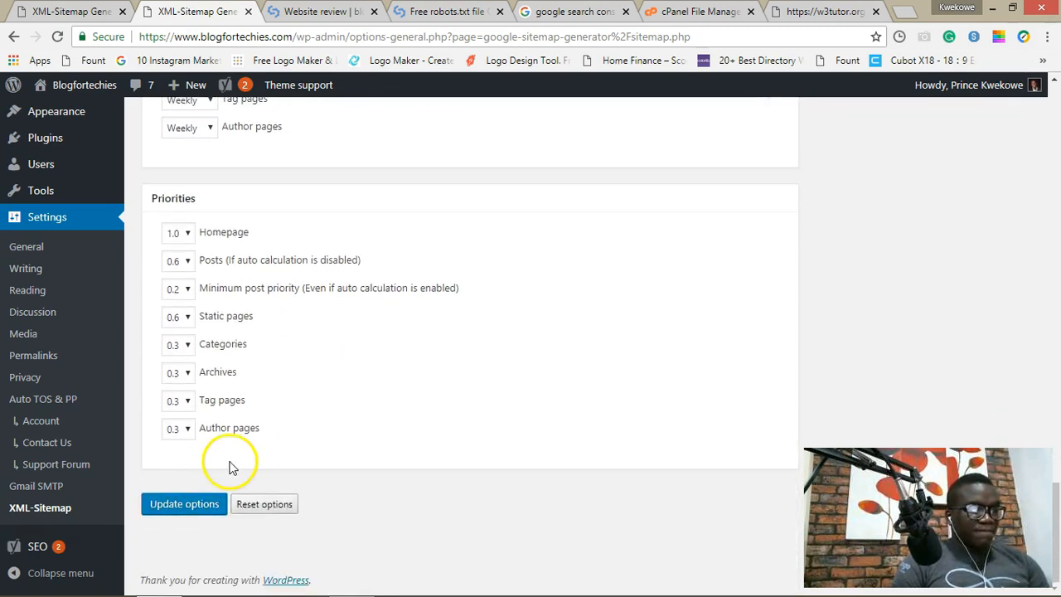
pyautogui.click(208, 503)
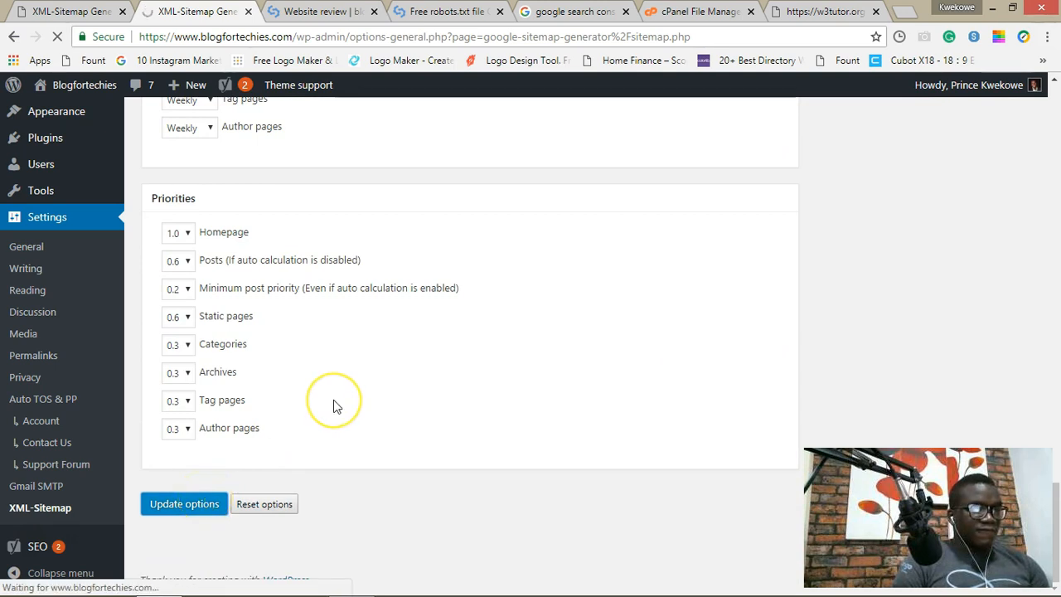
# Step: Open the site's sitemap.xml index in a new tab and view it
pyautogui.scroll(1, 336, 406)
pyautogui.scroll(3, 333, 399)
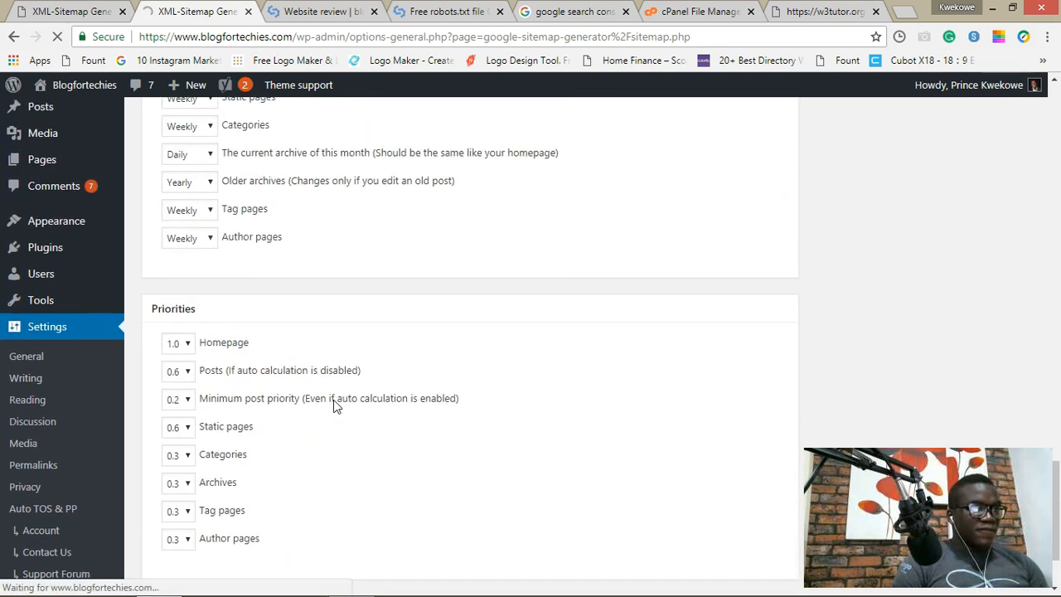
pyautogui.scroll(3, 333, 400)
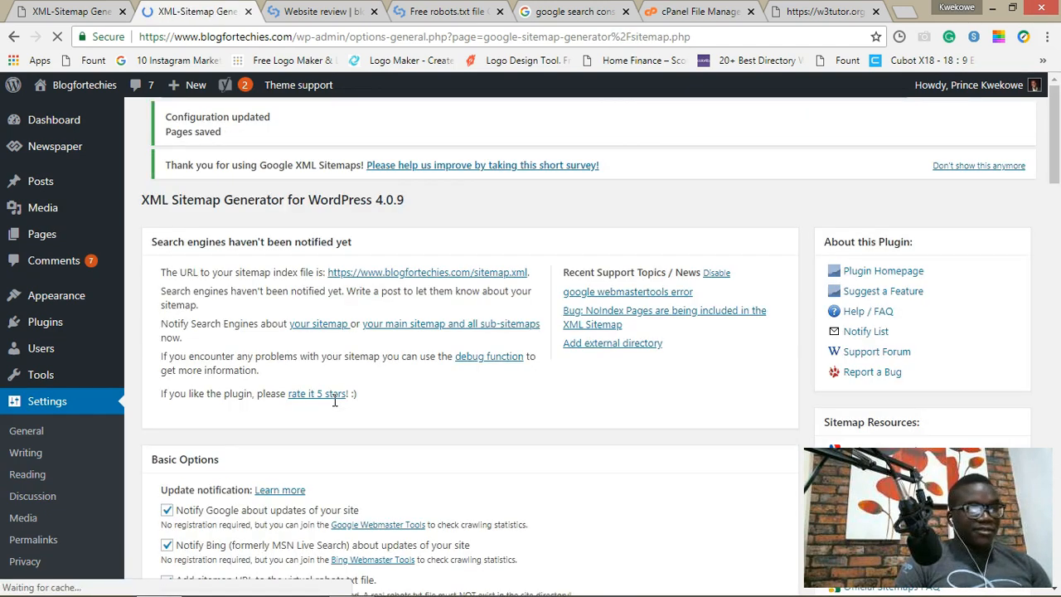
pyautogui.click(406, 288)
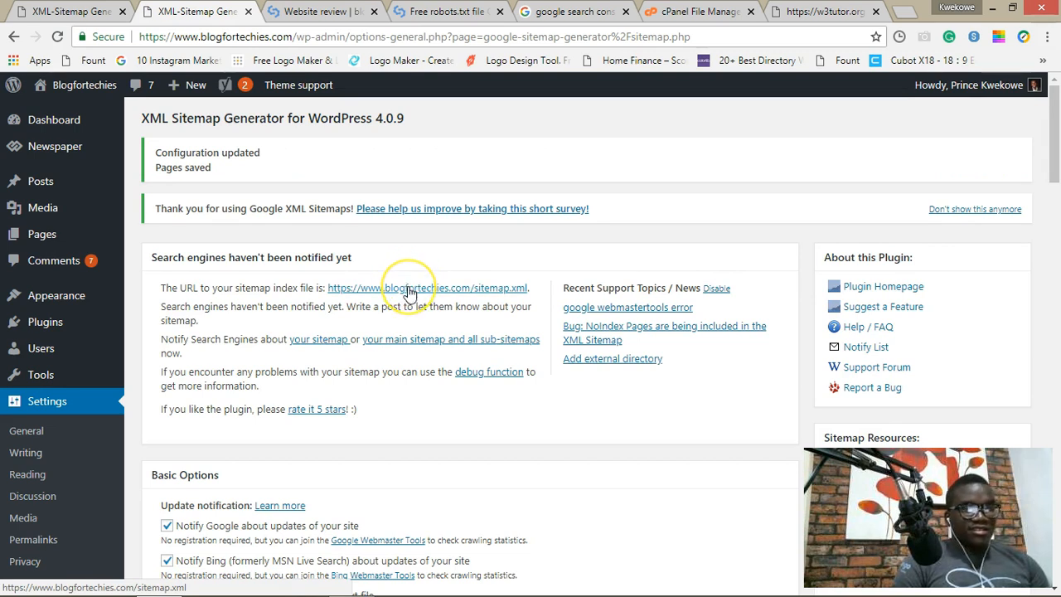
pyautogui.rightClick(408, 290)
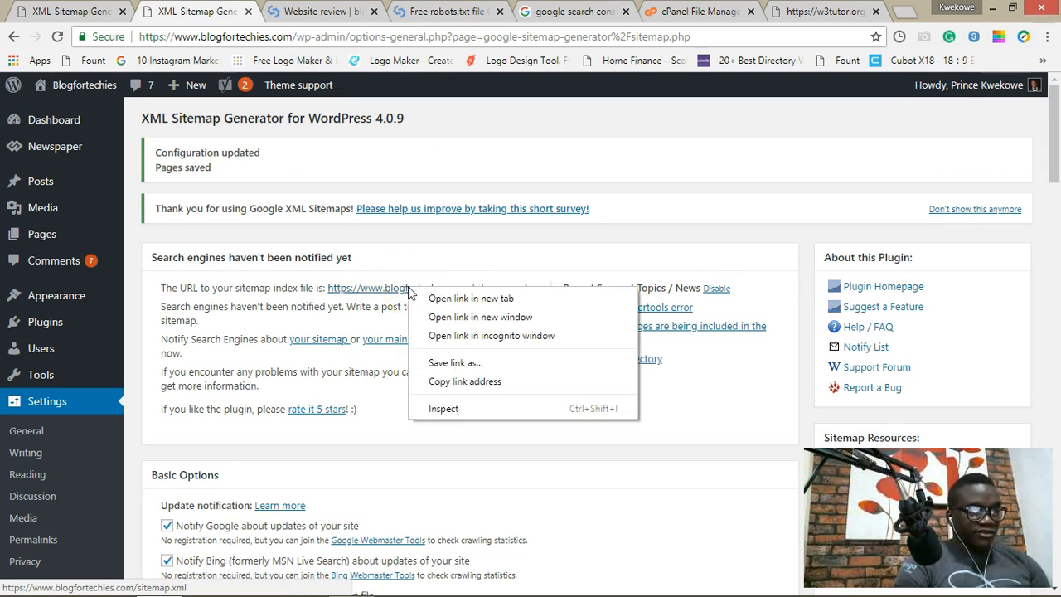
pyautogui.click(413, 296)
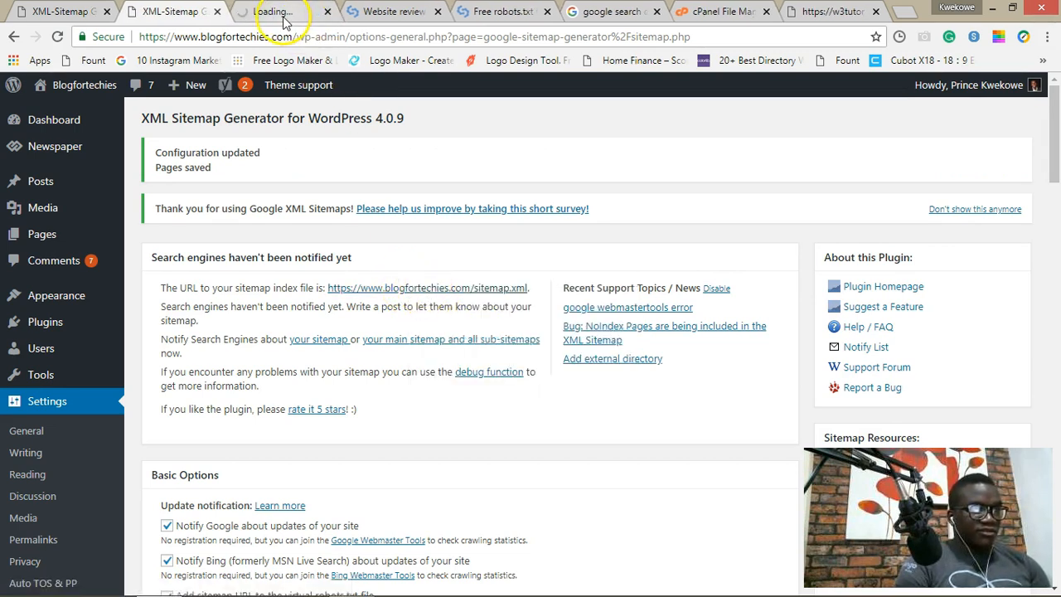
pyautogui.click(282, 15)
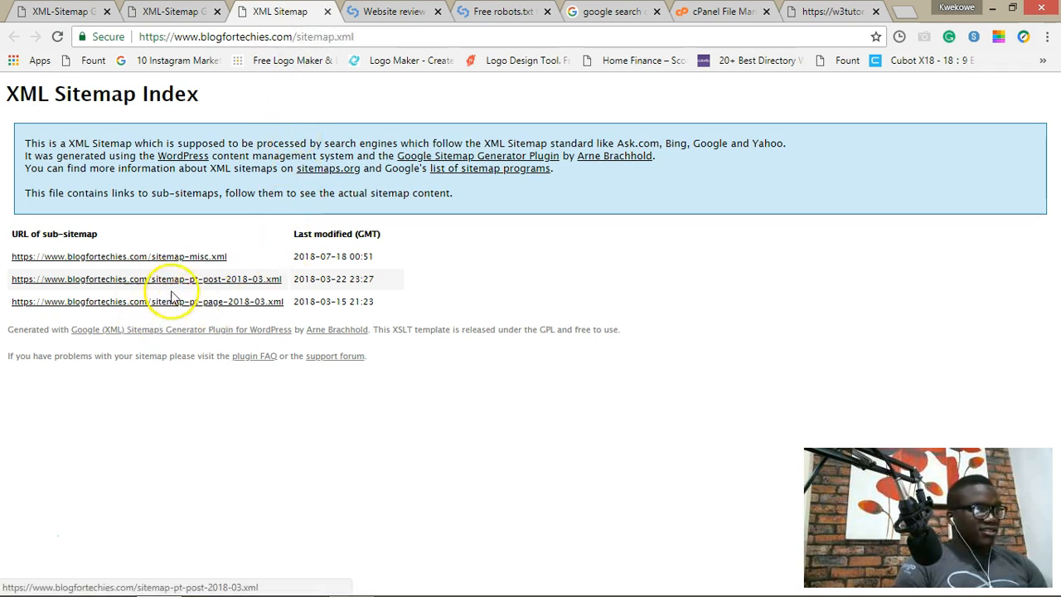
pyautogui.click(184, 15)
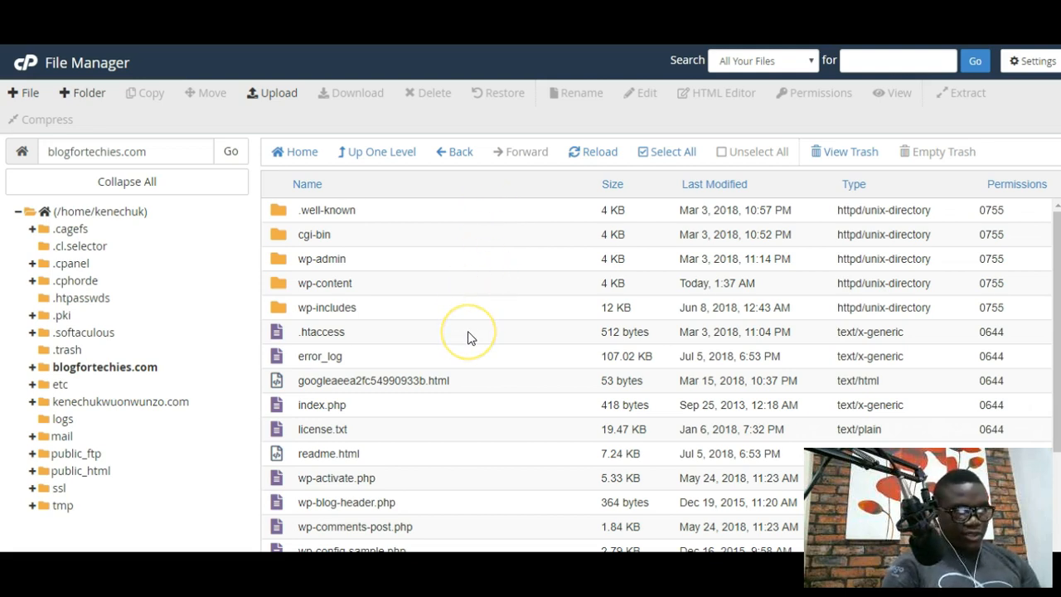
# Step: Create a new empty file named robots.txt in the blogfortechies.com folder
pyautogui.scroll(-3, 467, 336)
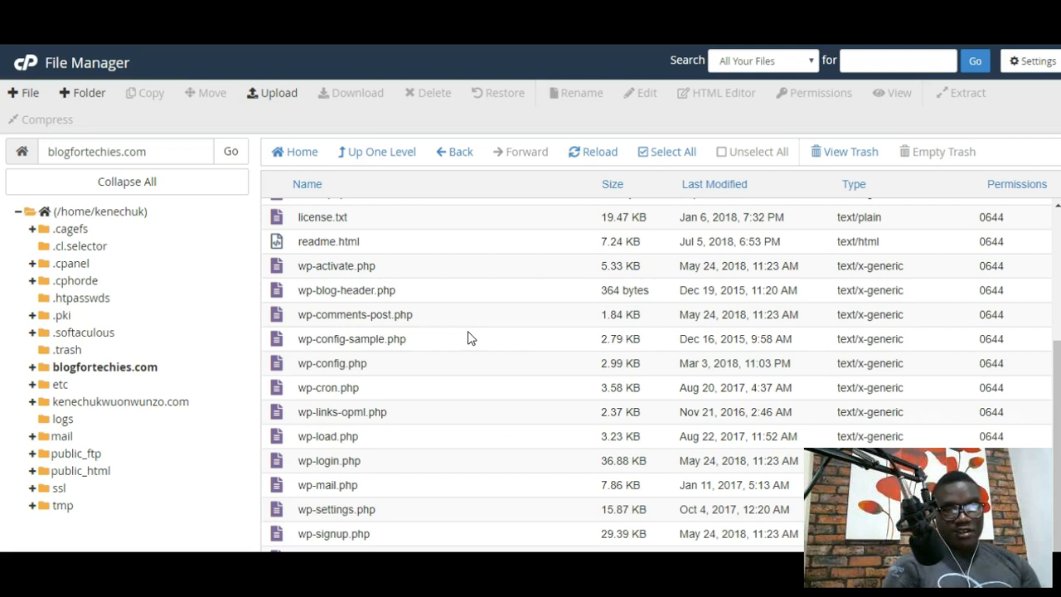
pyautogui.scroll(3, 421, 287)
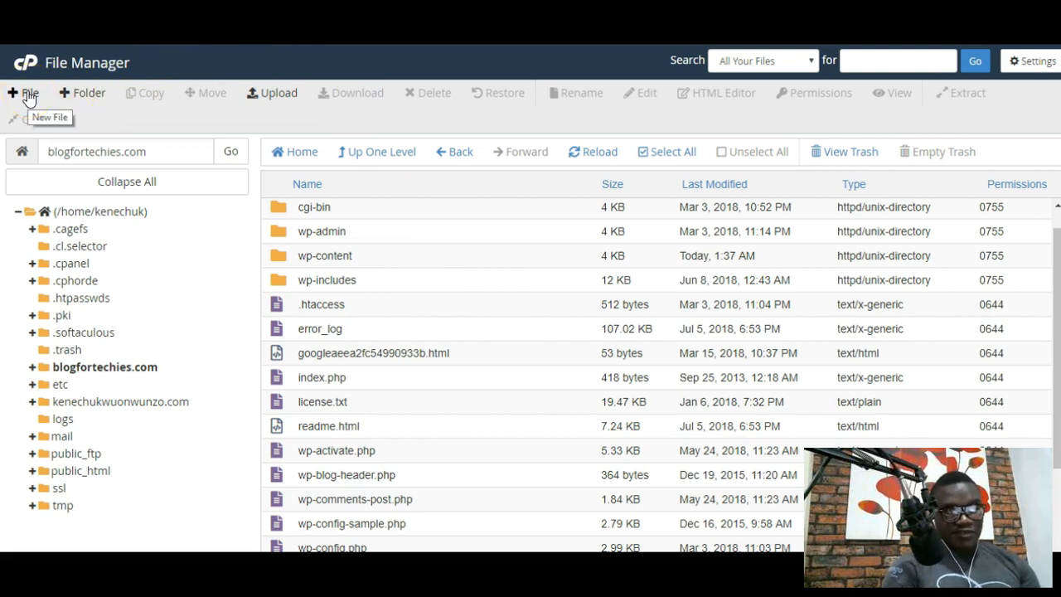
pyautogui.click(29, 97)
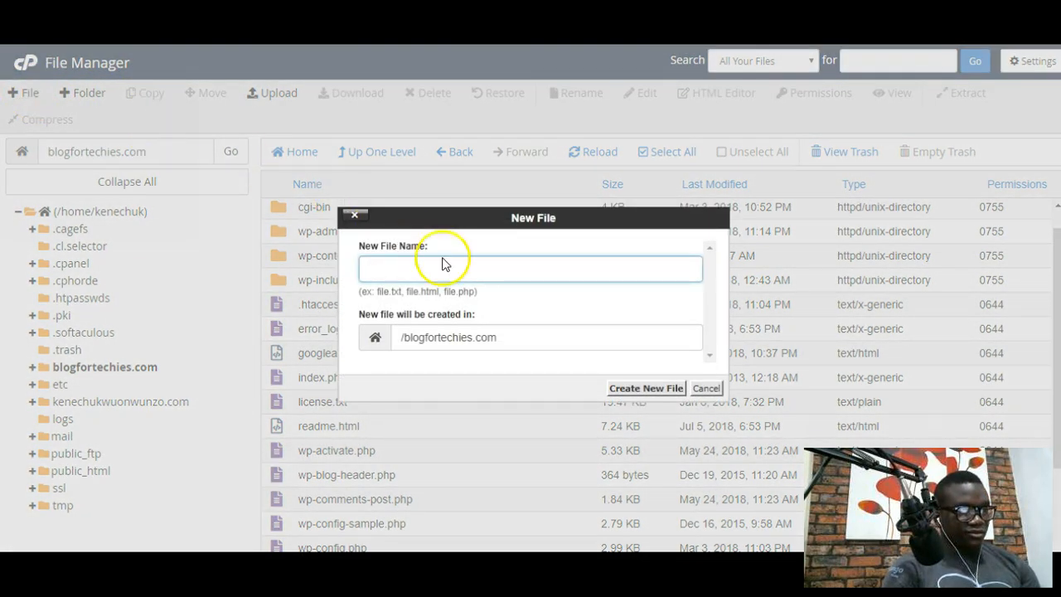
pyautogui.write('r')
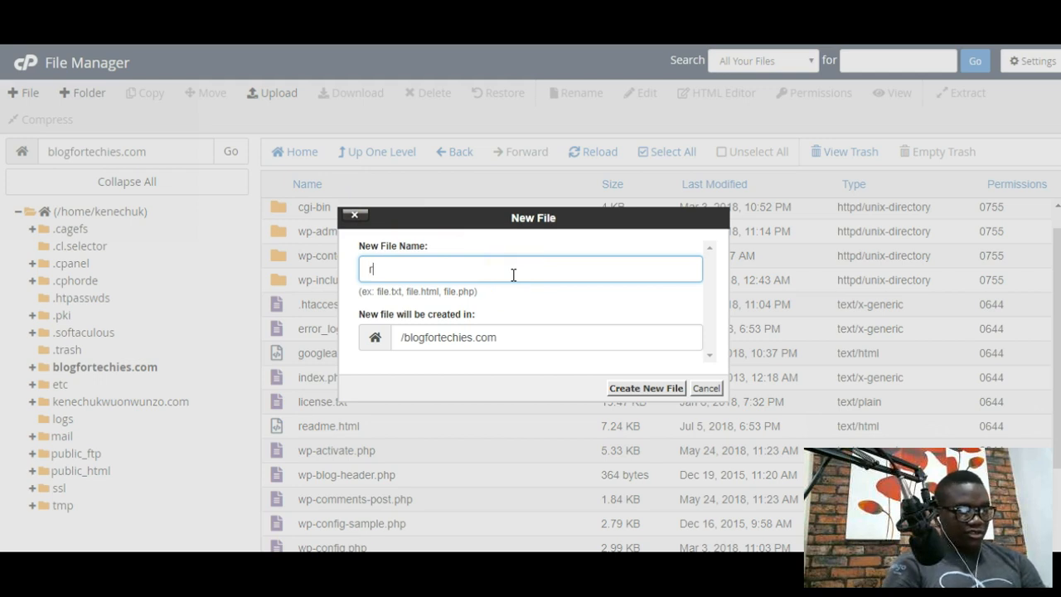
pyautogui.write('obo')
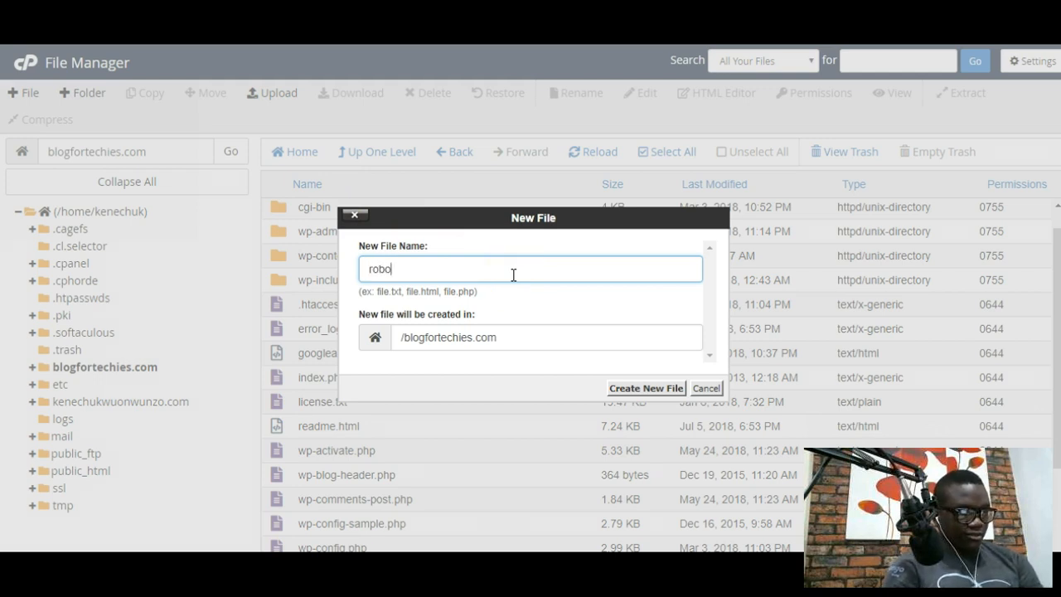
pyautogui.write('ts.txt')
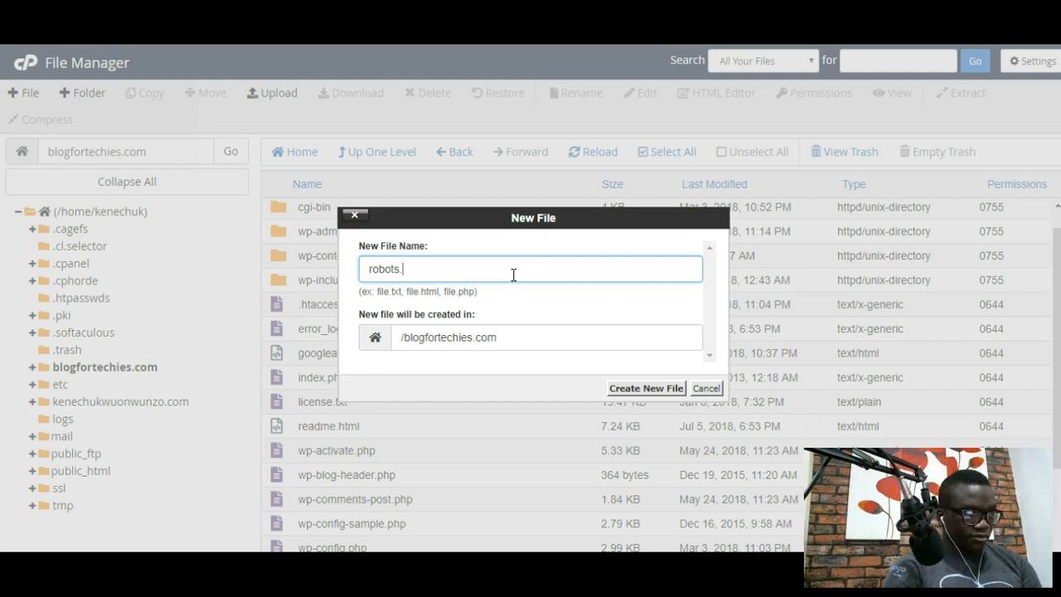
pyautogui.click(526, 302)
pyautogui.click(645, 388)
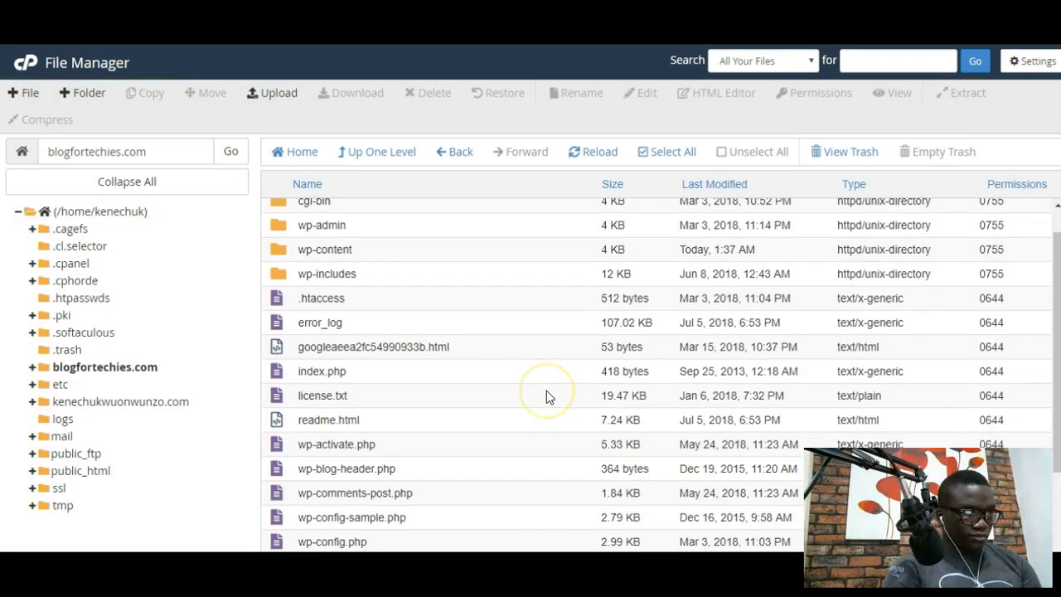
# Step: Open robots.txt in the File Manager text editor
pyautogui.scroll(-3, 546, 396)
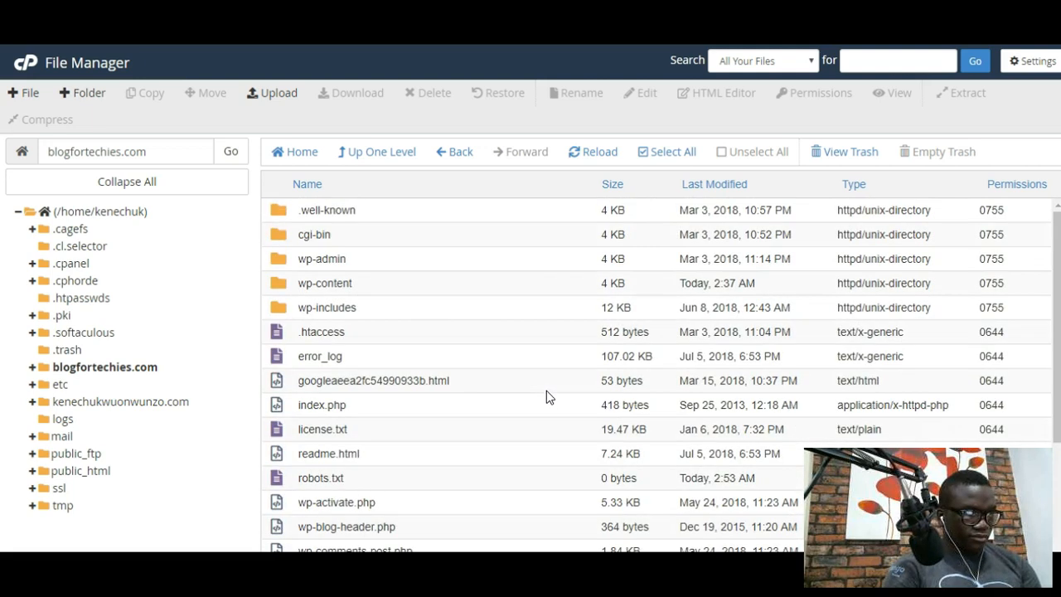
pyautogui.scroll(-1, 546, 390)
pyautogui.click(315, 434)
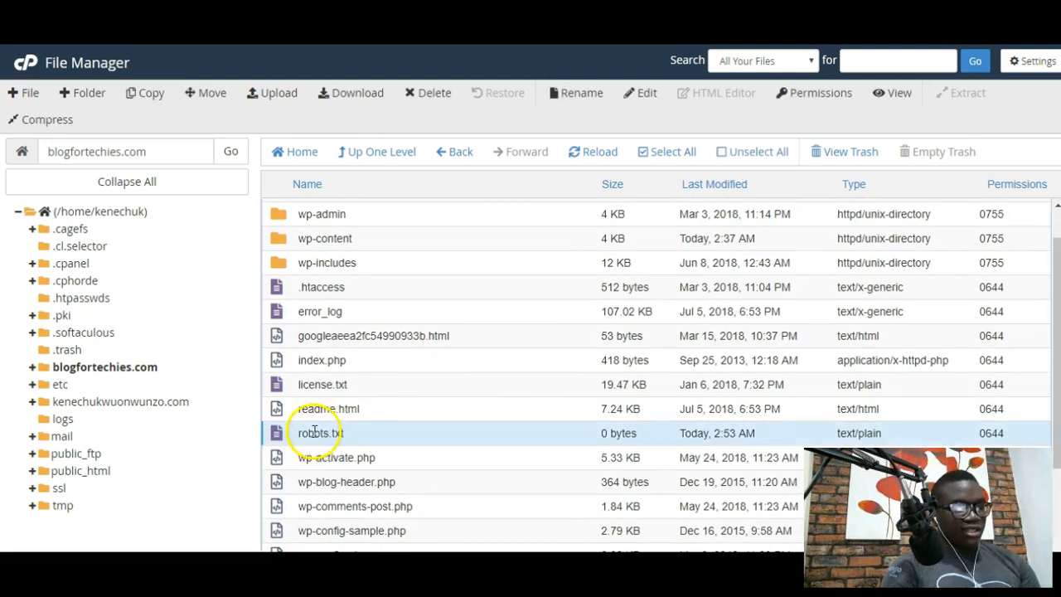
pyautogui.rightClick(313, 434)
pyautogui.click(329, 410)
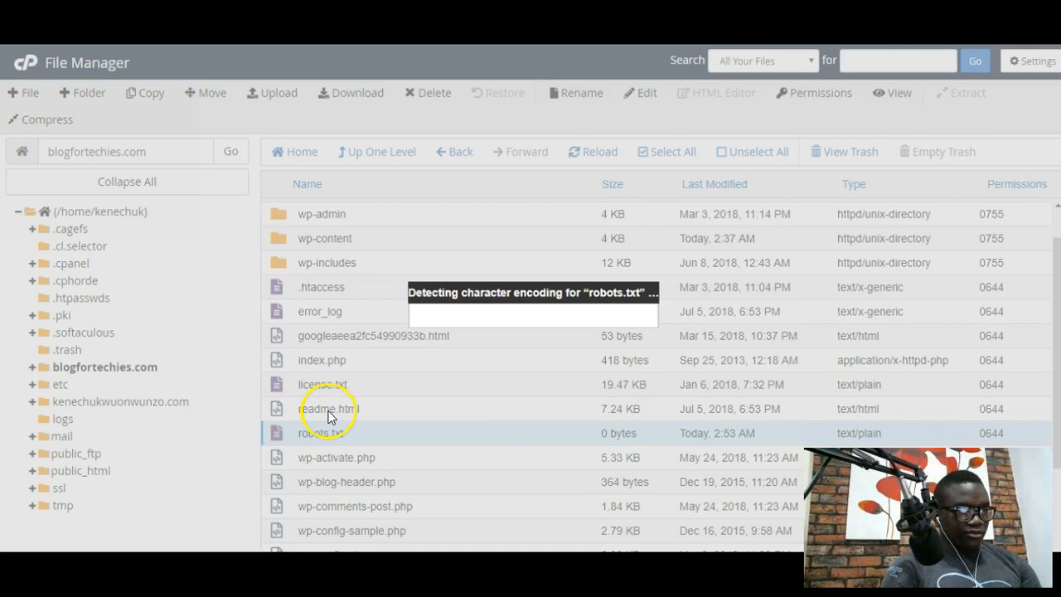
pyautogui.click(671, 427)
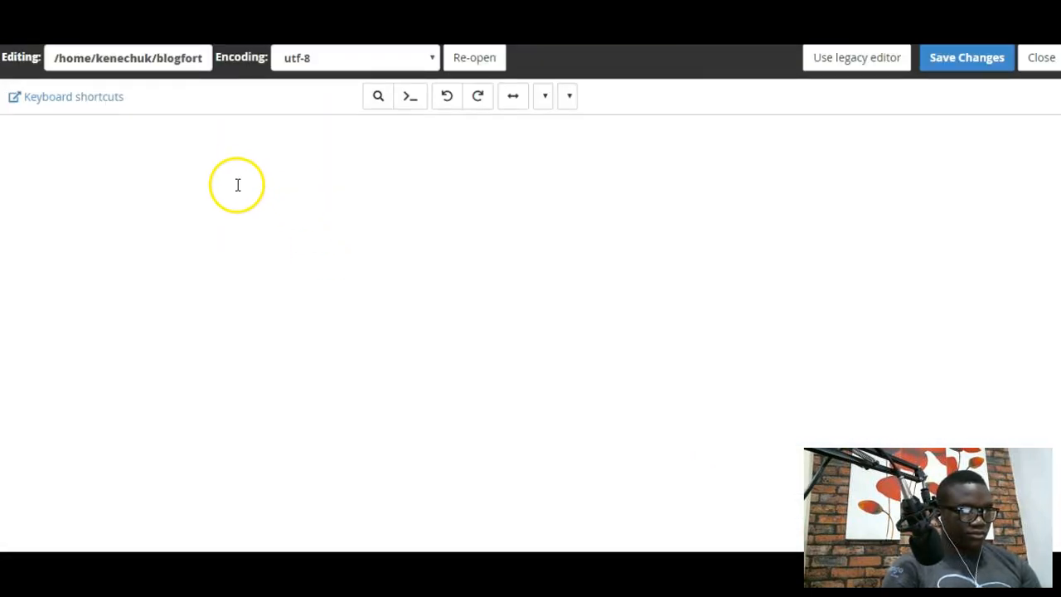
# Step: Fill robots.txt with User-agent, Disallow /wp-admin/, Allow admin-ajax.php and the sitemap.xml URL, then save
pyautogui.click(241, 181)
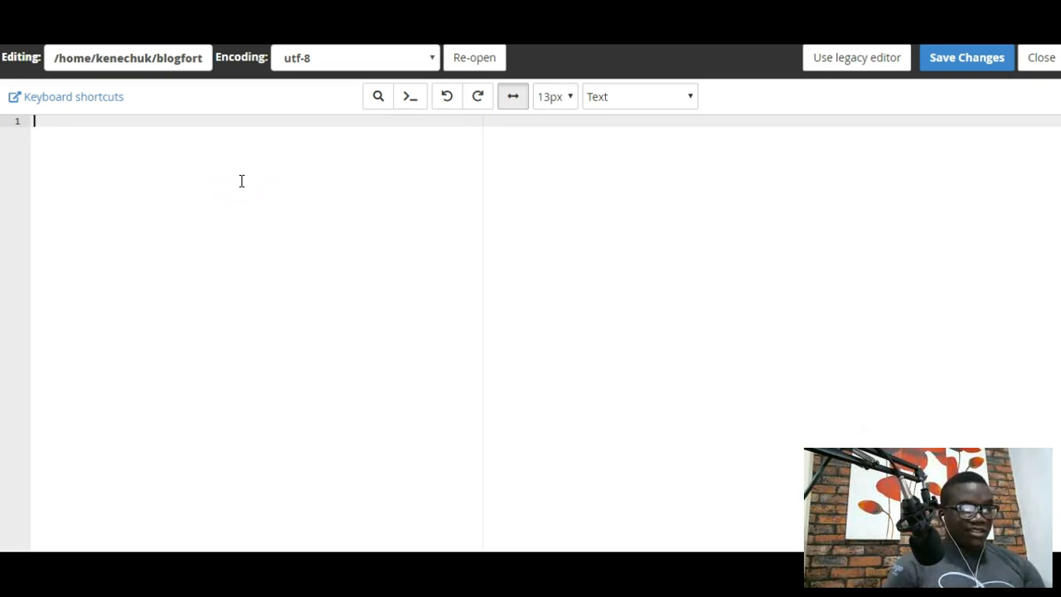
pyautogui.write('User-agent: * Disallow: /wp-admin/ Allow: /wp-admin/admin-ajax.php')
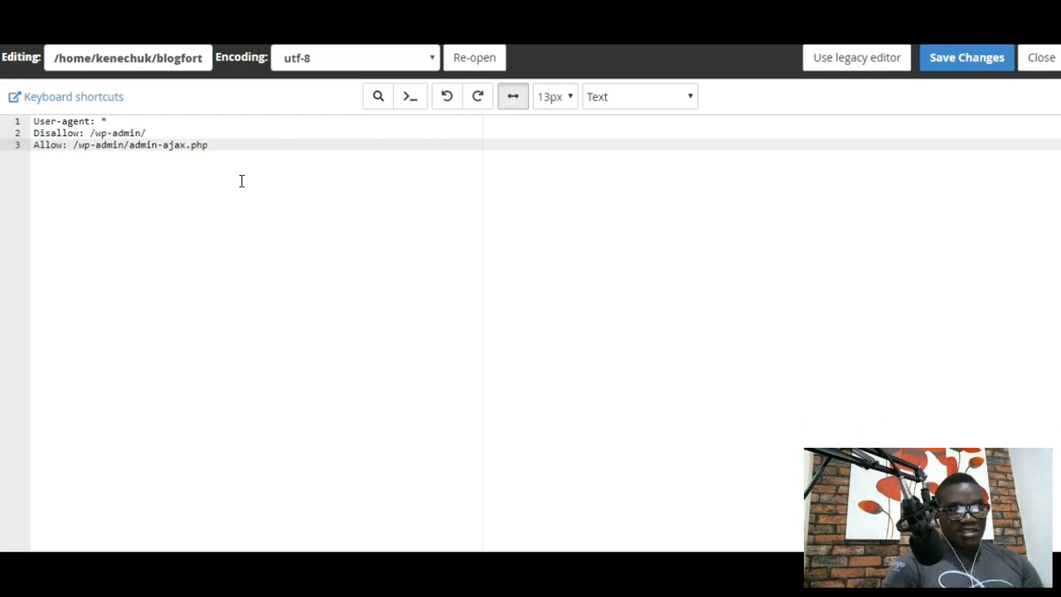
pyautogui.press('Return')
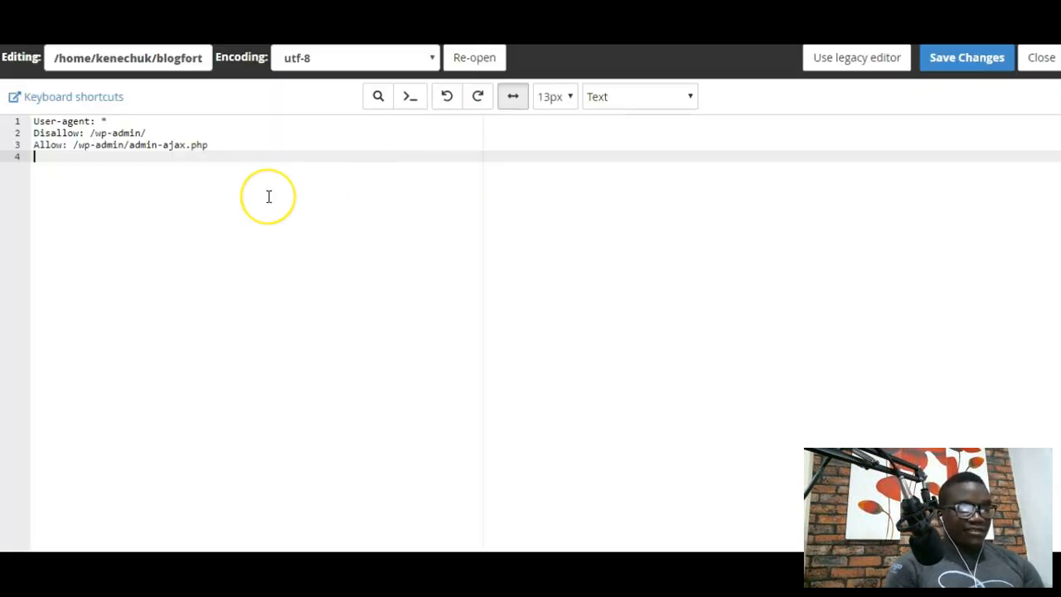
pyautogui.press('Return')
pyautogui.write('https://www.blogfortechies.com/sitemap.xml')
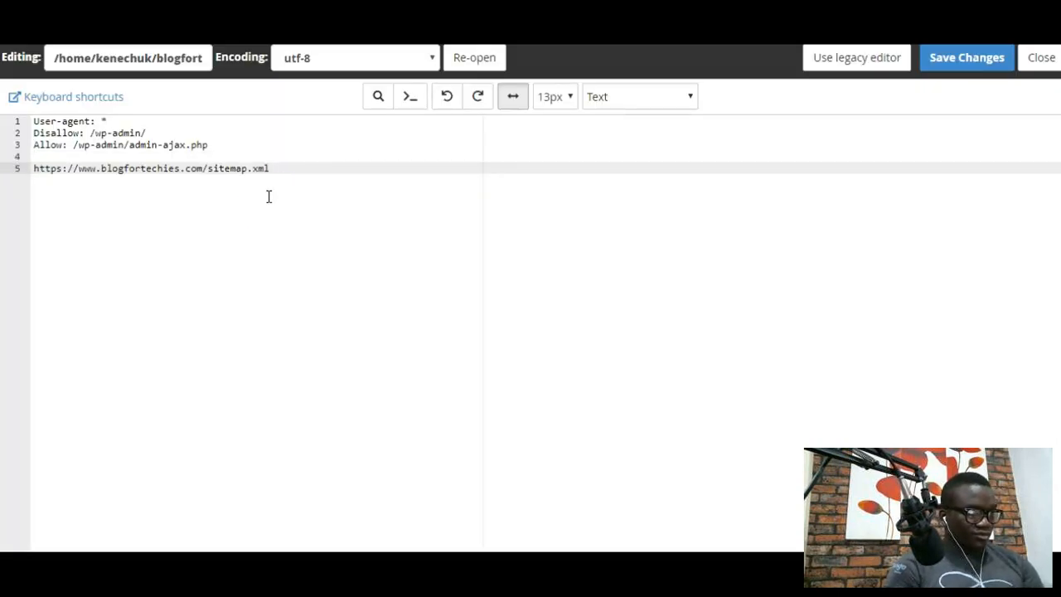
pyautogui.click(938, 57)
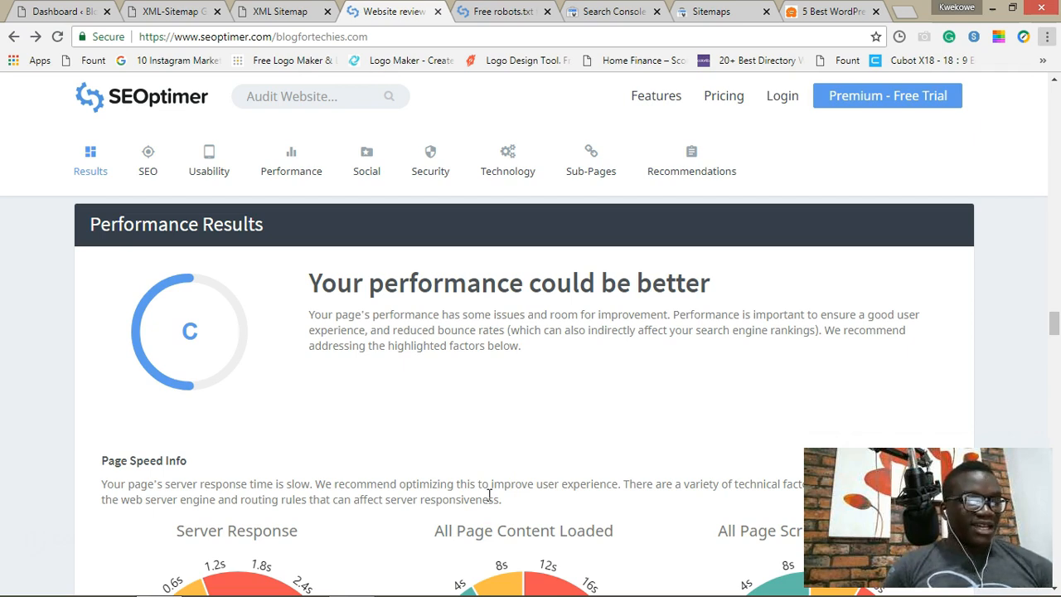
pyautogui.hotkey('alt', 'f')
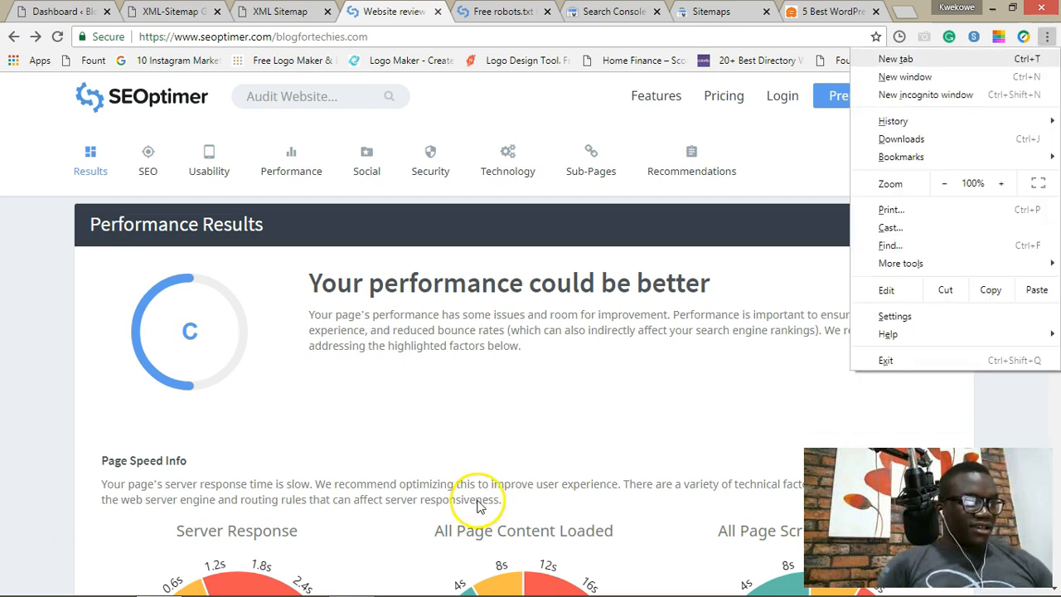
pyautogui.click(468, 466)
pyautogui.scroll(-2, 466, 465)
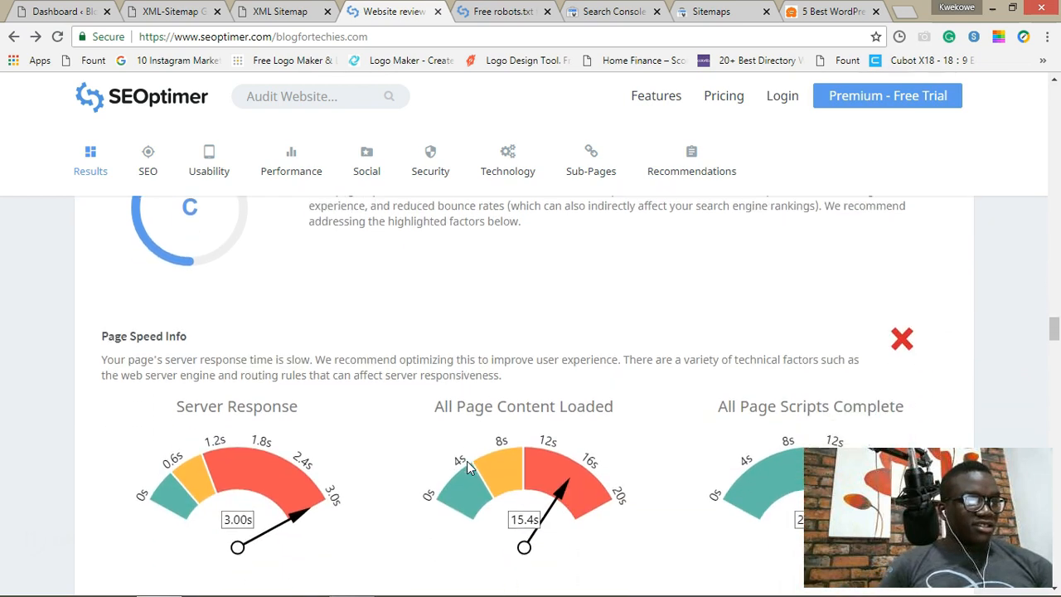
pyautogui.scroll(-1, 467, 464)
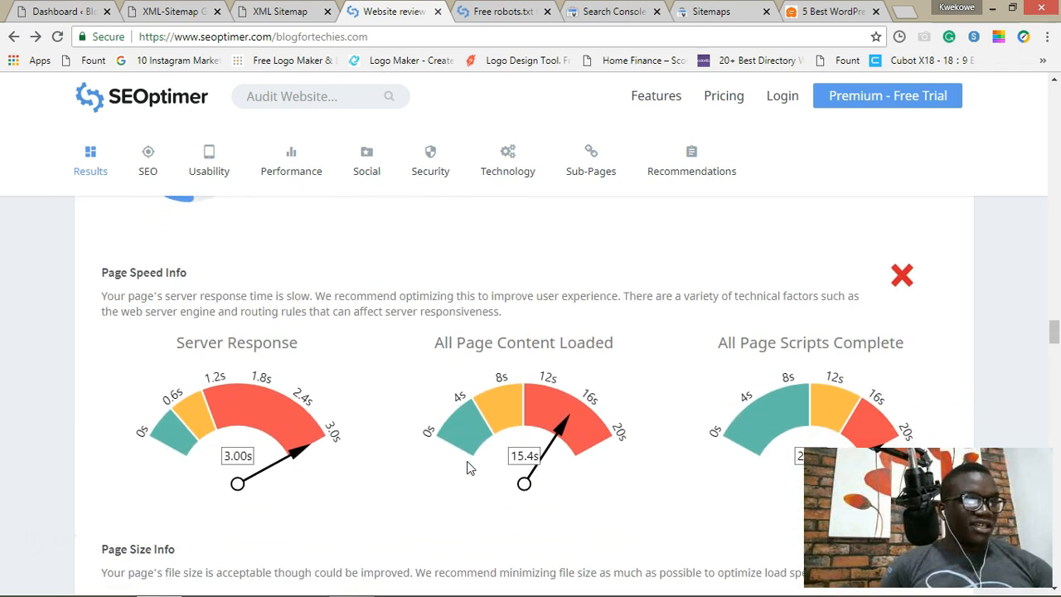
pyautogui.scroll(-2, 467, 469)
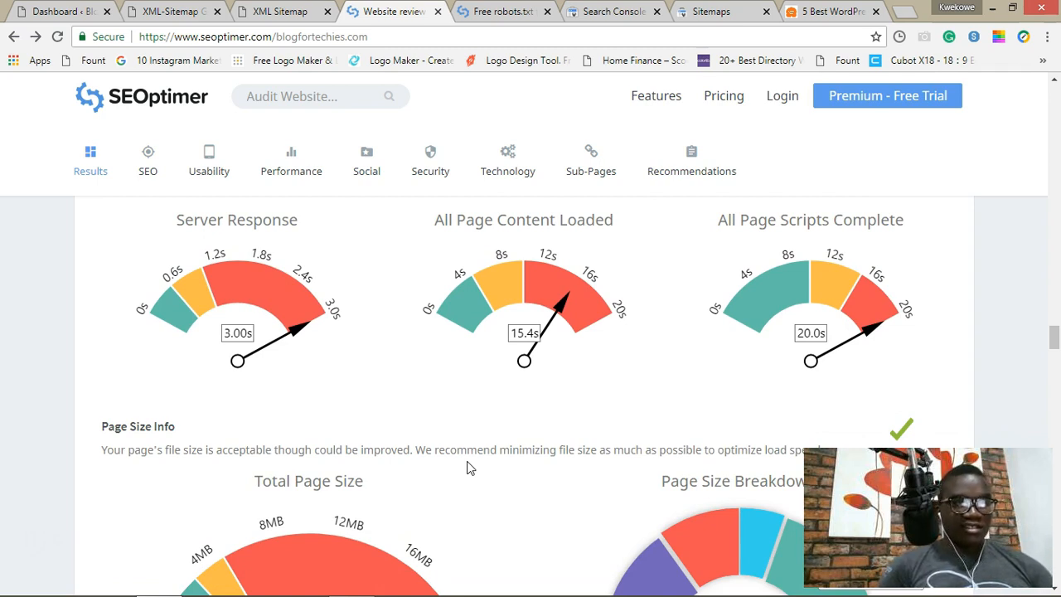
pyautogui.scroll(-2, 466, 468)
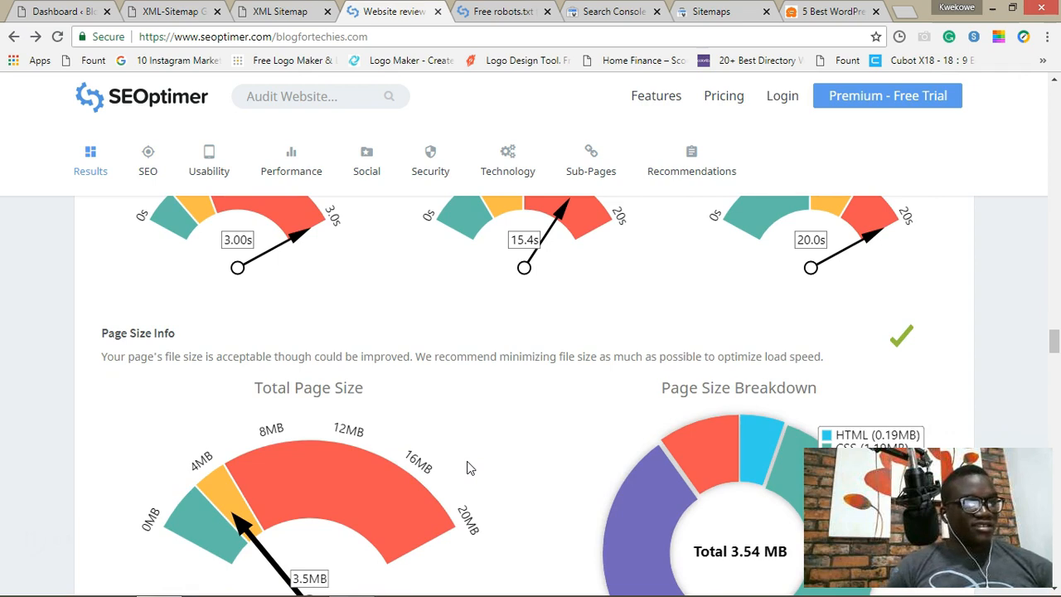
pyautogui.scroll(-2, 467, 469)
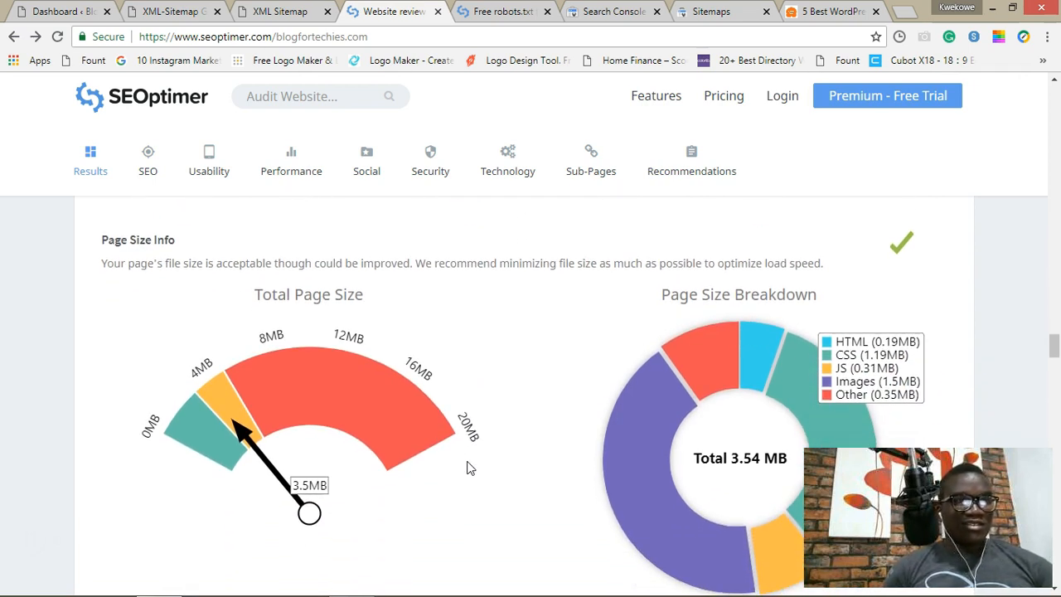
pyautogui.scroll(-1, 467, 468)
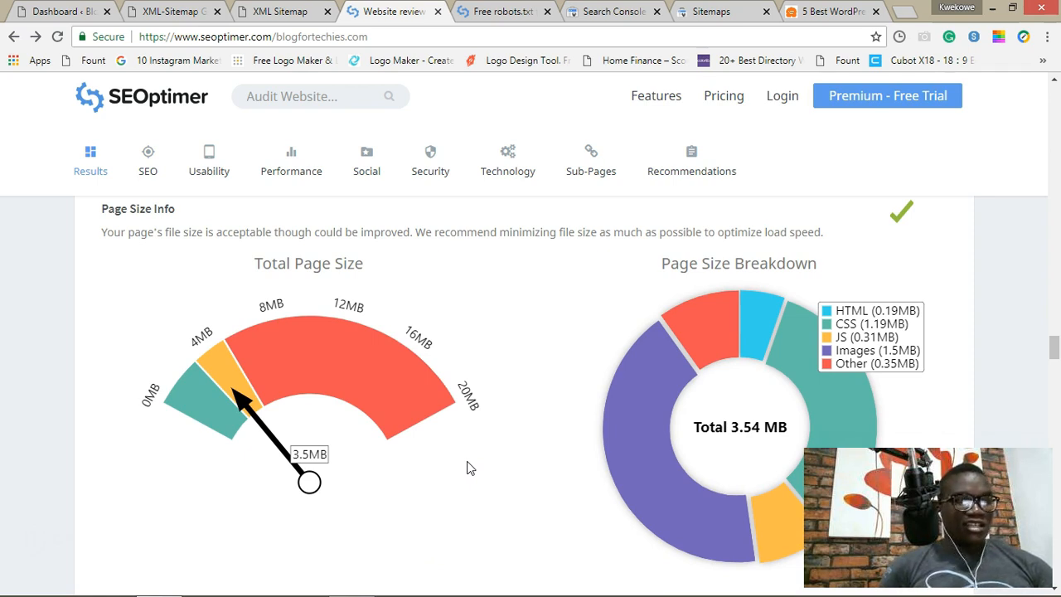
pyautogui.scroll(1, 467, 469)
pyautogui.scroll(1, 466, 468)
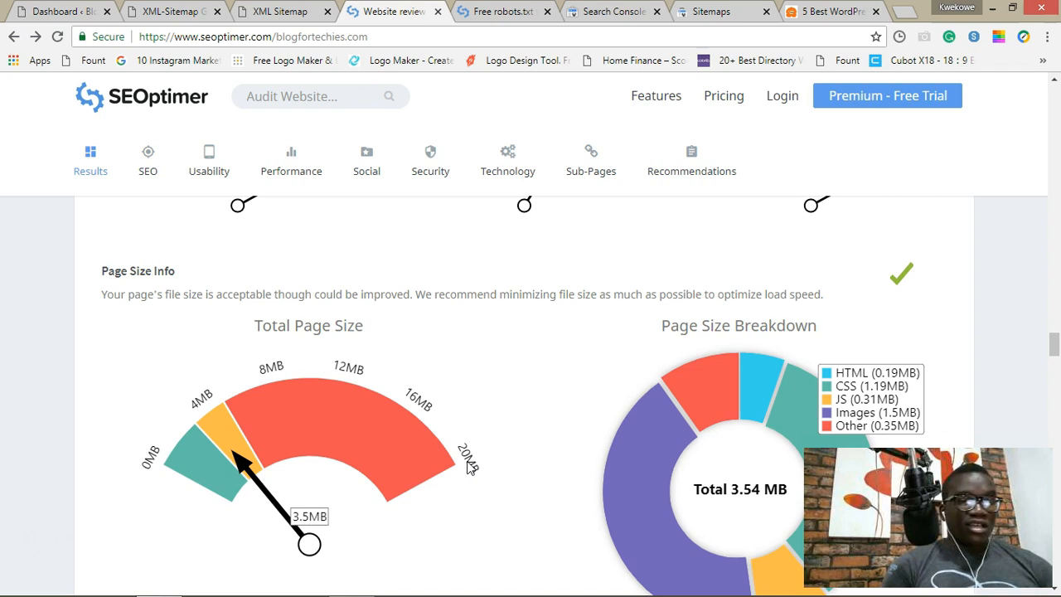
# Step: Show details under Optimize Images to list the poorly optimized images, then scroll to Social Results
pyautogui.click(380, 427)
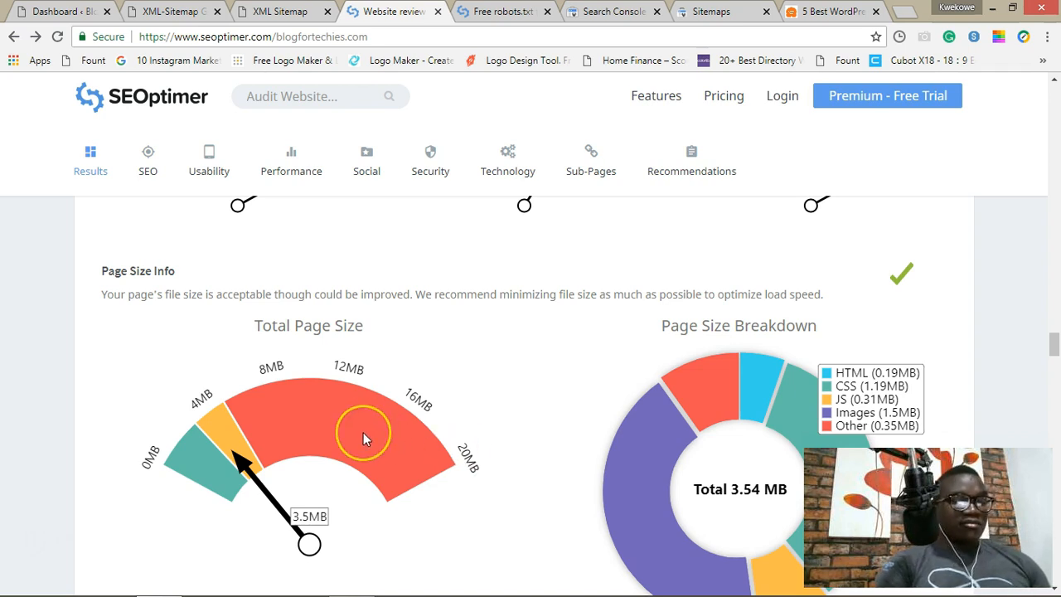
pyautogui.scroll(-3, 363, 432)
pyautogui.scroll(-5, 363, 437)
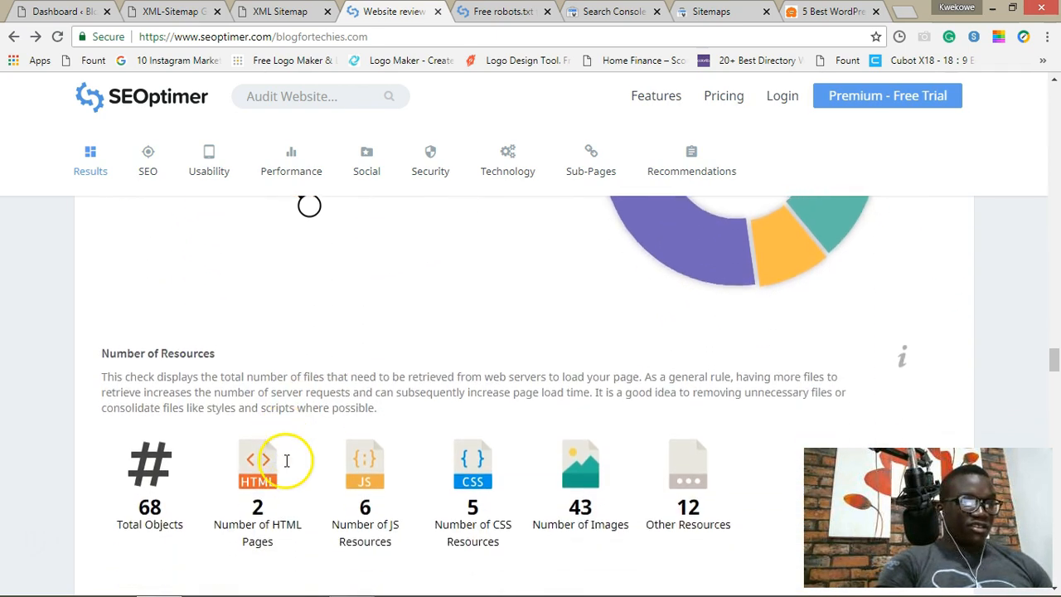
pyautogui.scroll(-3, 228, 493)
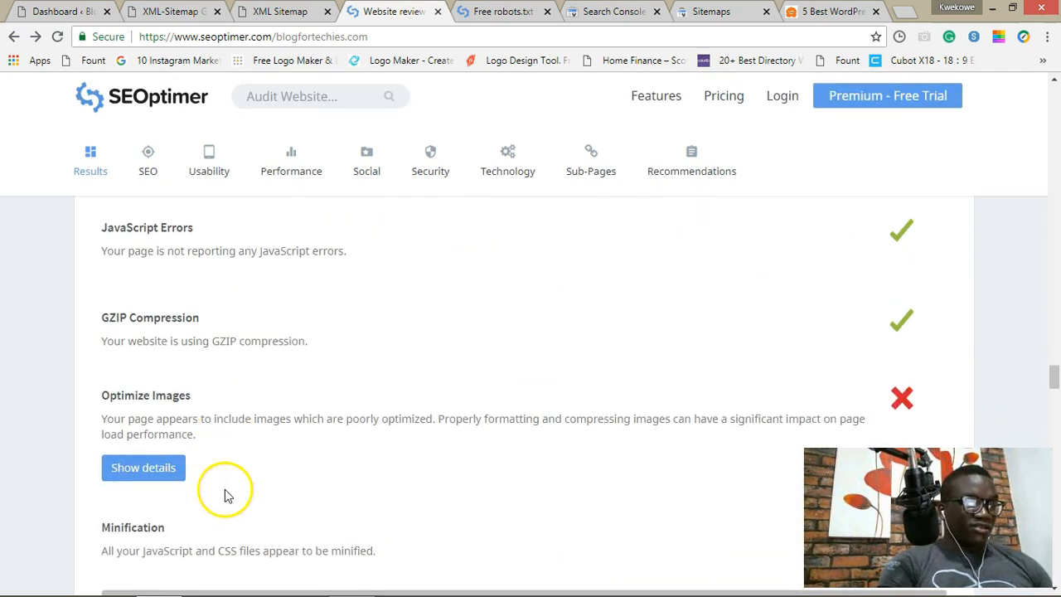
pyautogui.click(147, 469)
pyautogui.scroll(-1, 150, 469)
pyautogui.scroll(-2, 150, 468)
pyautogui.scroll(-3, 150, 468)
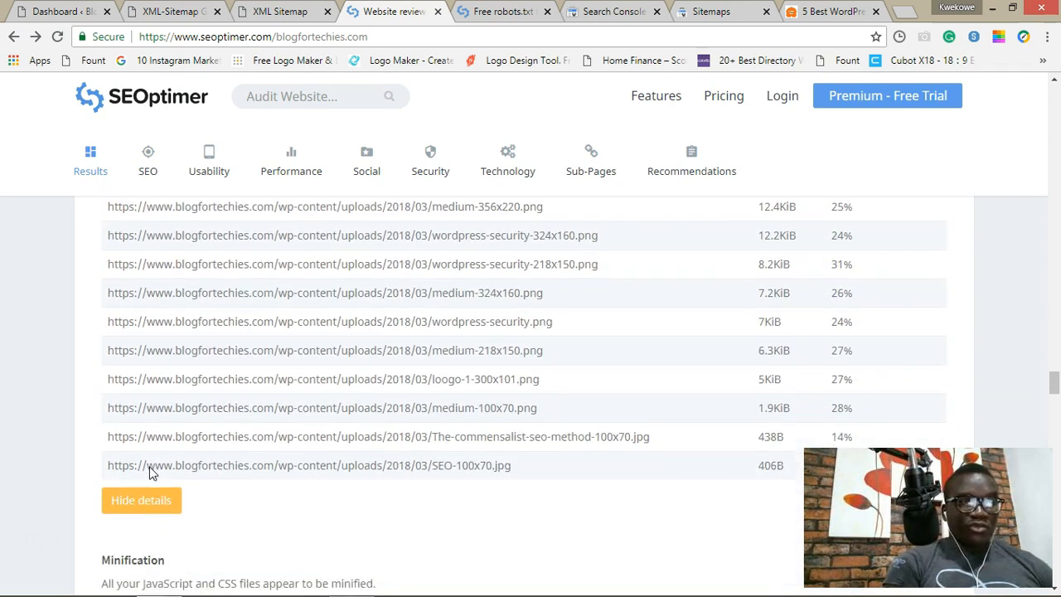
pyautogui.scroll(-1, 152, 472)
pyautogui.scroll(-8, 137, 137)
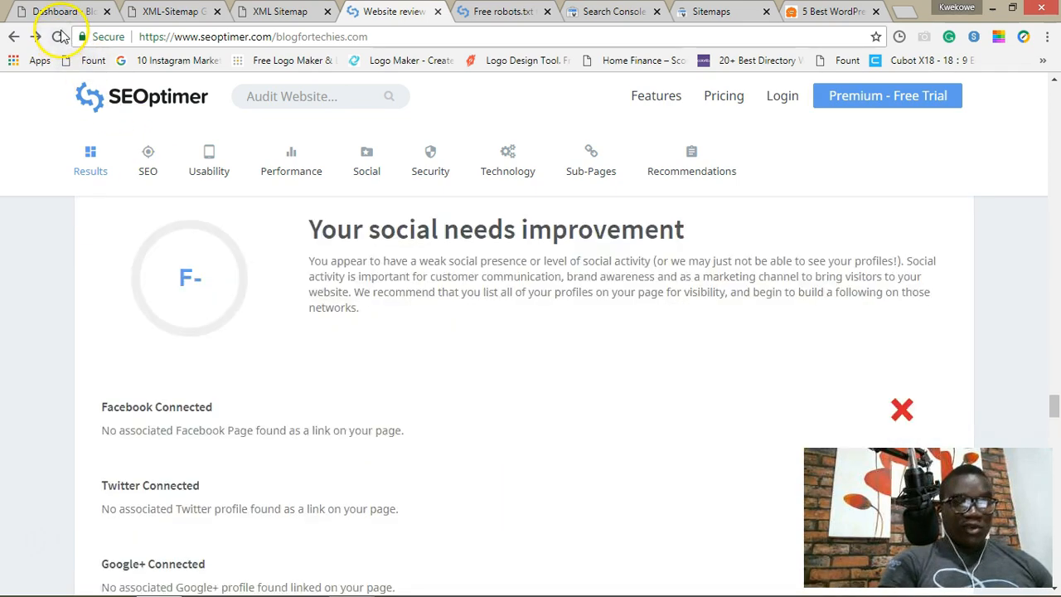
pyautogui.scroll(5, 136, 137)
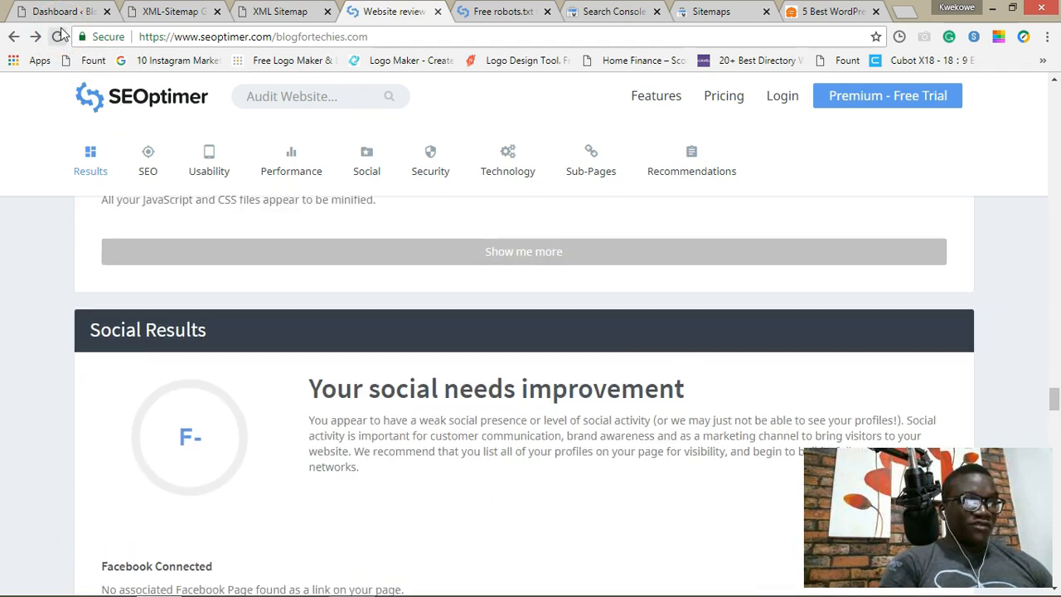
pyautogui.click(60, 11)
# Step: Find the reSmush.it Image Optimizer plugin in Add New Plugins and activate it
pyautogui.moveTo(45, 377)
pyautogui.click(151, 403)
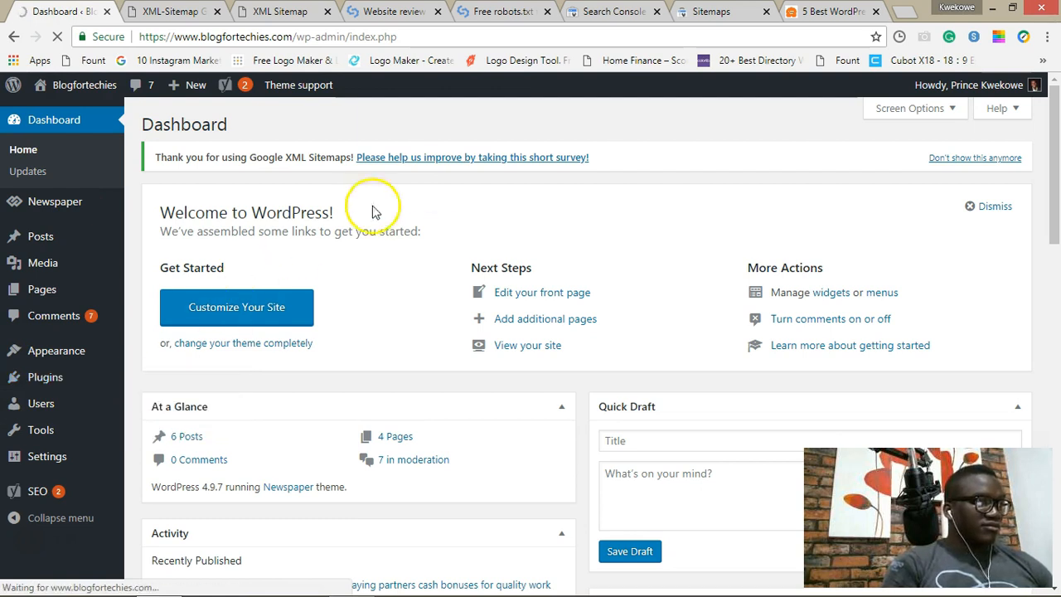
pyautogui.click(874, 169)
pyautogui.write('reSmush.it Image Optimizer')
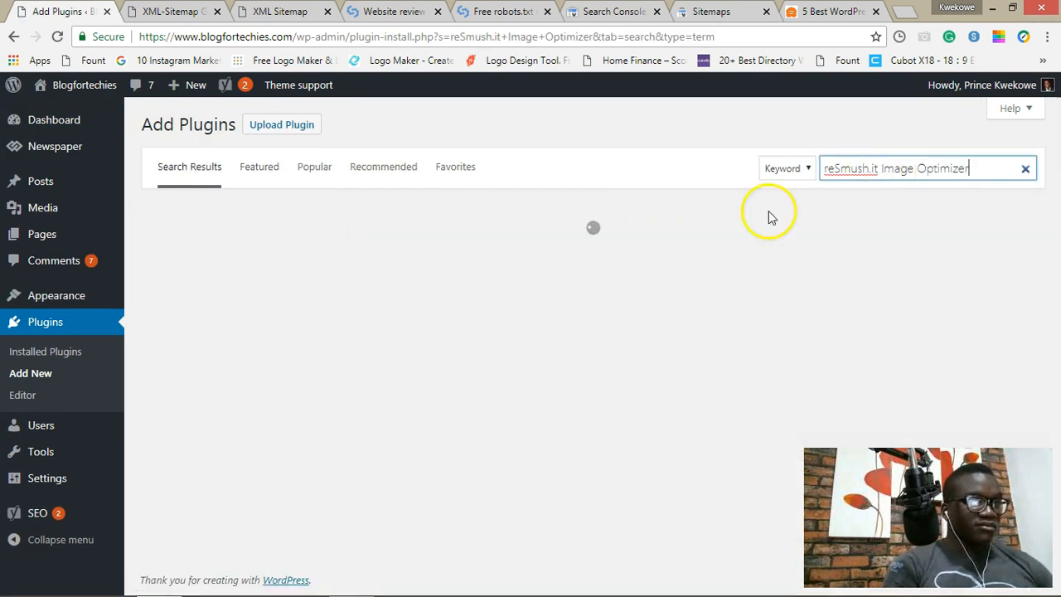
pyautogui.click(543, 249)
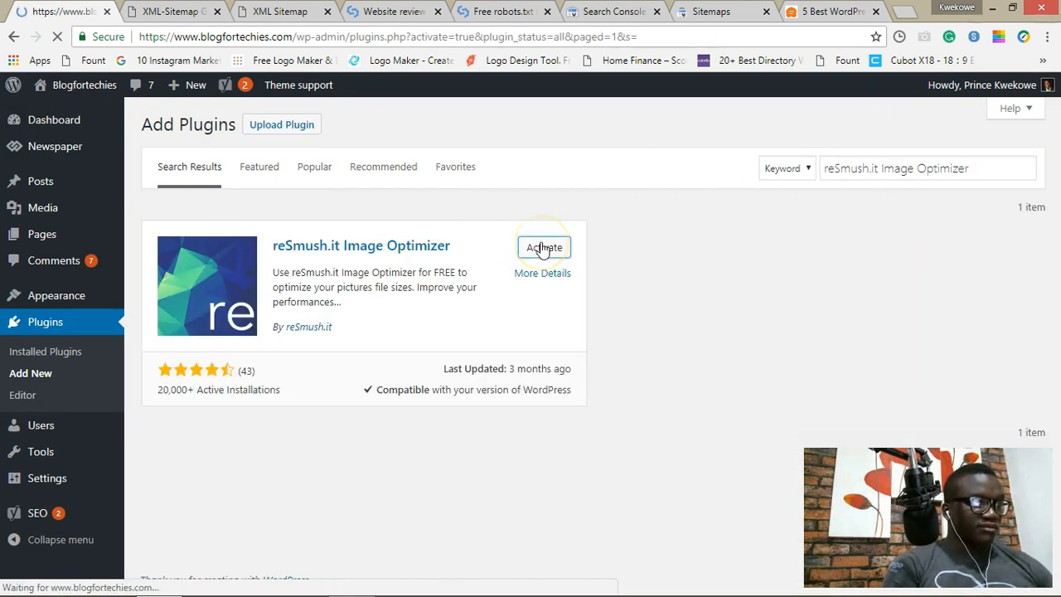
# Step: In Media > reSmush.it, start optimizing all 46 unoptimized pictures
pyautogui.moveTo(33, 203)
pyautogui.click(160, 253)
pyautogui.click(205, 424)
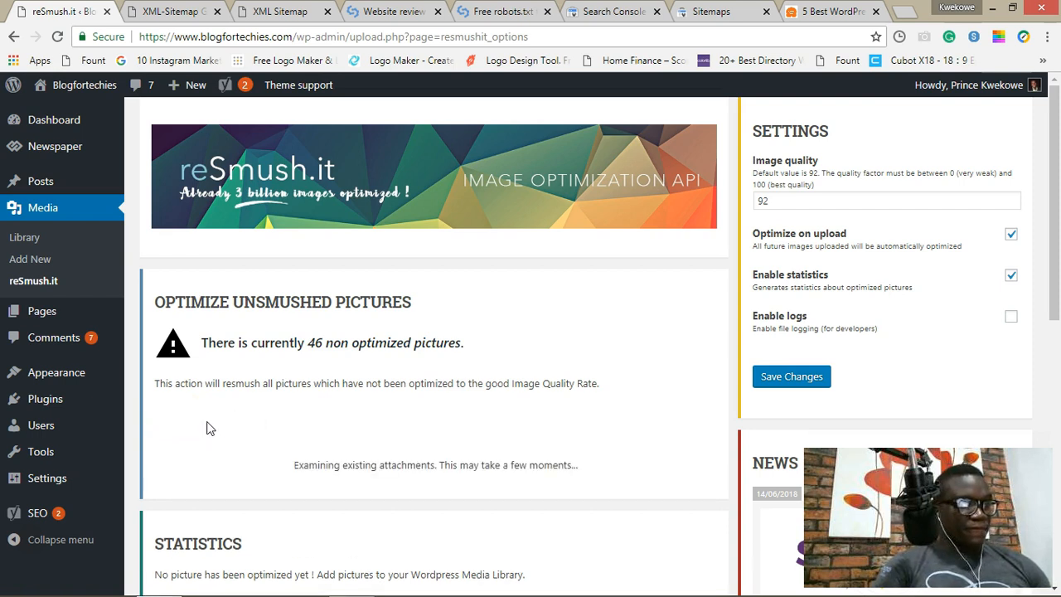
pyautogui.scroll(-2, 207, 427)
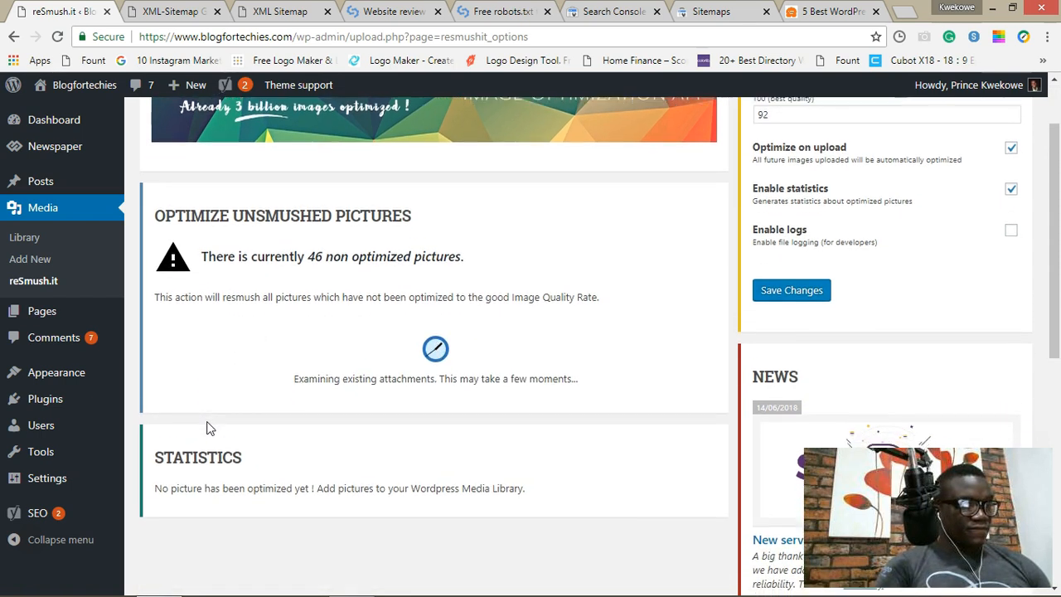
pyautogui.scroll(-1, 208, 423)
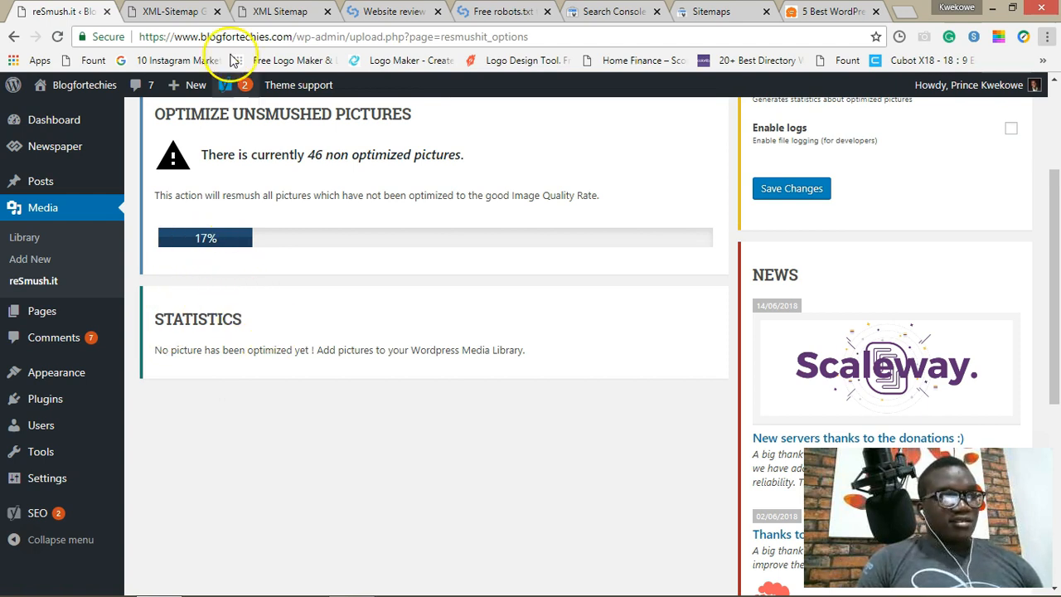
# Step: Scroll the SEOptimer report to Social Results: no linked social profiles, 31 Facebook shares
pyautogui.click(276, 8)
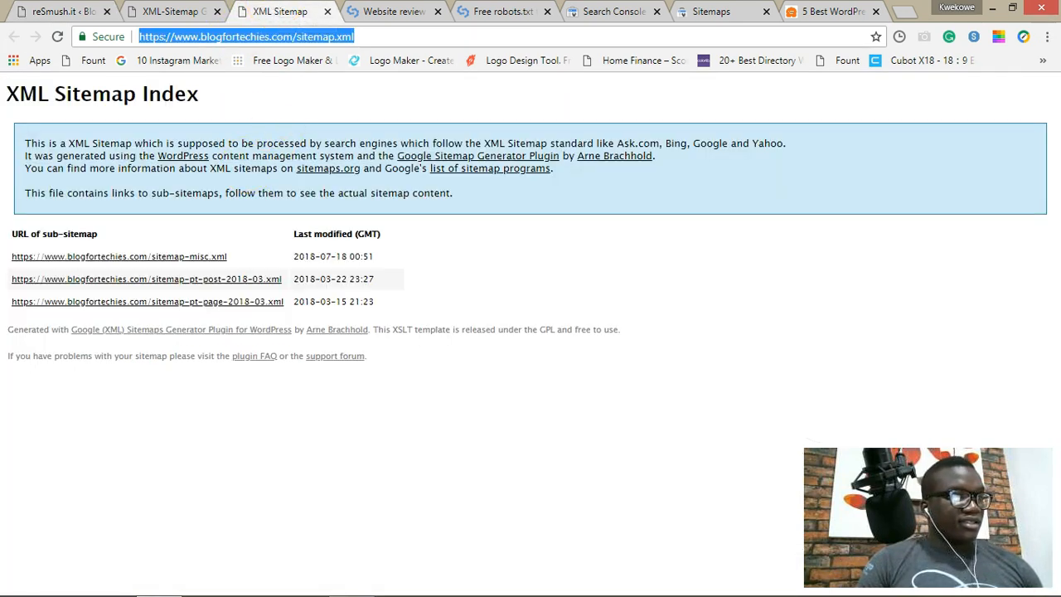
pyautogui.click(369, 10)
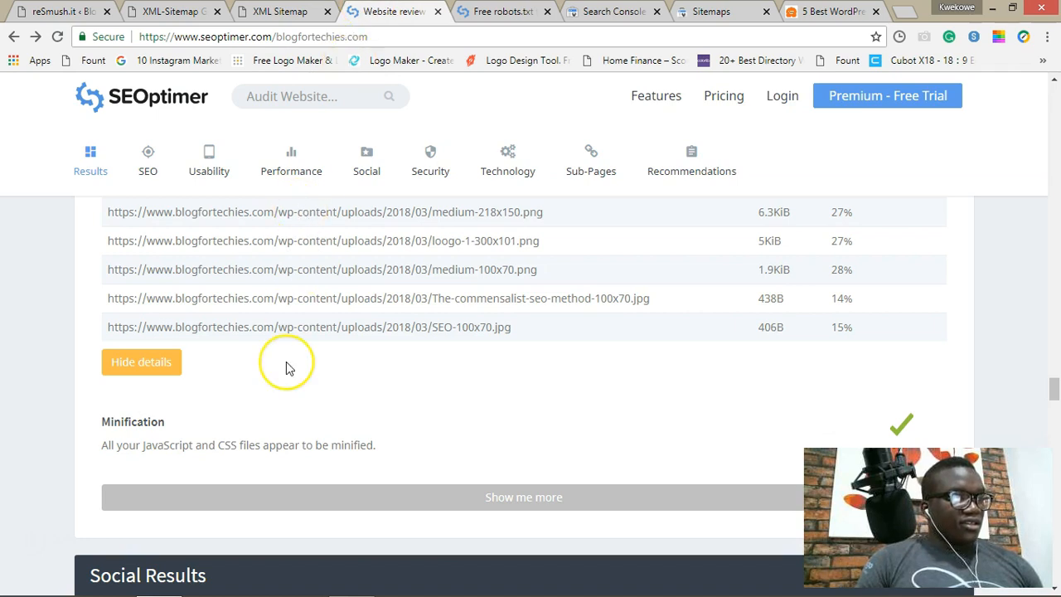
pyautogui.scroll(-3, 286, 365)
pyautogui.scroll(-2, 286, 368)
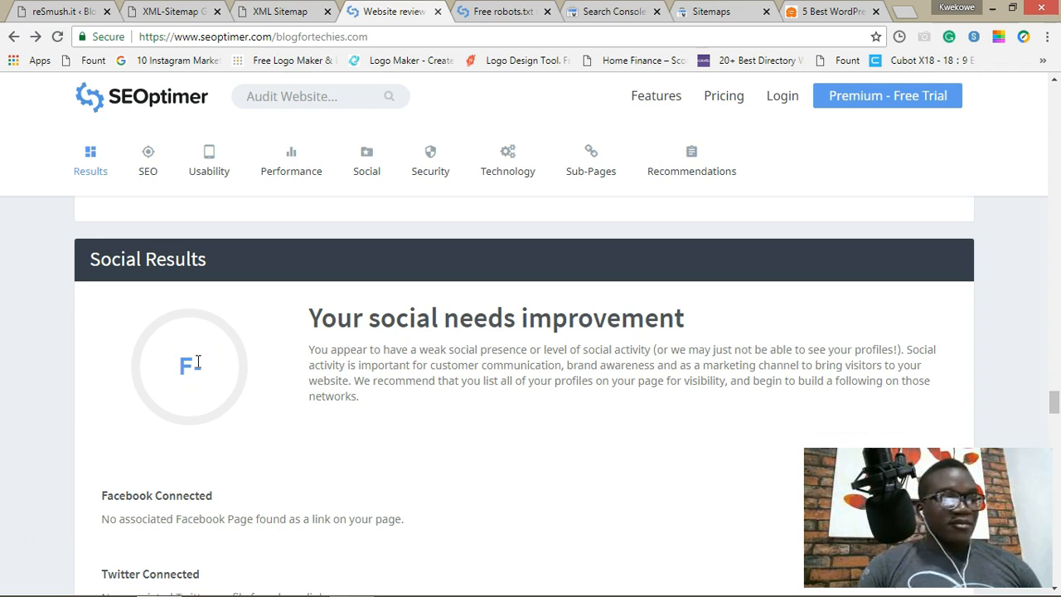
pyautogui.scroll(-2, 141, 437)
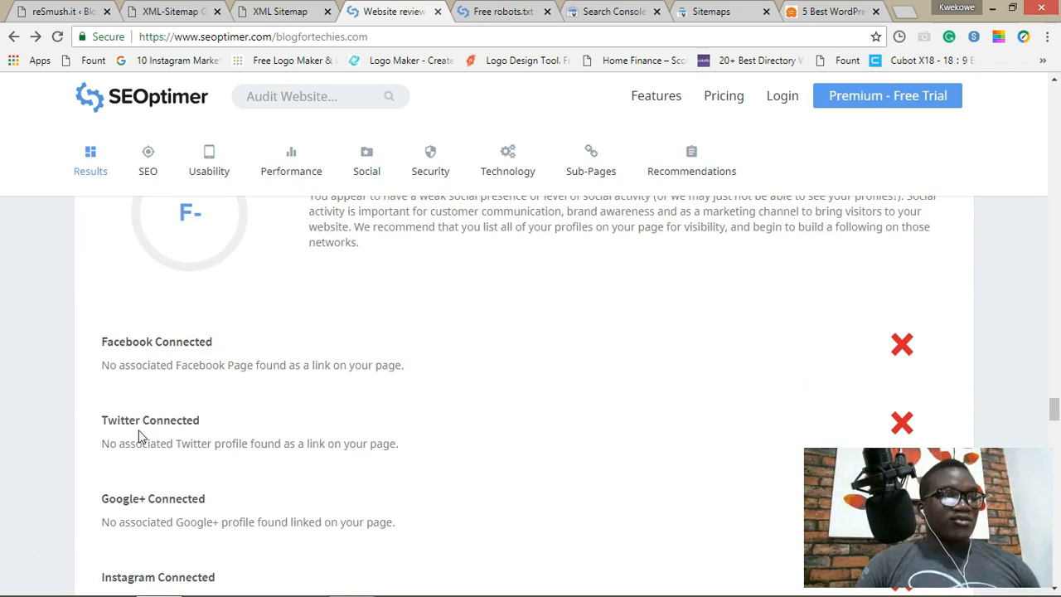
pyautogui.scroll(-2, 140, 436)
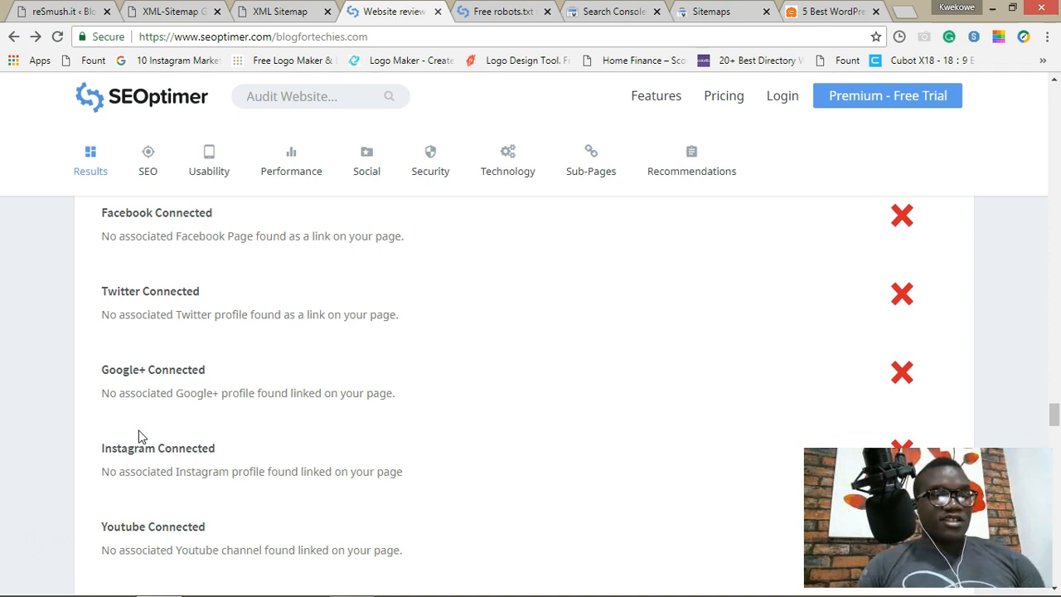
pyautogui.scroll(2, 139, 437)
pyautogui.scroll(-3, 139, 437)
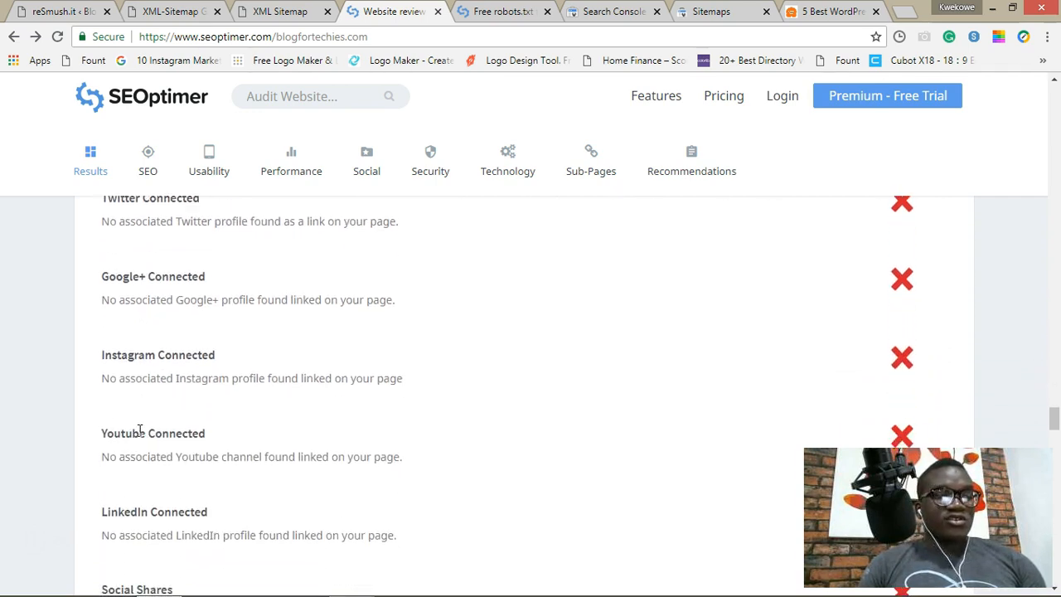
pyautogui.scroll(-2, 139, 430)
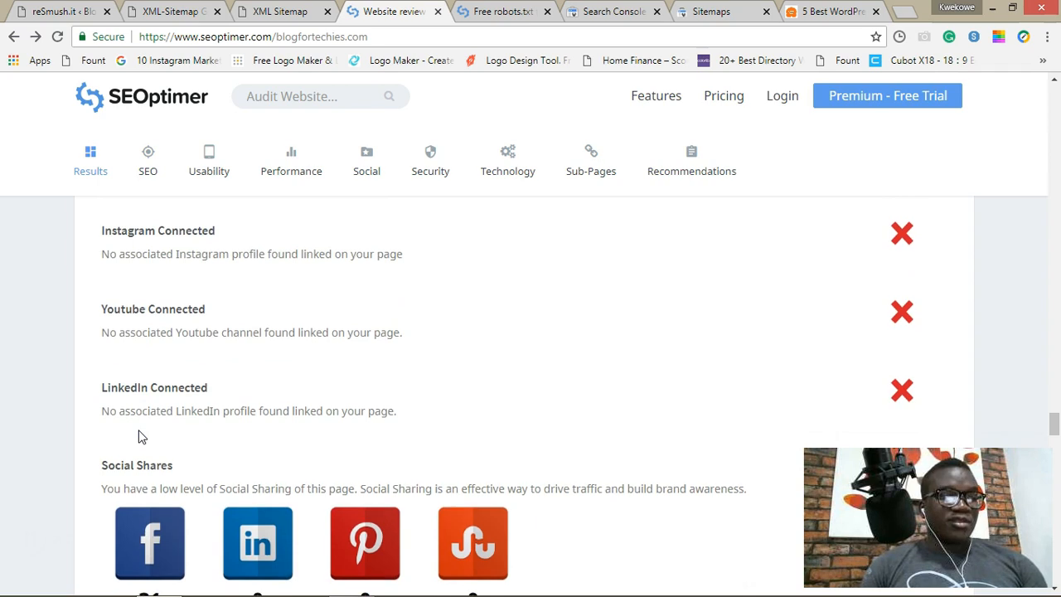
pyautogui.scroll(-1, 140, 433)
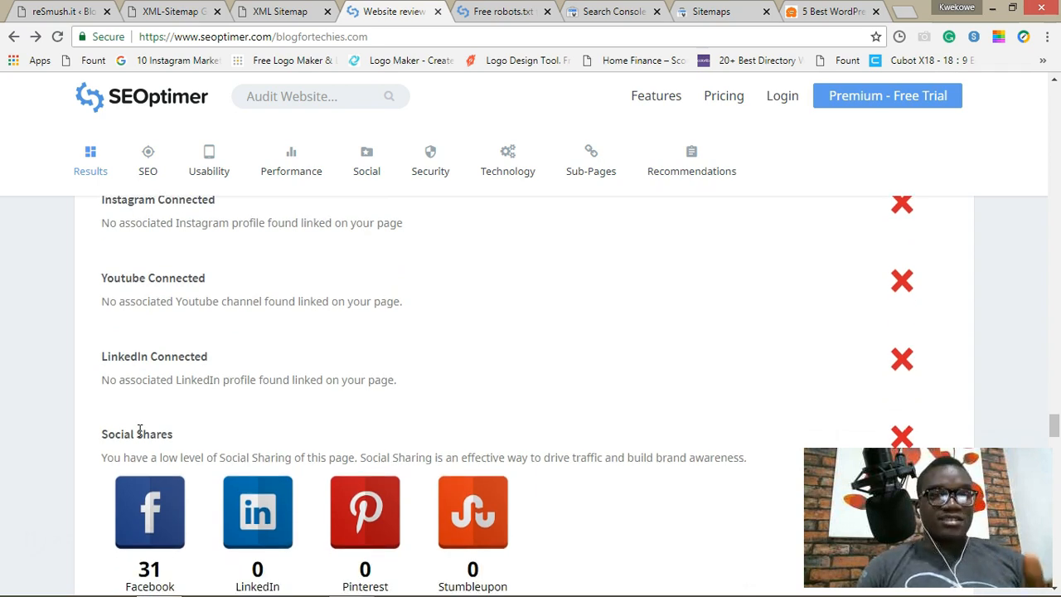
pyautogui.scroll(-3, 138, 430)
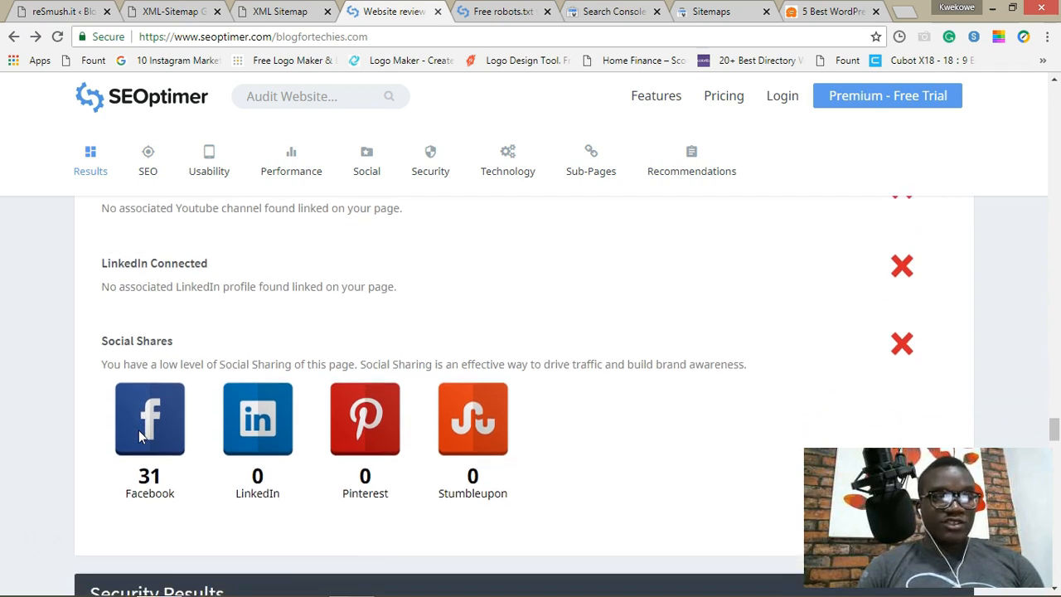
pyautogui.scroll(-1, 139, 433)
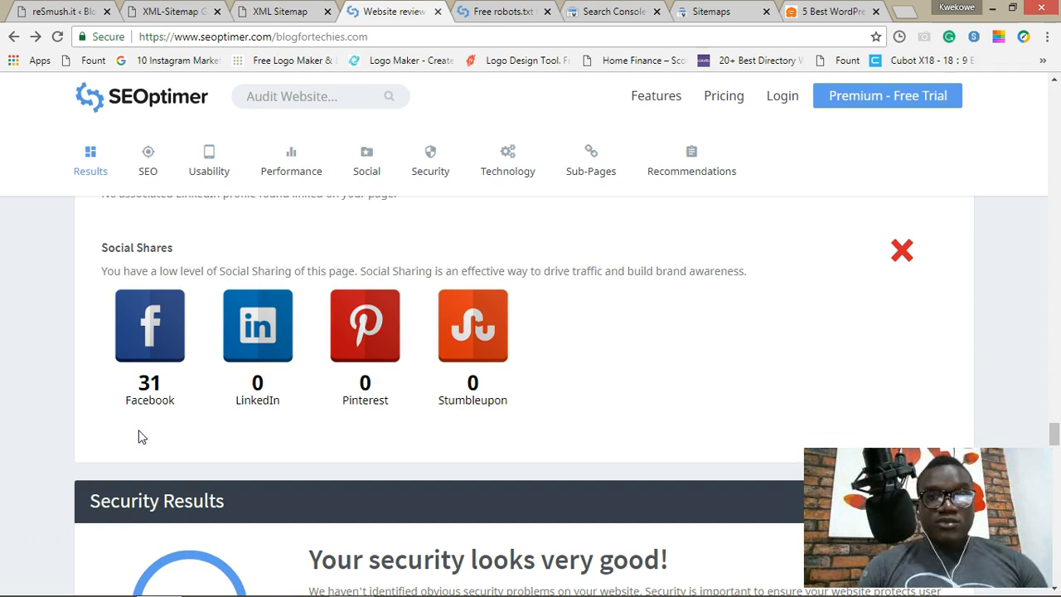
pyautogui.scroll(3, 141, 437)
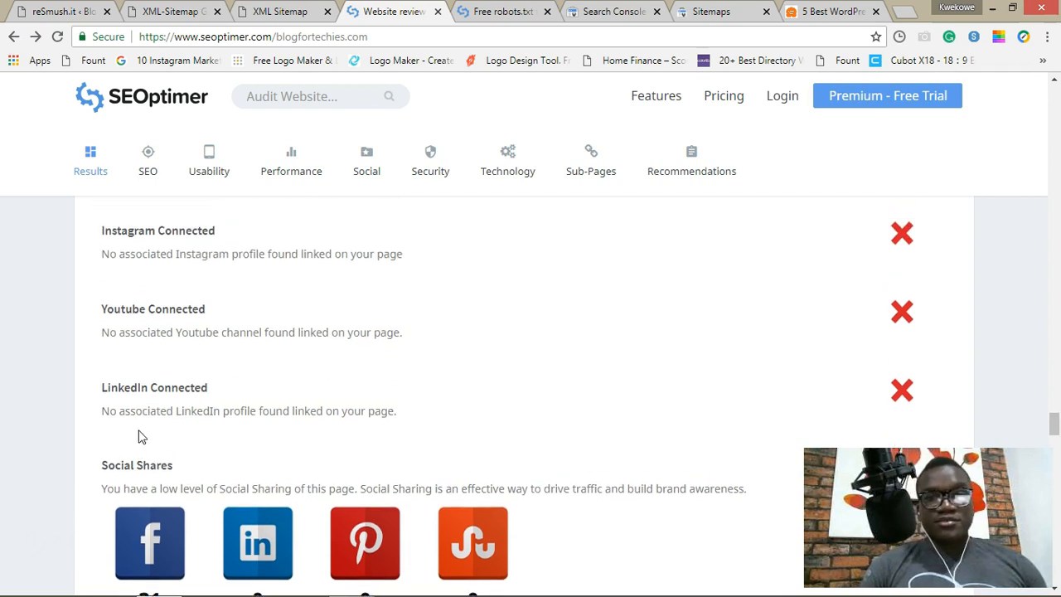
pyautogui.scroll(3, 138, 437)
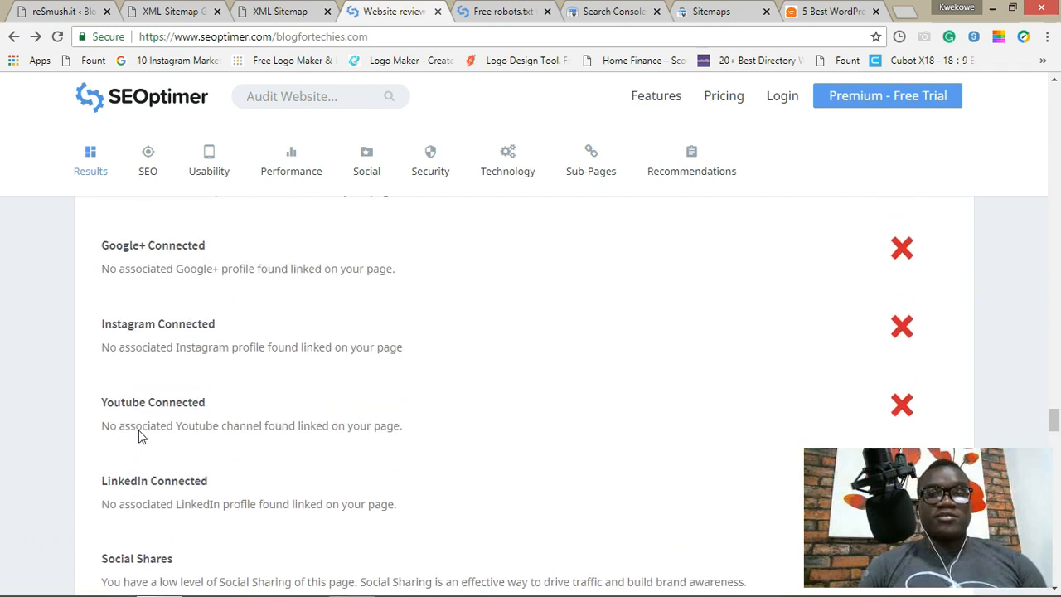
pyautogui.scroll(1, 139, 429)
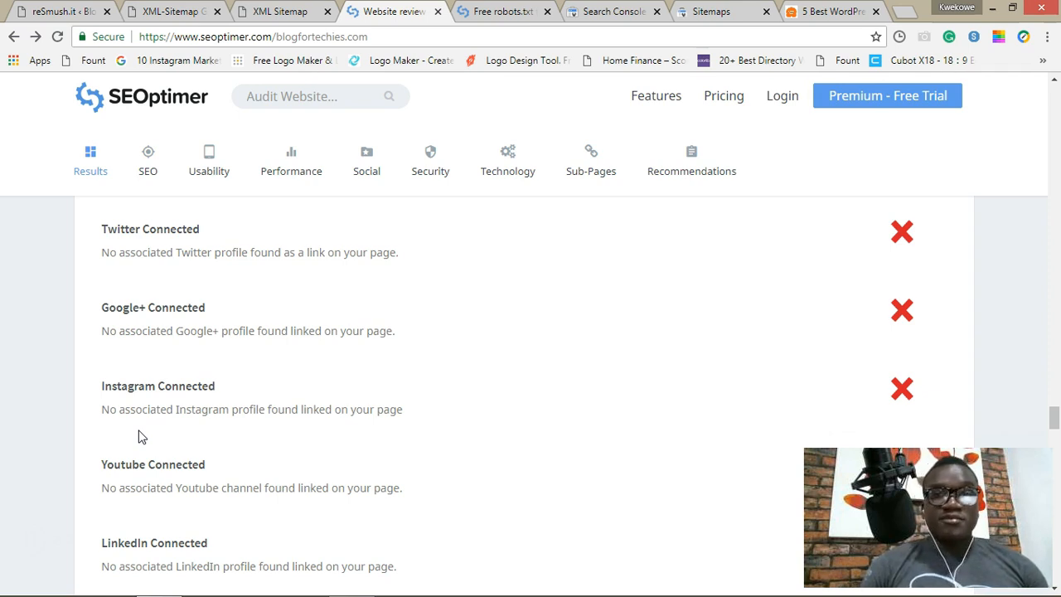
pyautogui.scroll(-3, 140, 437)
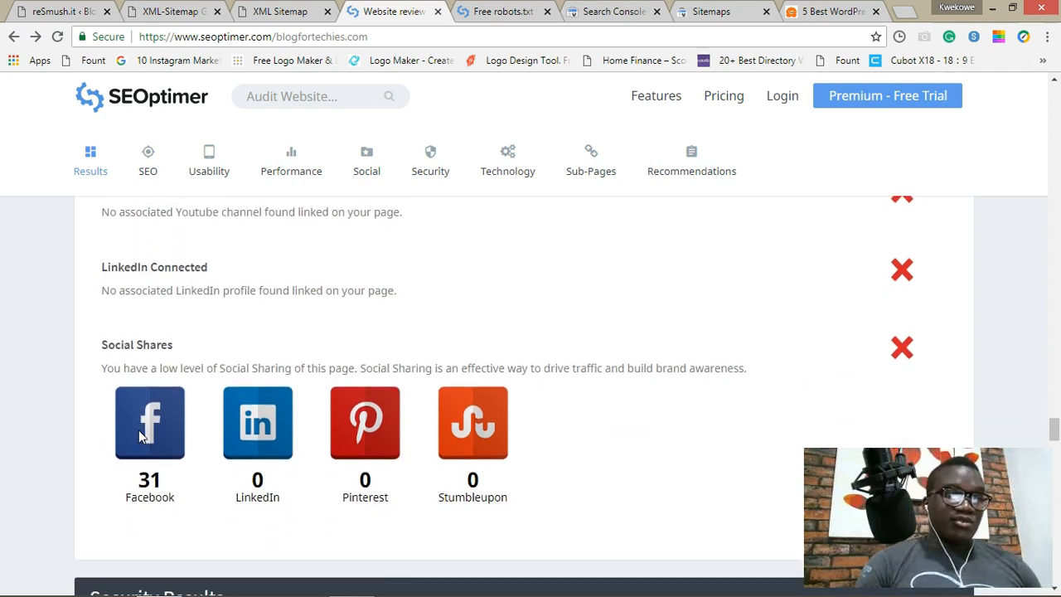
pyautogui.scroll(-2, 139, 436)
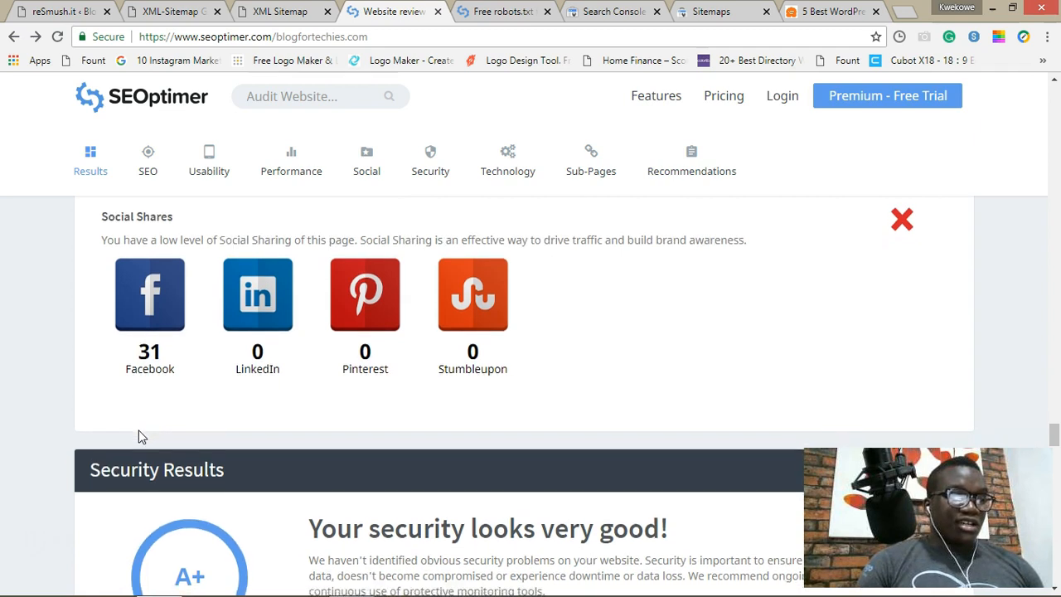
pyautogui.scroll(-1, 139, 437)
# Step: Expand Email Privacy details under Security Results, revealing the plain-text email on line 2324
pyautogui.scroll(-3, 139, 431)
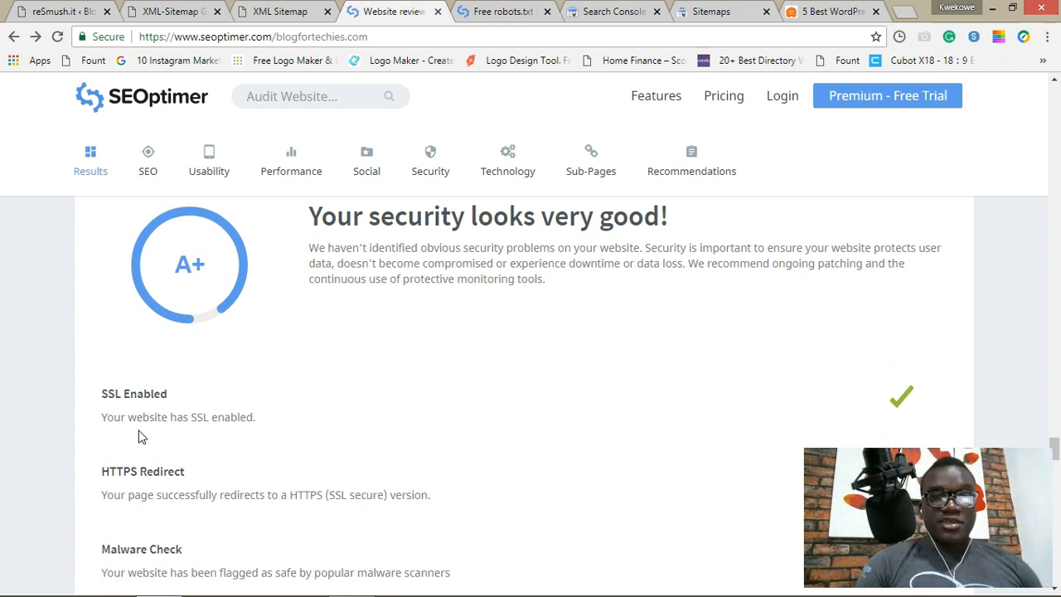
pyautogui.scroll(-1, 140, 436)
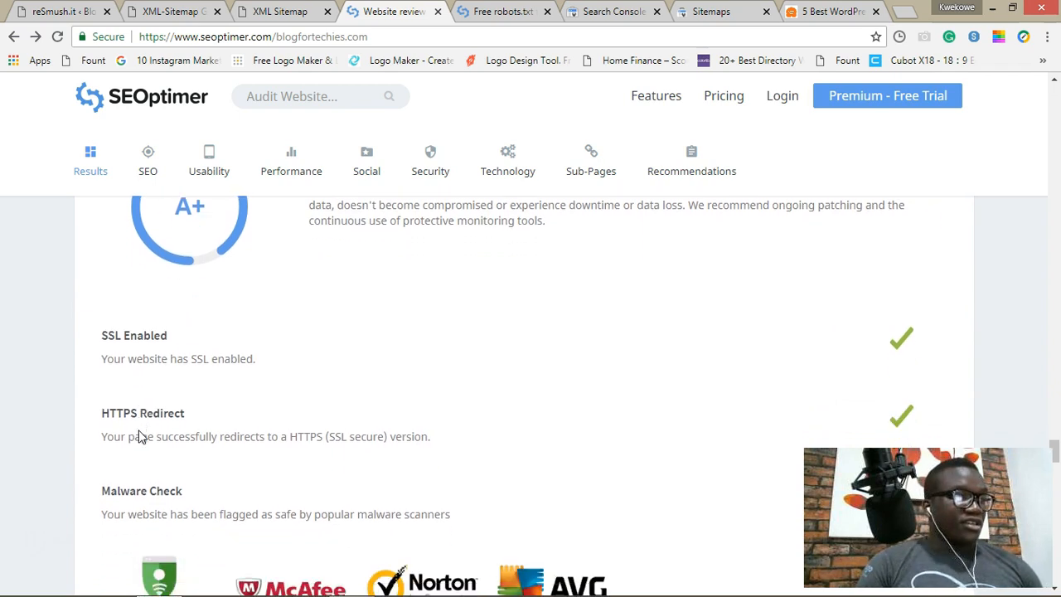
pyautogui.scroll(-2, 140, 437)
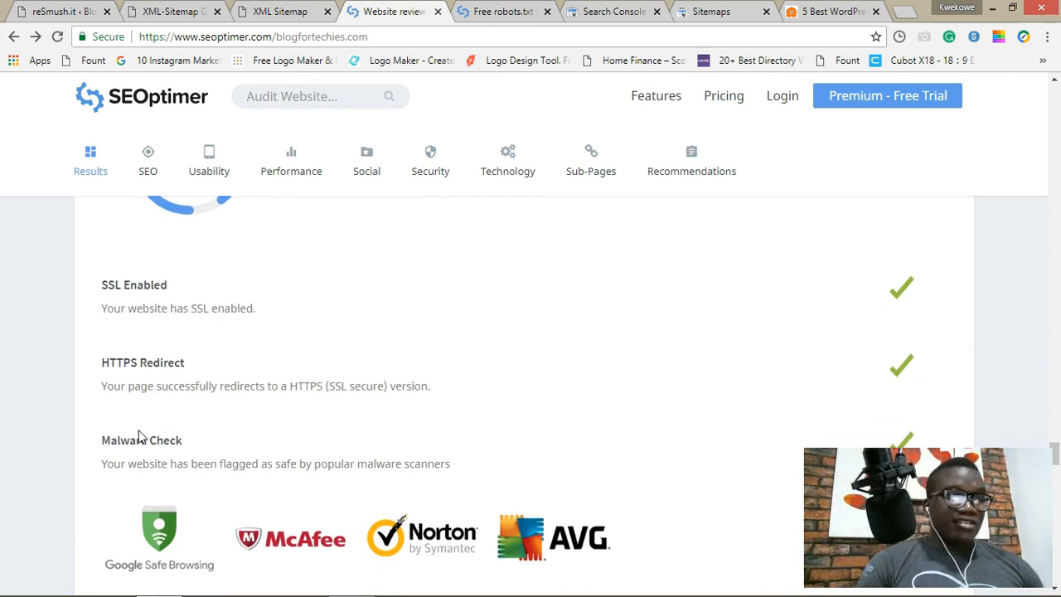
pyautogui.scroll(-1, 139, 437)
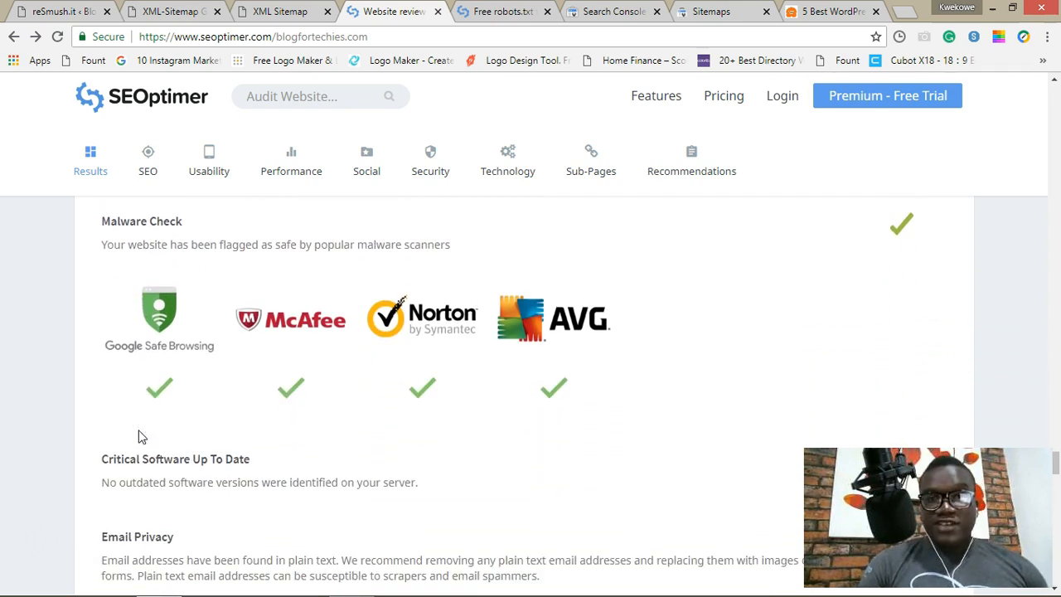
pyautogui.scroll(-2, 139, 437)
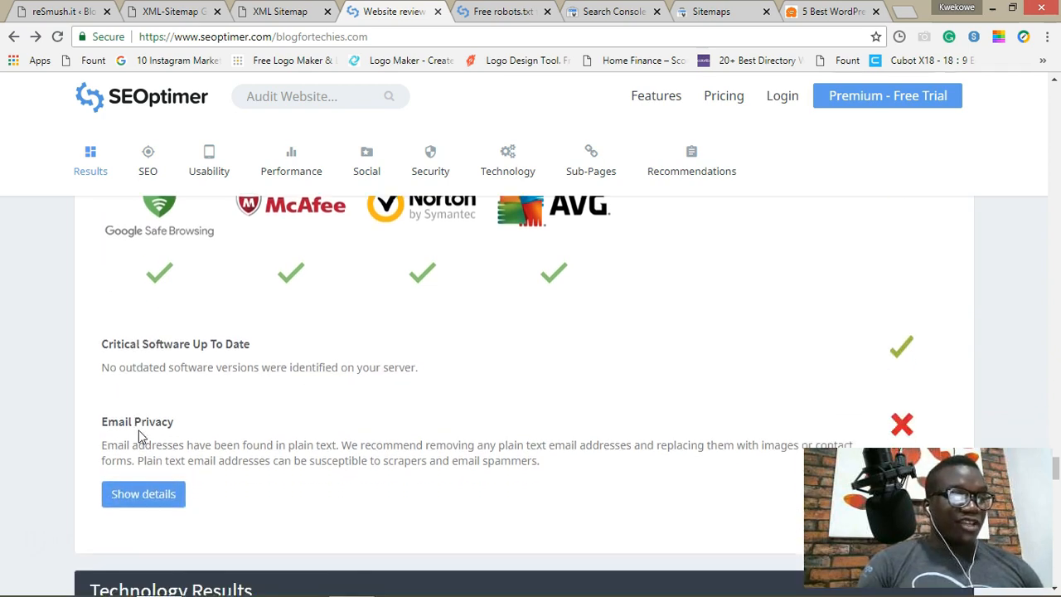
pyautogui.click(139, 439)
pyautogui.scroll(-2, 141, 366)
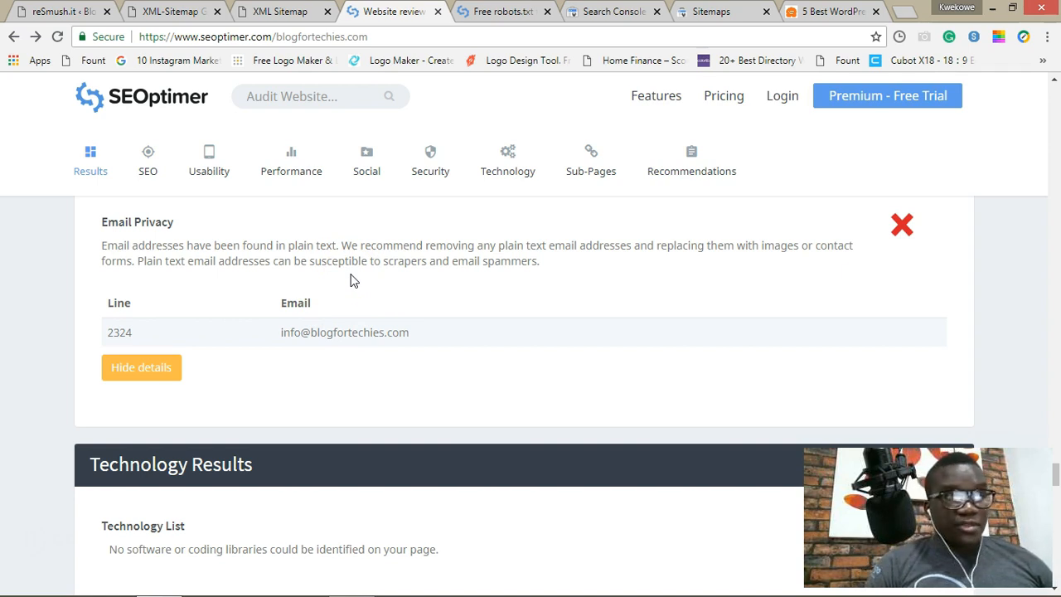
pyautogui.scroll(-2, 199, 372)
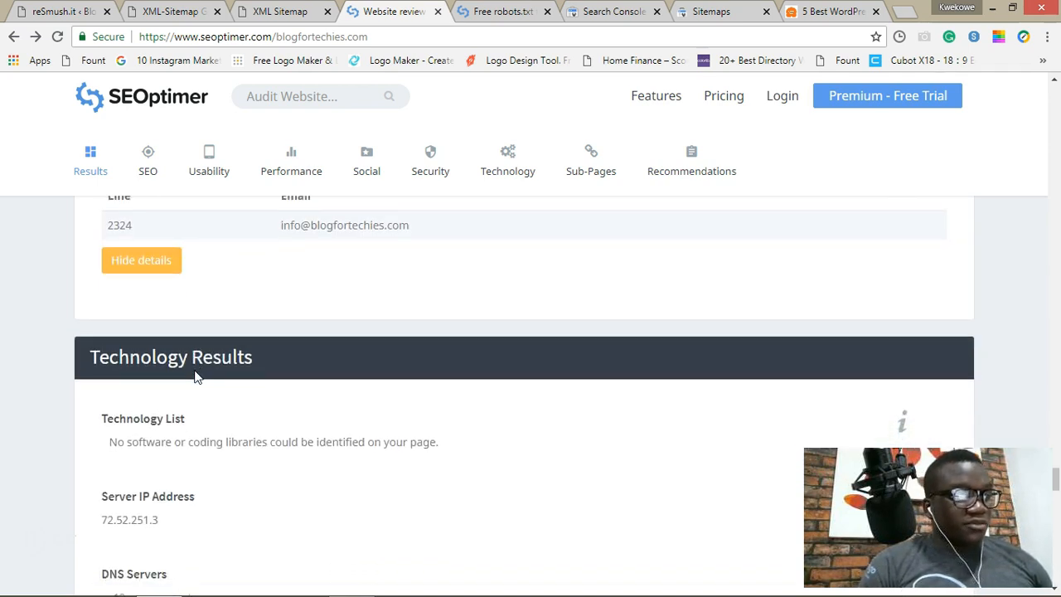
# Step: Scroll the SEOptimer report past the High and Medium Priority recommendations to the XML sitemap and robots.txt items
pyautogui.scroll(-6, 196, 375)
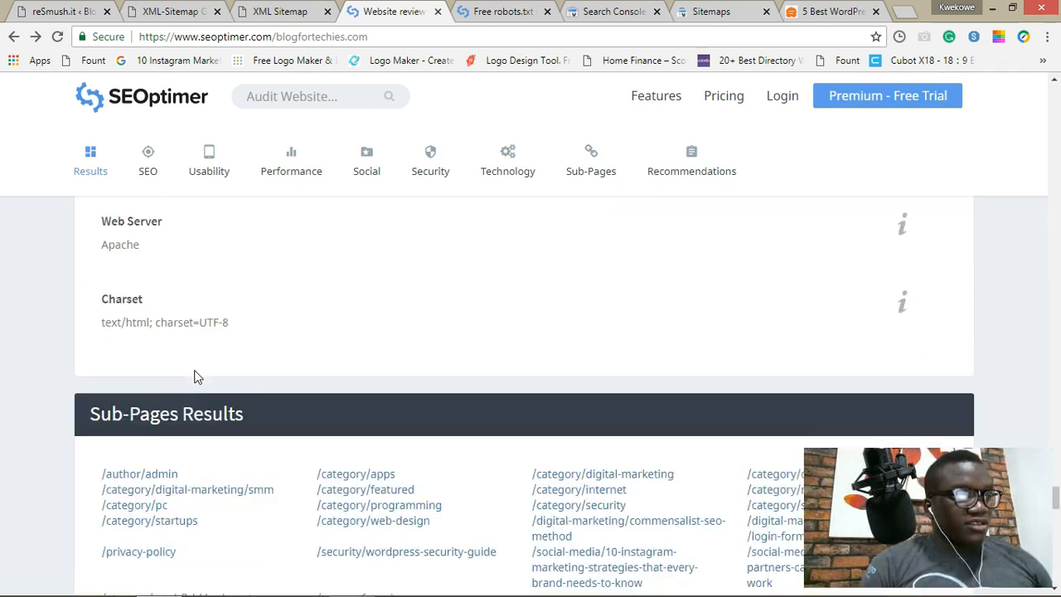
pyautogui.scroll(-4, 196, 375)
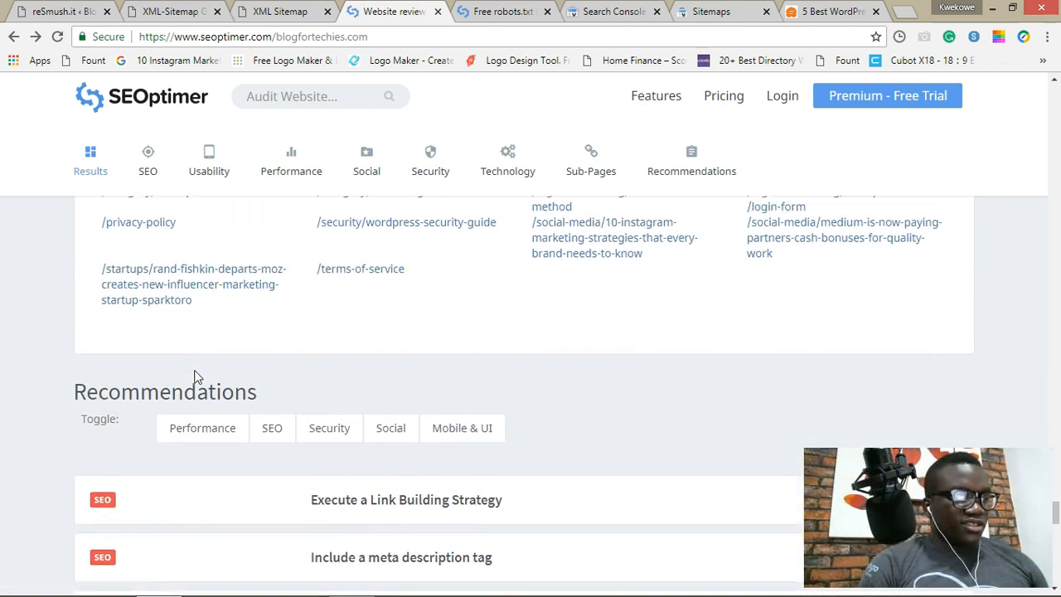
pyautogui.scroll(-2, 197, 376)
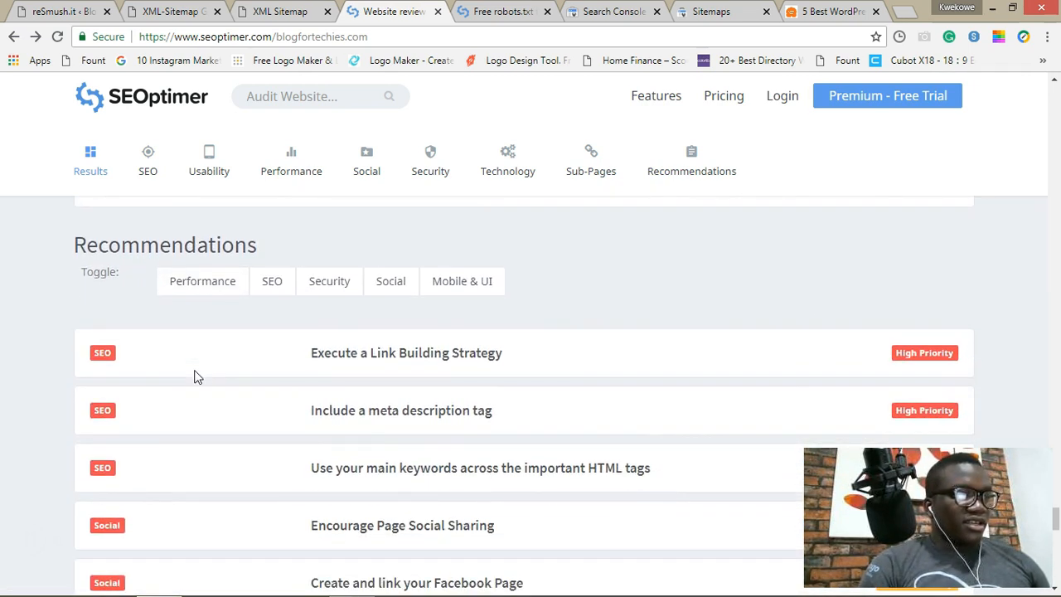
pyautogui.scroll(1, 196, 376)
pyautogui.scroll(1, 196, 377)
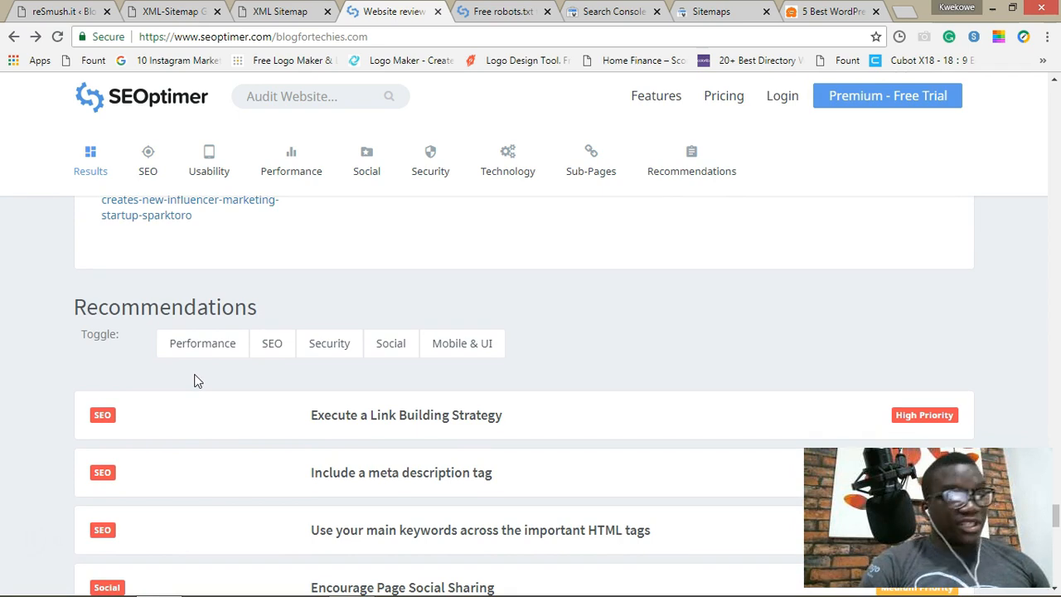
pyautogui.scroll(-1, 196, 380)
pyautogui.scroll(-1, 194, 339)
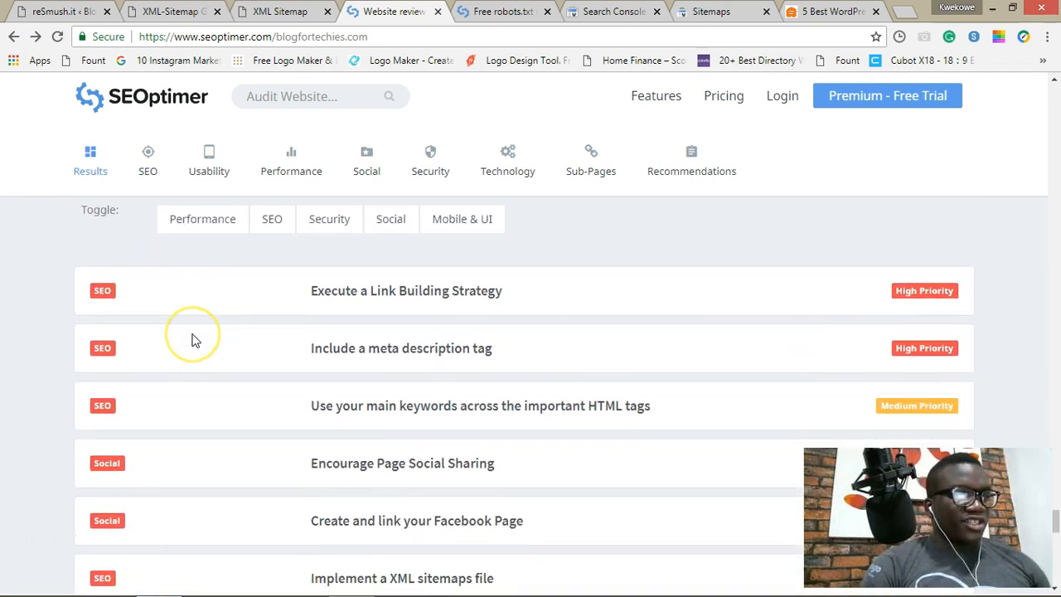
pyautogui.scroll(1, 194, 340)
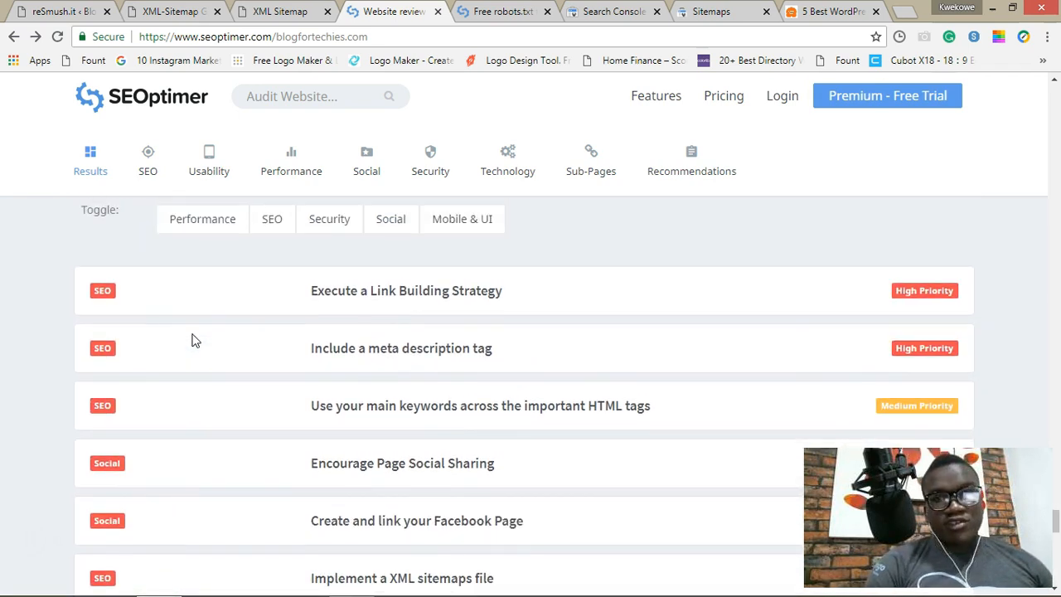
pyautogui.scroll(1, 192, 339)
pyautogui.scroll(-1, 191, 340)
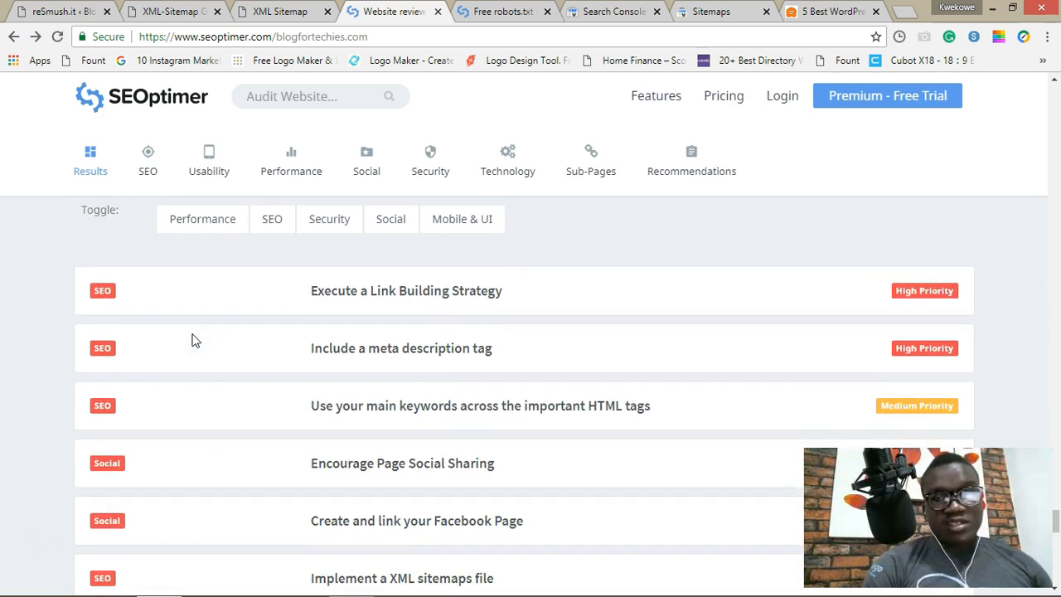
pyautogui.scroll(-2, 191, 340)
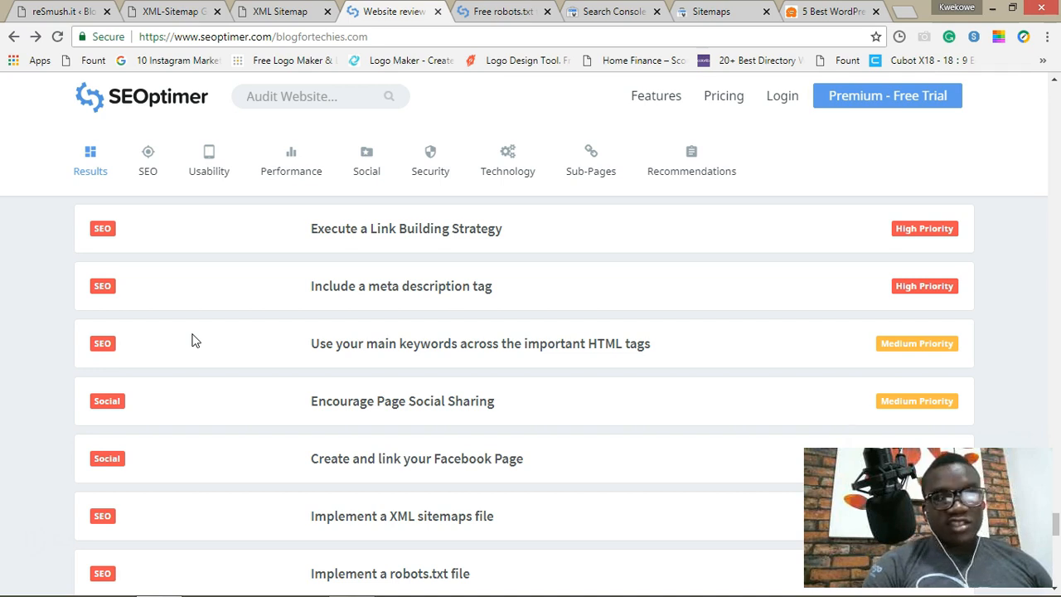
pyautogui.scroll(-1, 194, 339)
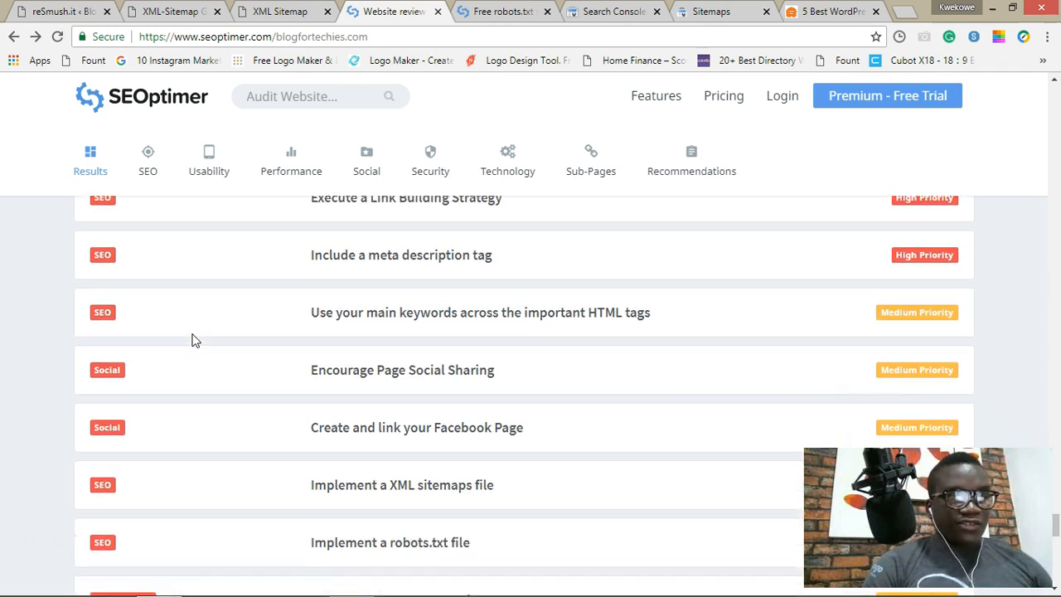
pyautogui.scroll(-3, 192, 340)
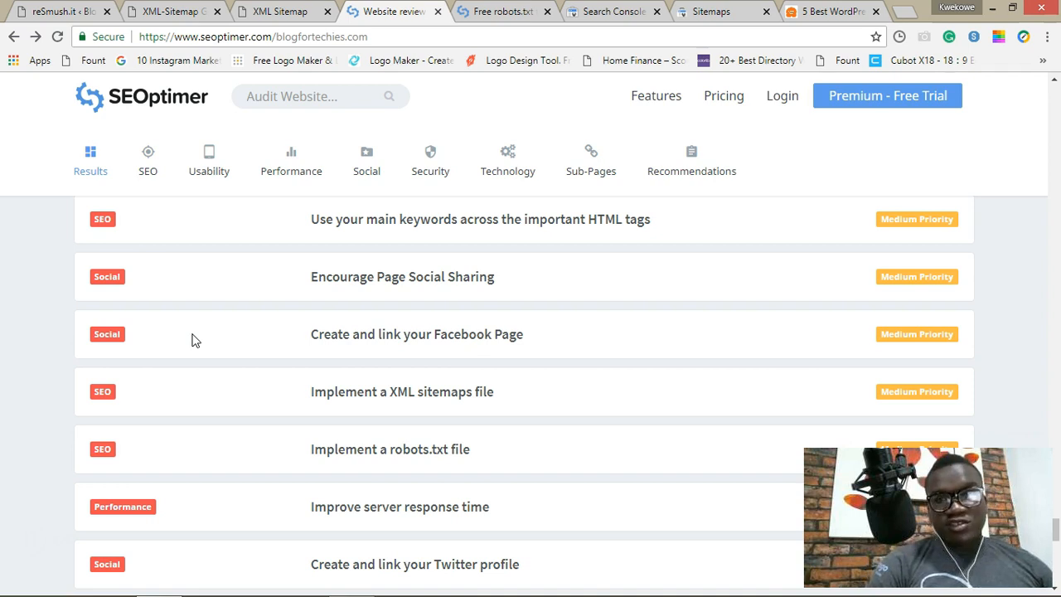
pyautogui.scroll(-2, 191, 339)
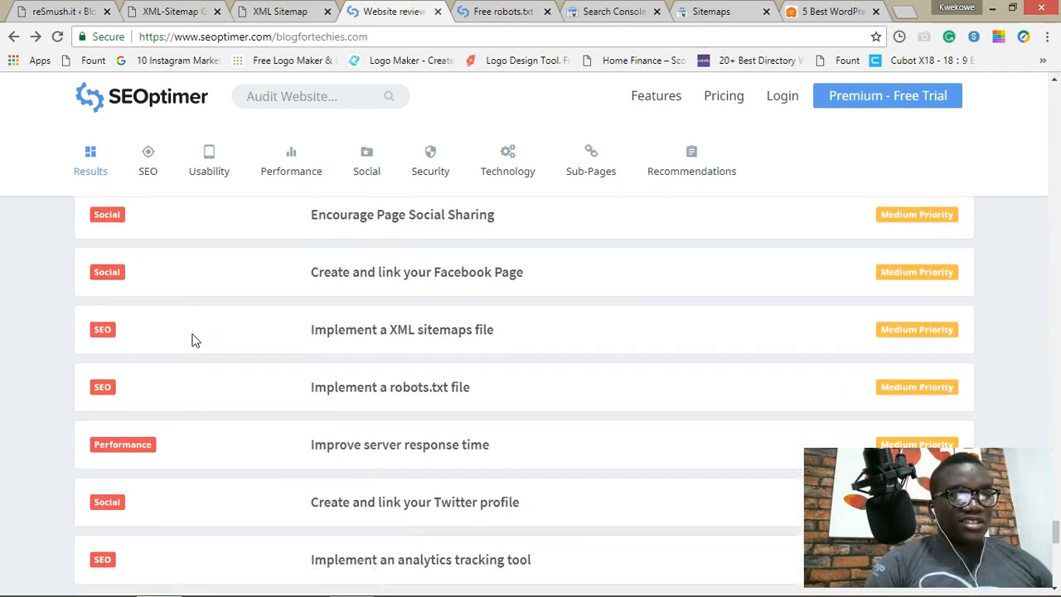
pyautogui.scroll(-1, 194, 340)
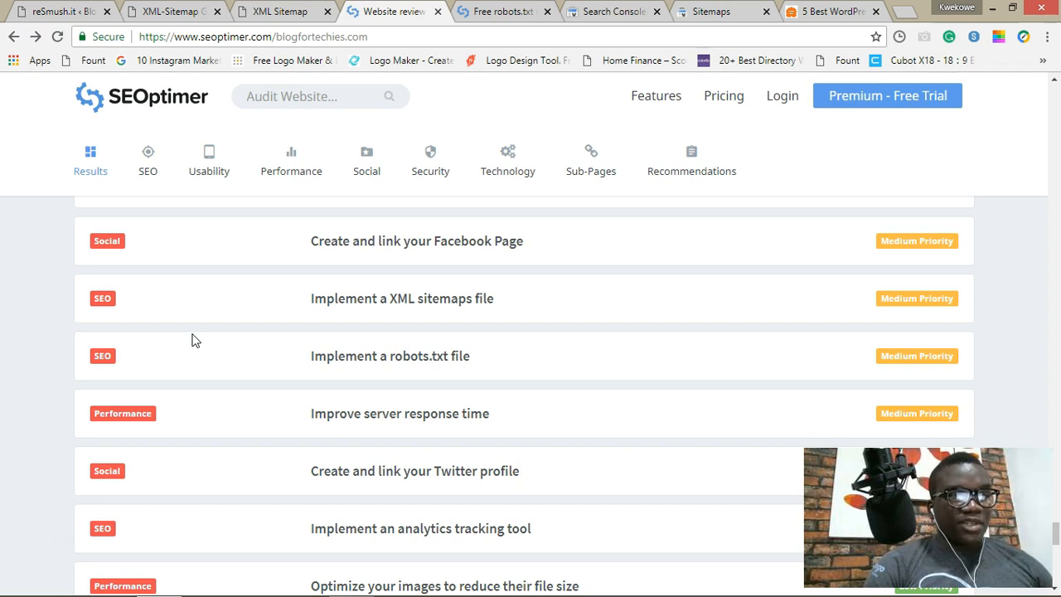
pyautogui.scroll(-1, 193, 341)
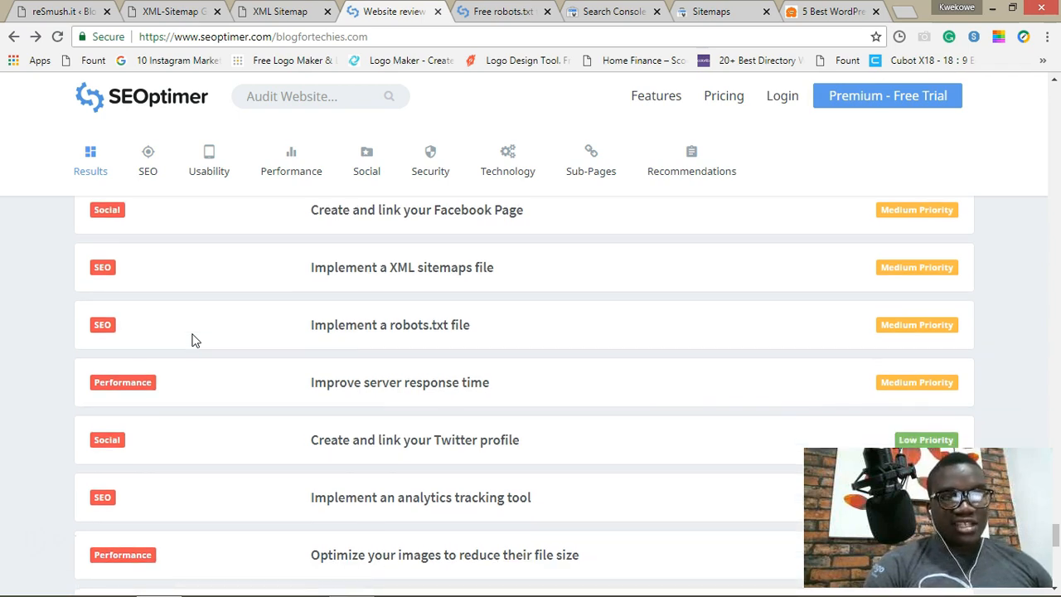
pyautogui.scroll(-1, 192, 340)
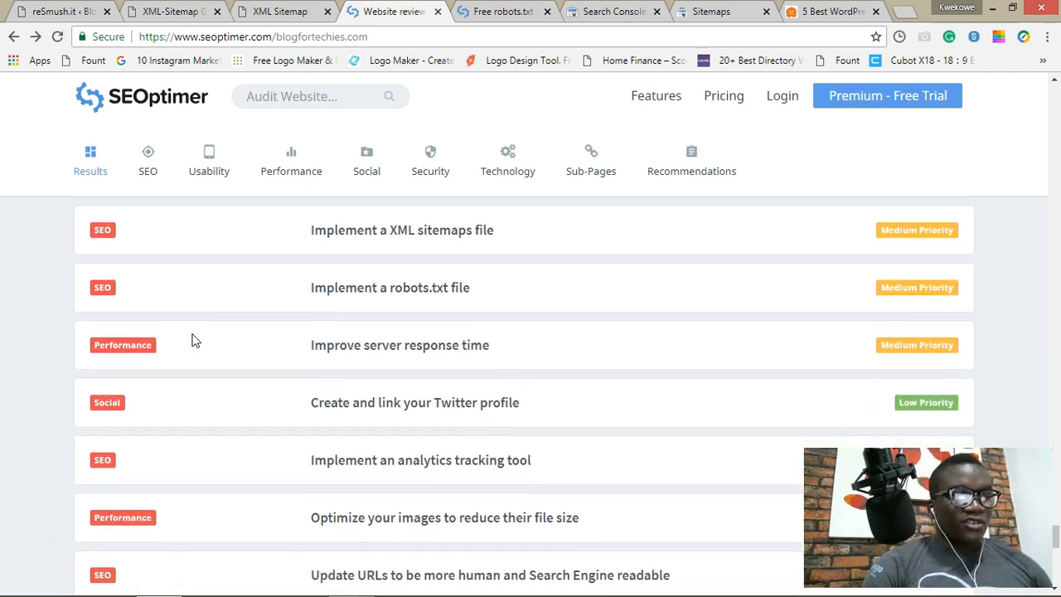
pyautogui.scroll(-1, 192, 340)
# Step: Highlight the Twitter profile, analytics tracking, image file size and Google+ profile recommendations
pyautogui.scroll(-3, 191, 340)
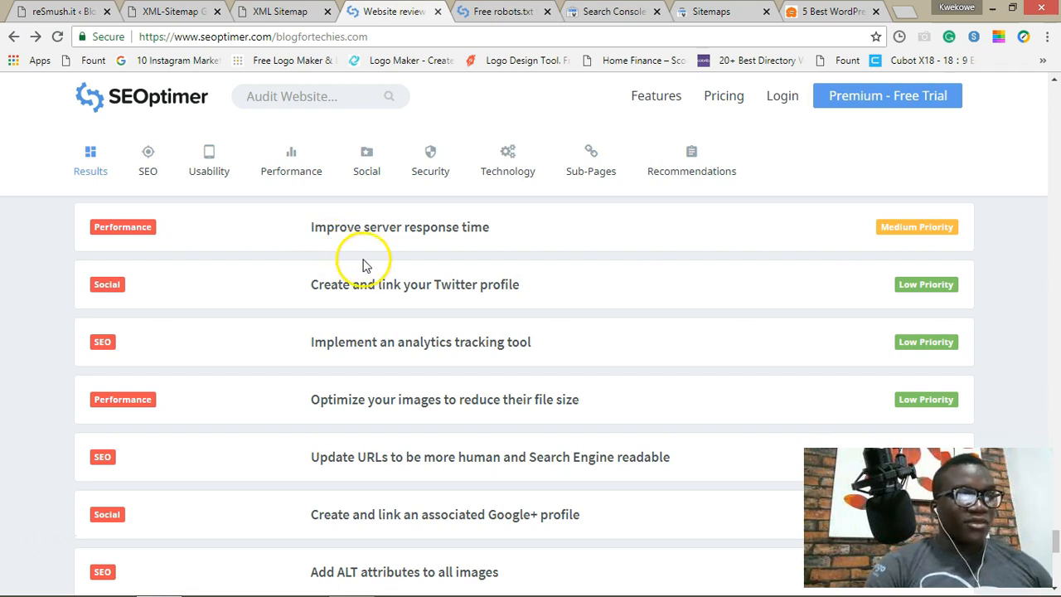
pyautogui.doubleClick(468, 286)
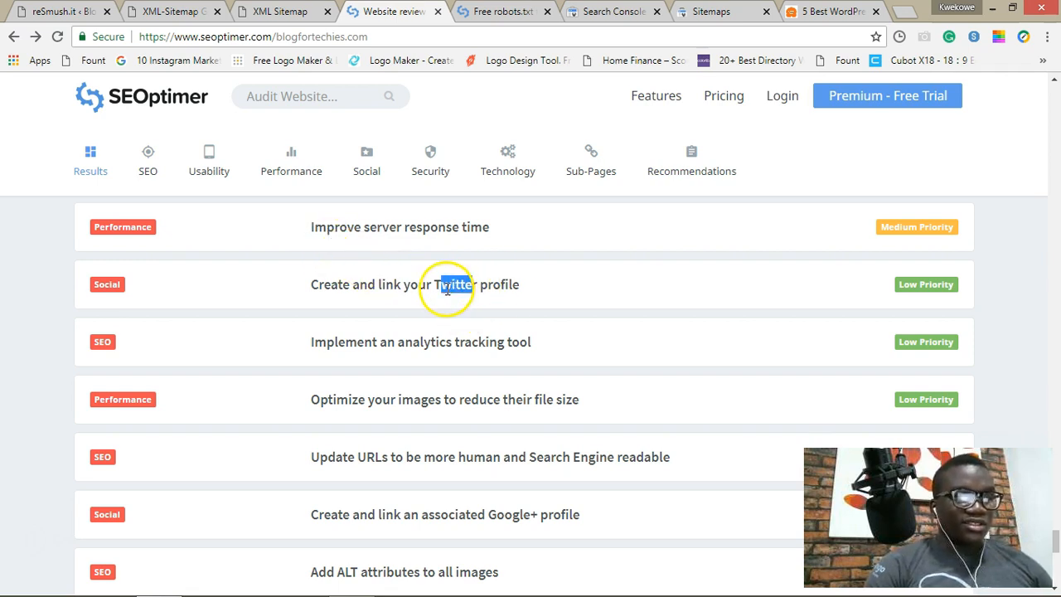
pyautogui.moveTo(386, 340); pyautogui.dragTo(444, 335)
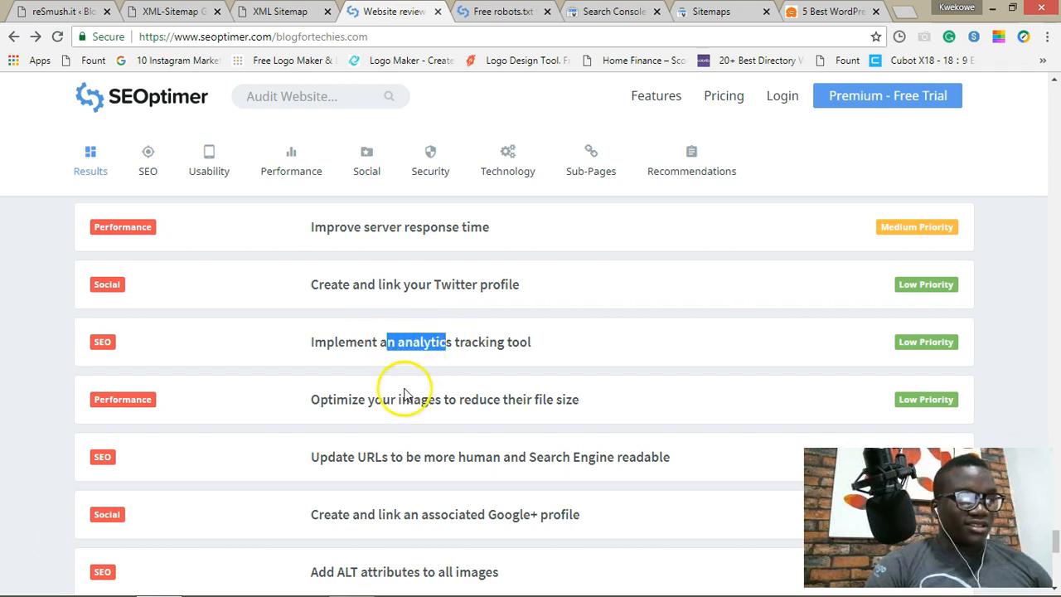
pyautogui.scroll(-1, 415, 357)
pyautogui.moveTo(375, 364); pyautogui.dragTo(471, 367)
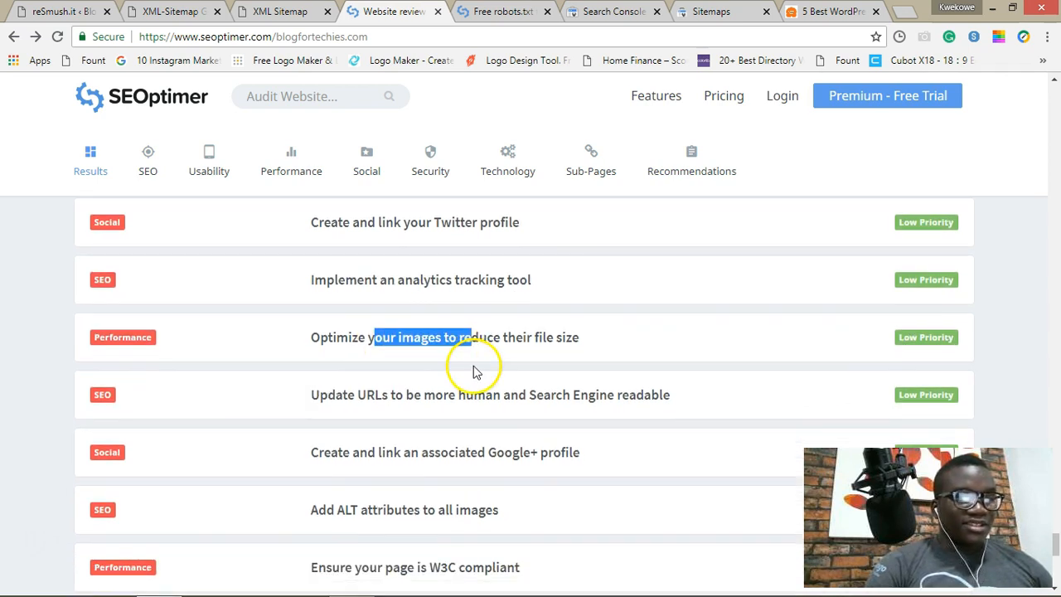
pyautogui.scroll(-1, 431, 343)
pyautogui.scroll(-1, 430, 348)
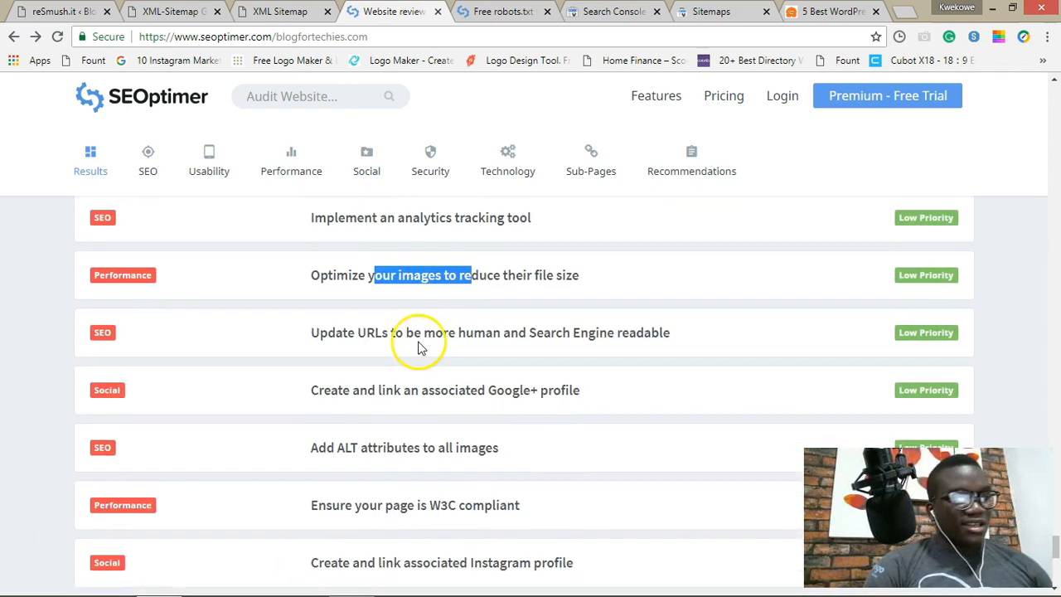
pyautogui.moveTo(405, 336); pyautogui.dragTo(473, 349)
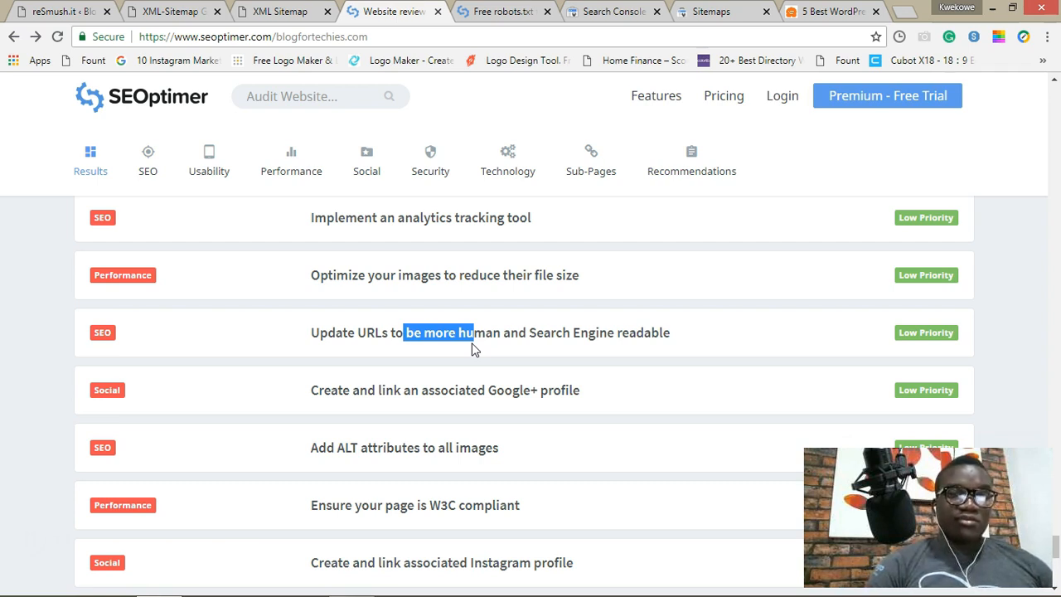
pyautogui.moveTo(403, 389); pyautogui.dragTo(487, 392)
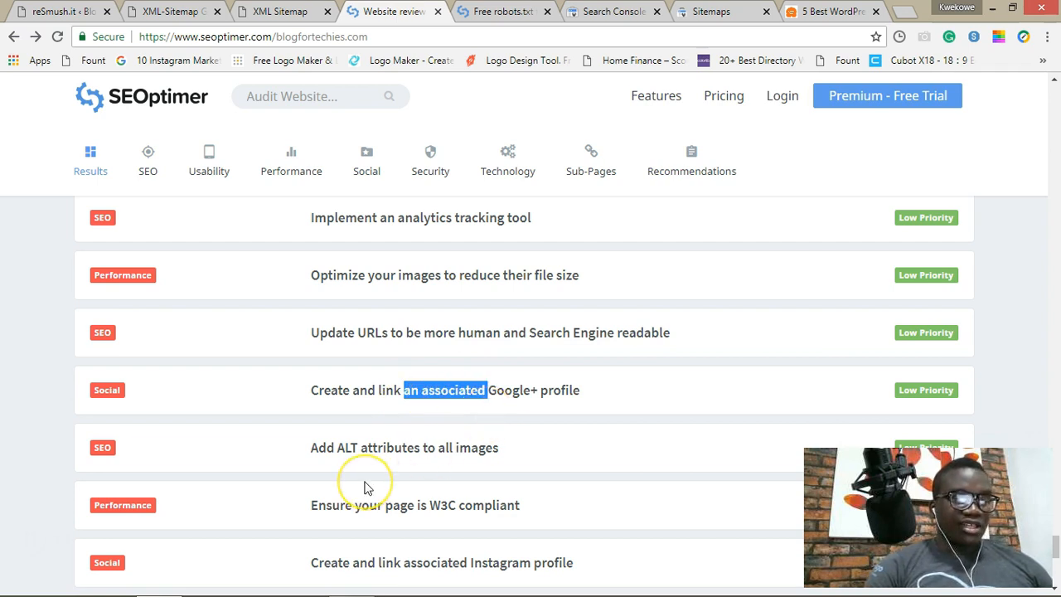
# Step: Highlight the LinkedIn, YouTube, Instagram and clear-text email address recommendations further down
pyautogui.scroll(-1, 365, 488)
pyautogui.moveTo(371, 411); pyautogui.dragTo(436, 409)
pyautogui.scroll(-2, 436, 409)
pyautogui.scroll(-2, 434, 406)
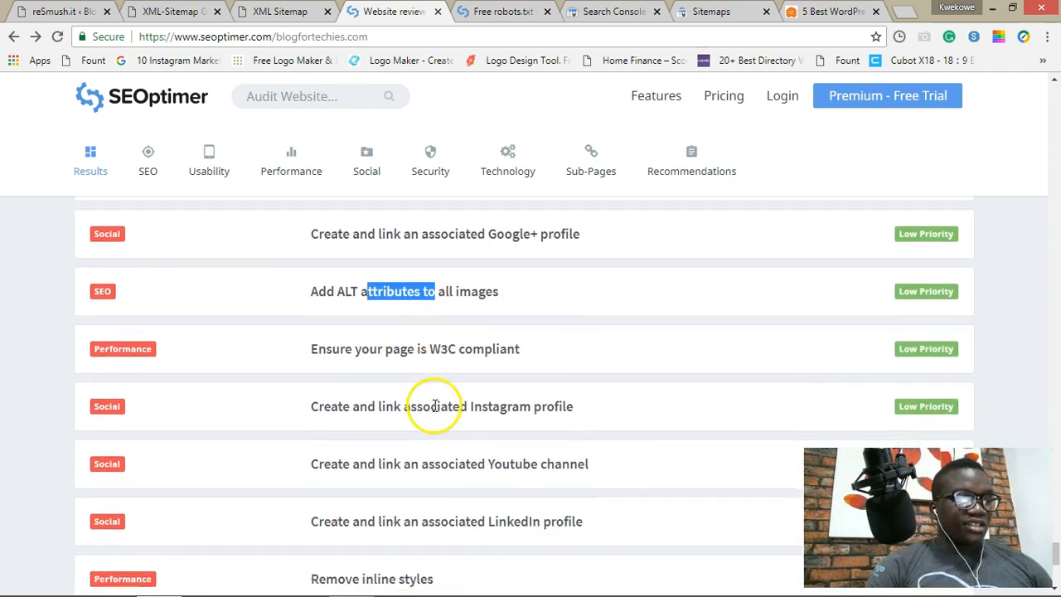
pyautogui.click(408, 460)
pyautogui.moveTo(410, 460); pyautogui.dragTo(403, 457)
pyautogui.moveTo(404, 409); pyautogui.dragTo(420, 402)
pyautogui.moveTo(386, 349); pyautogui.dragTo(403, 347)
pyautogui.scroll(-3, 358, 509)
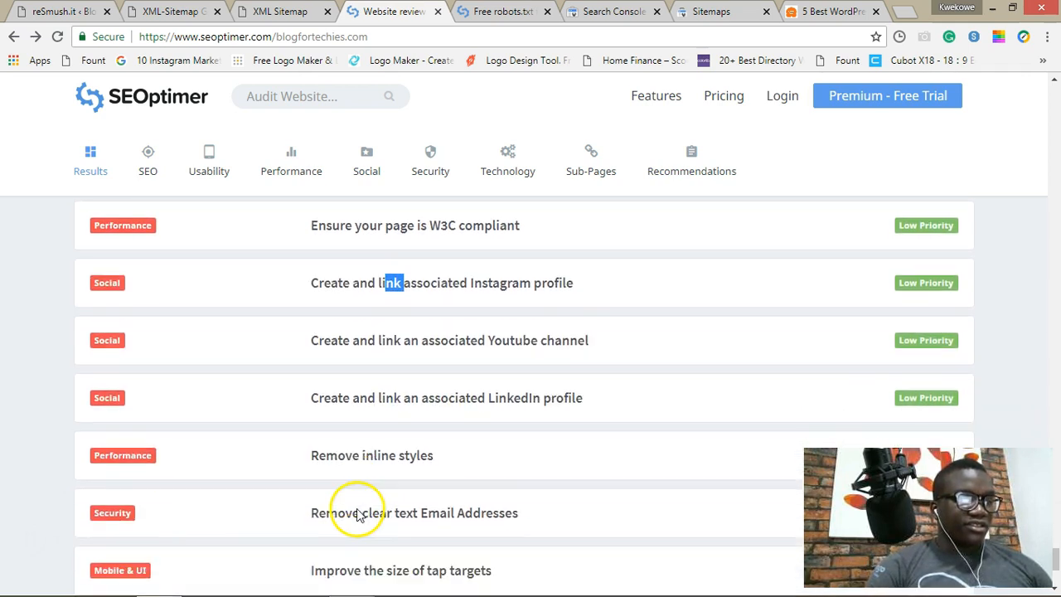
pyautogui.click(352, 458)
pyautogui.moveTo(352, 458); pyautogui.dragTo(430, 459)
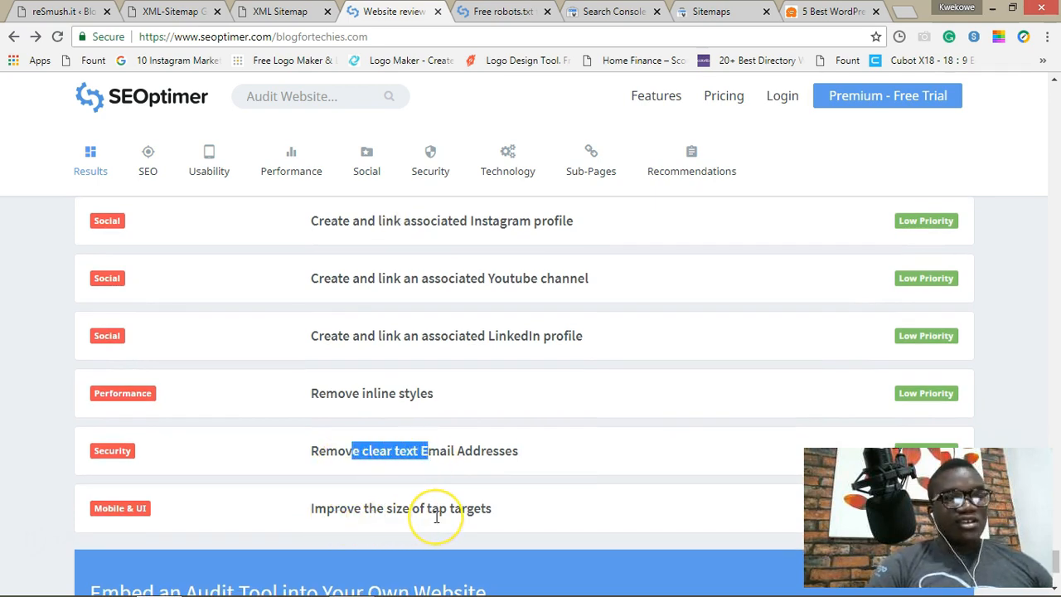
pyautogui.scroll(3, 434, 518)
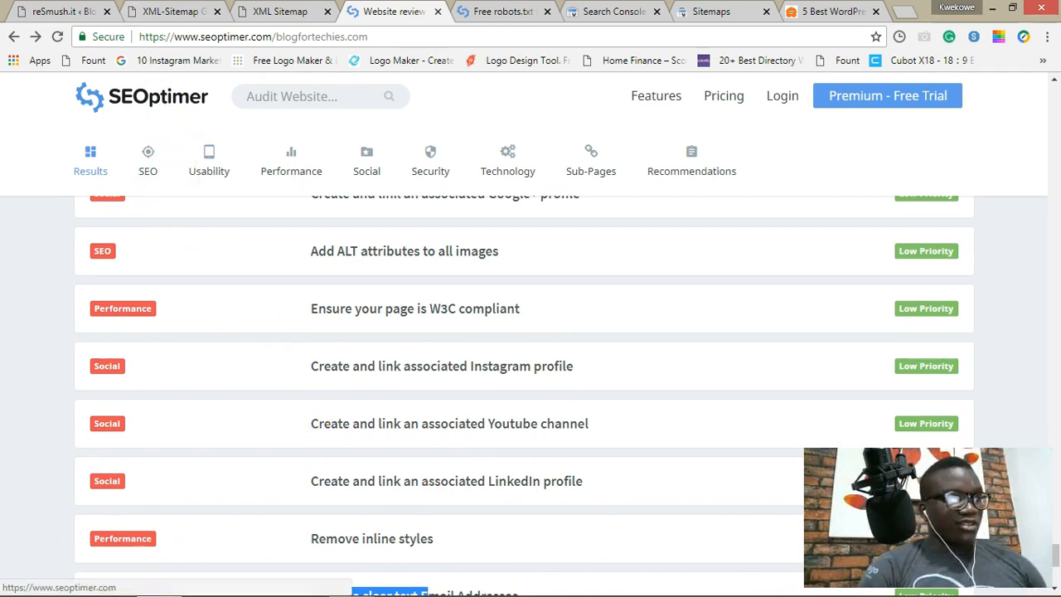
# Step: Glance at the reSmush.it tab, then return to the report's C+ overview with 17 recommendations
pyautogui.hotkey('ctrl', '1')
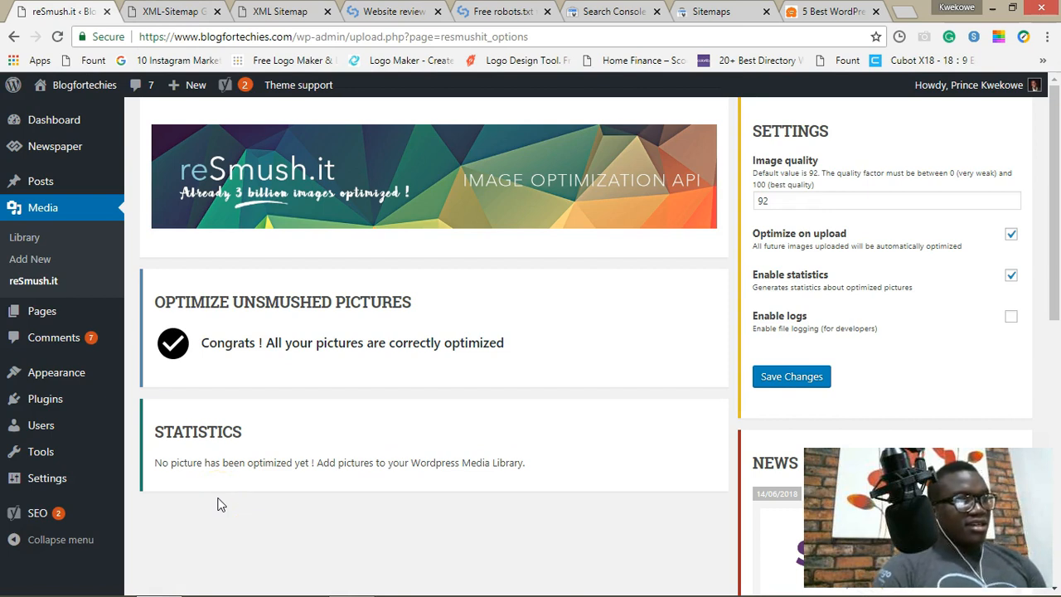
pyautogui.click(370, 11)
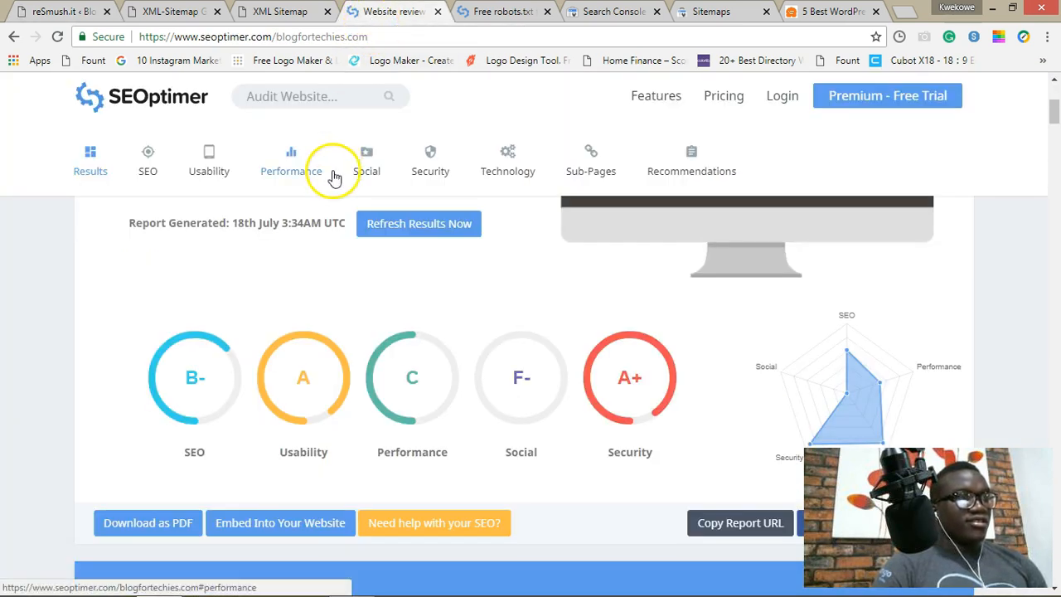
pyautogui.scroll(3, 331, 239)
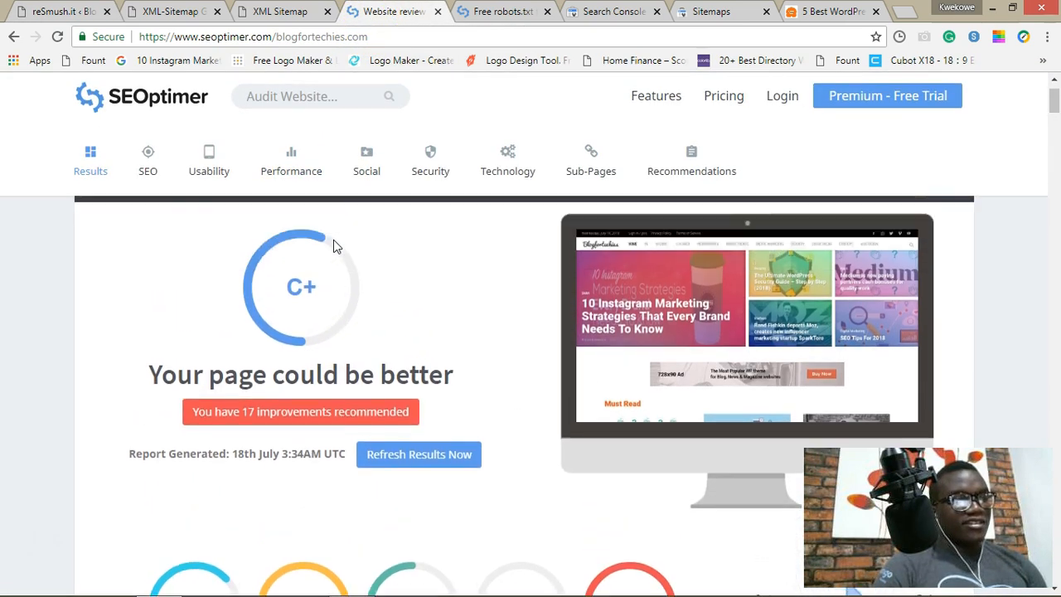
pyautogui.scroll(1, 335, 246)
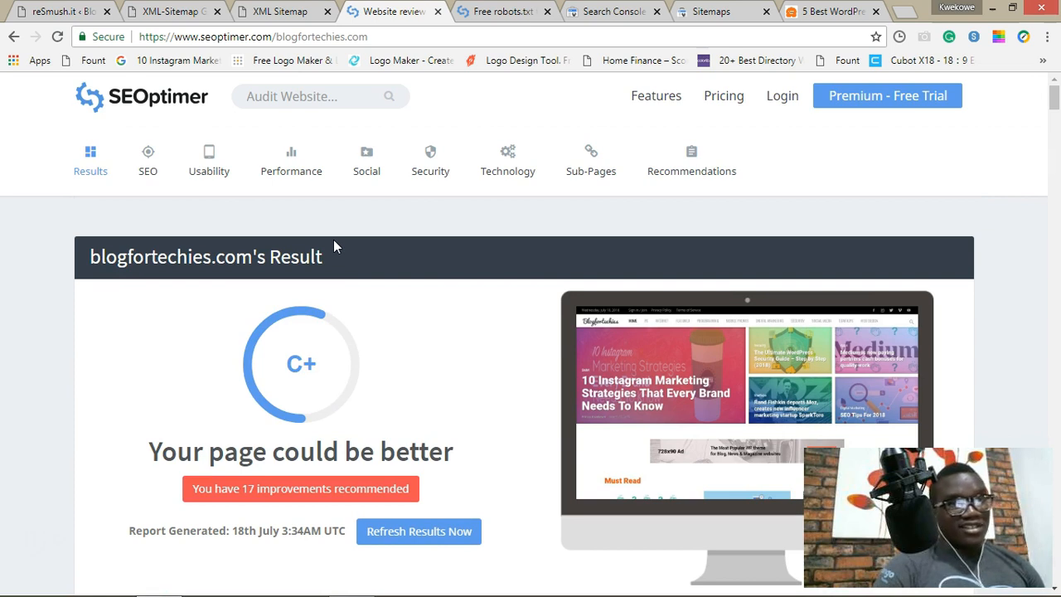